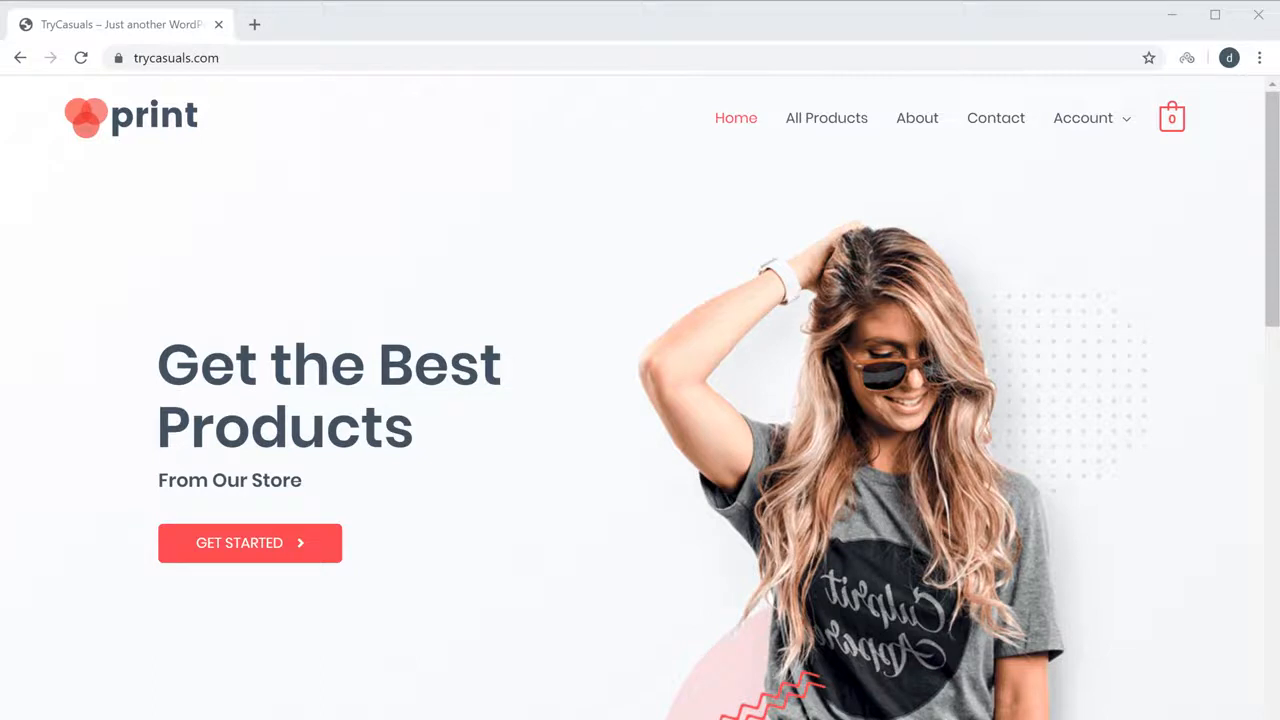
# Preview the demo store's home page and add the Blue Sport Shoes to the cart
pyautogui.scroll(-7, 640, 400)
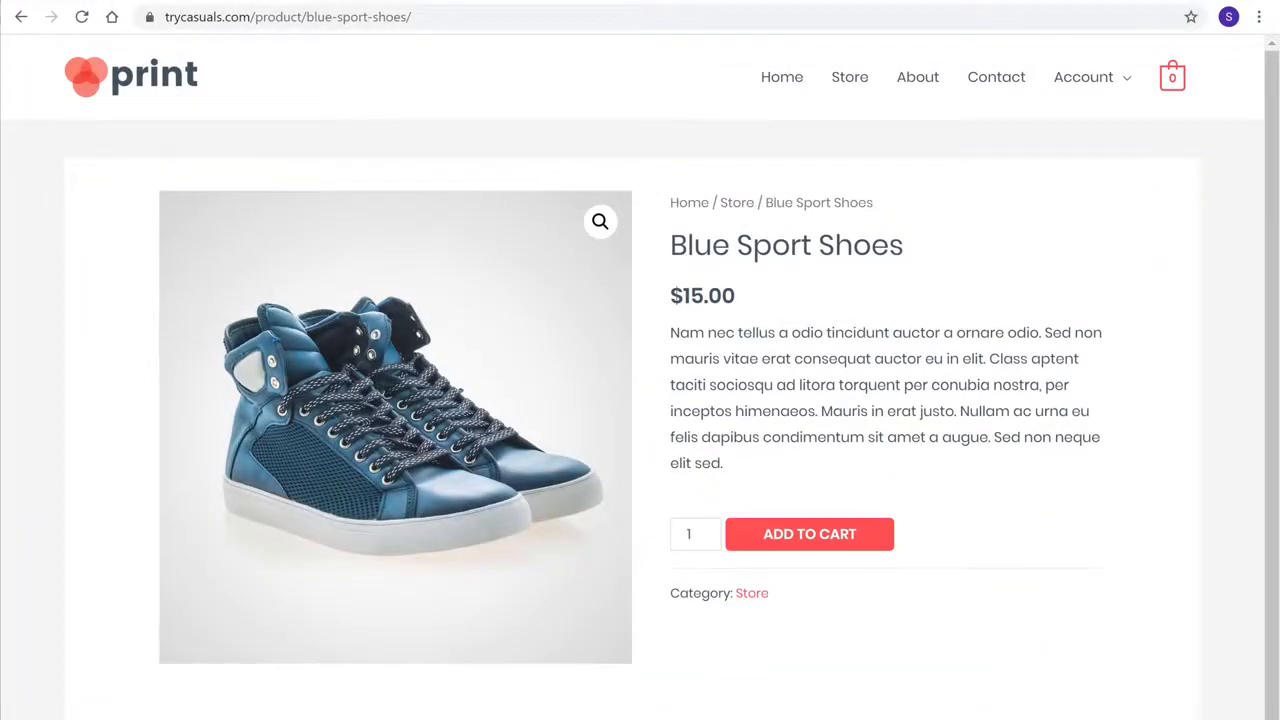
pyautogui.click(810, 556)
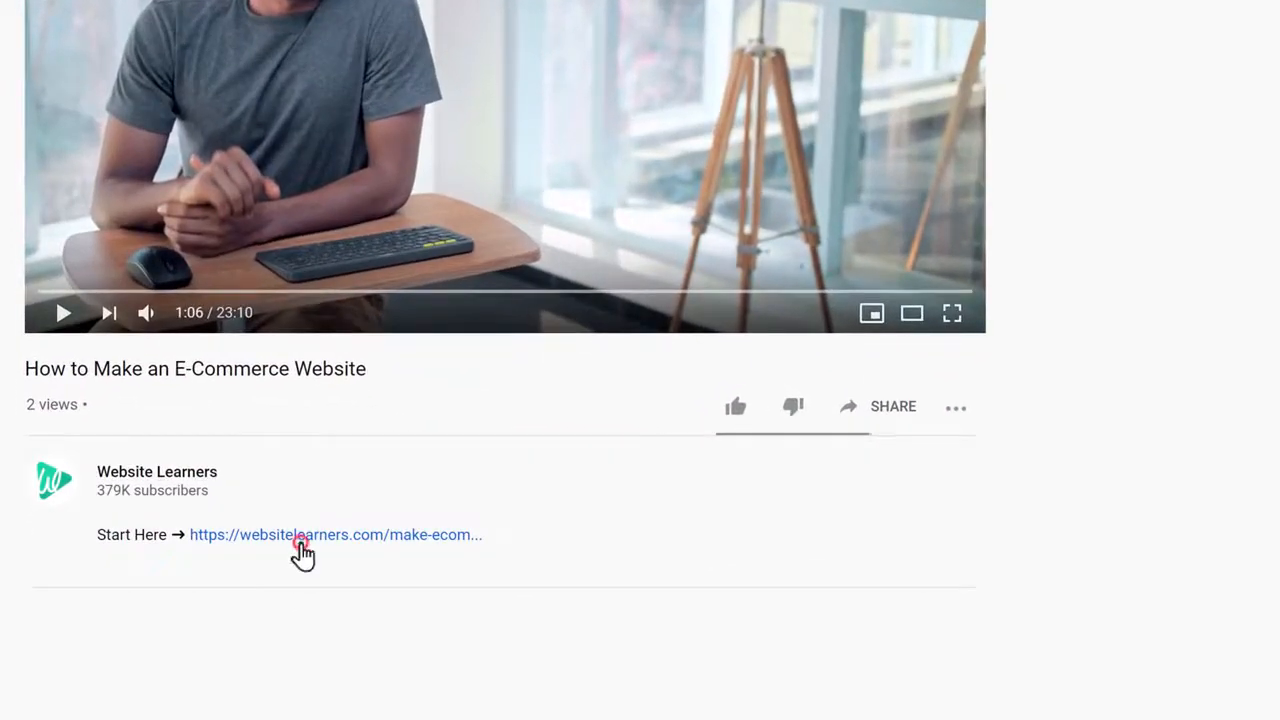
# Open the e-commerce website guide linked under the video and check the availability of the website name trycasuals.com
pyautogui.click(301, 540)
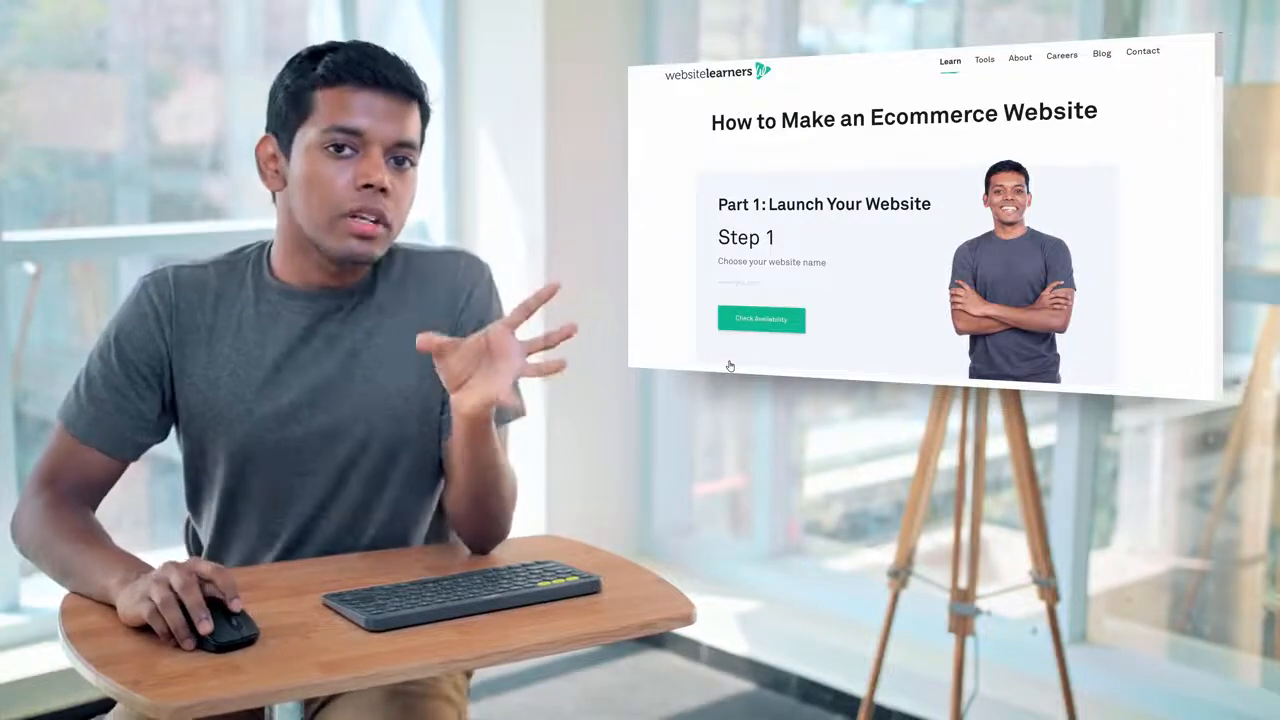
pyautogui.click(763, 286)
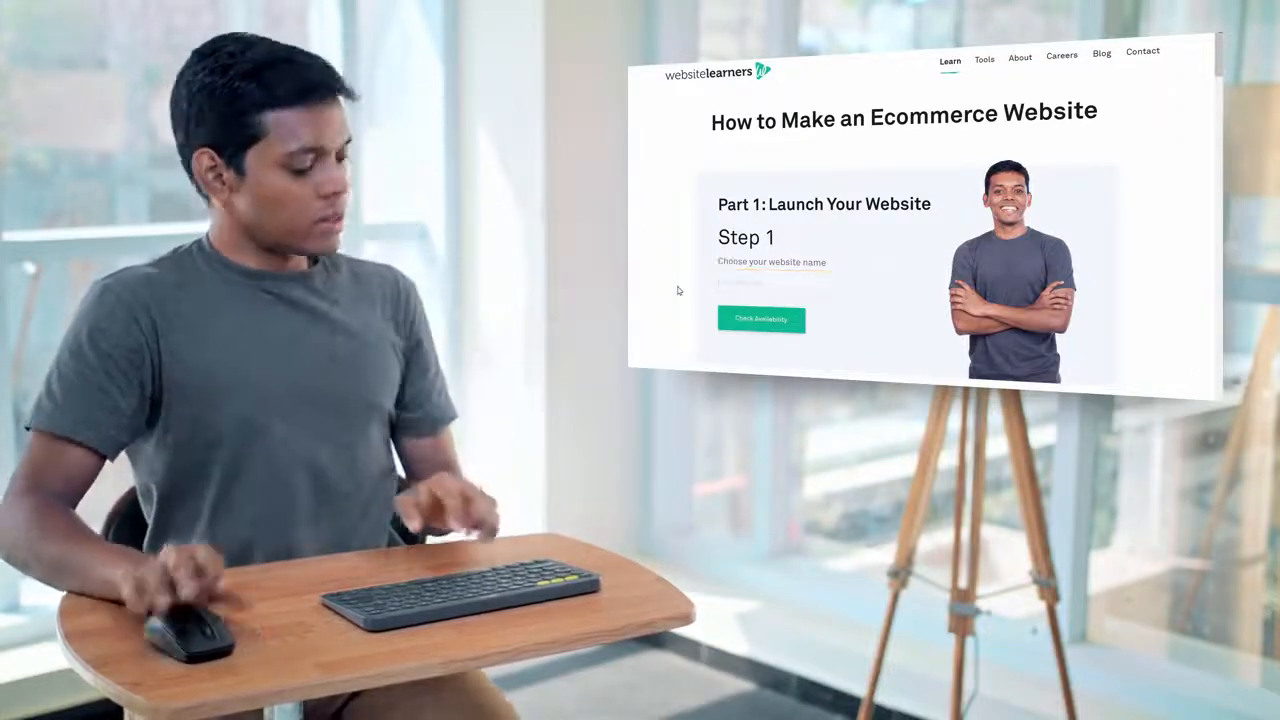
pyautogui.write('trycasuals.com')
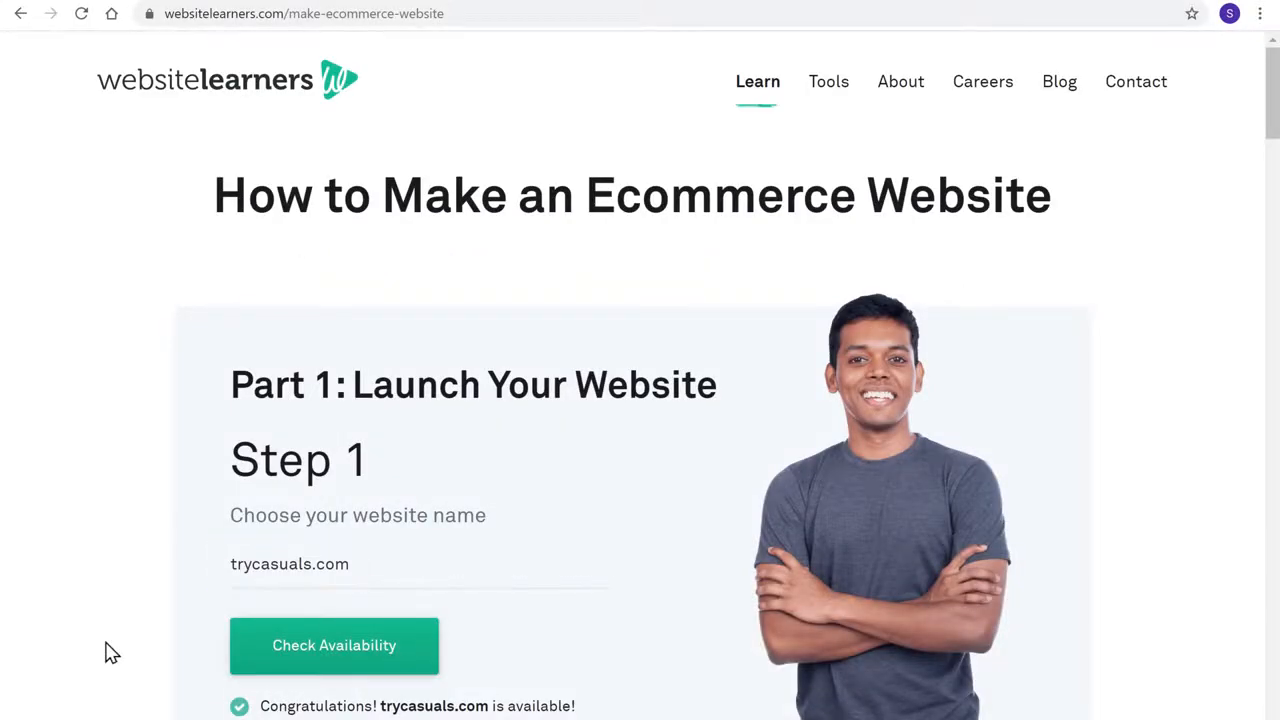
# Go to the hosting and domain offer, choose the StartUp plan and proceed with trycasuals.com as the new domain
pyautogui.scroll(-9, 111, 652)
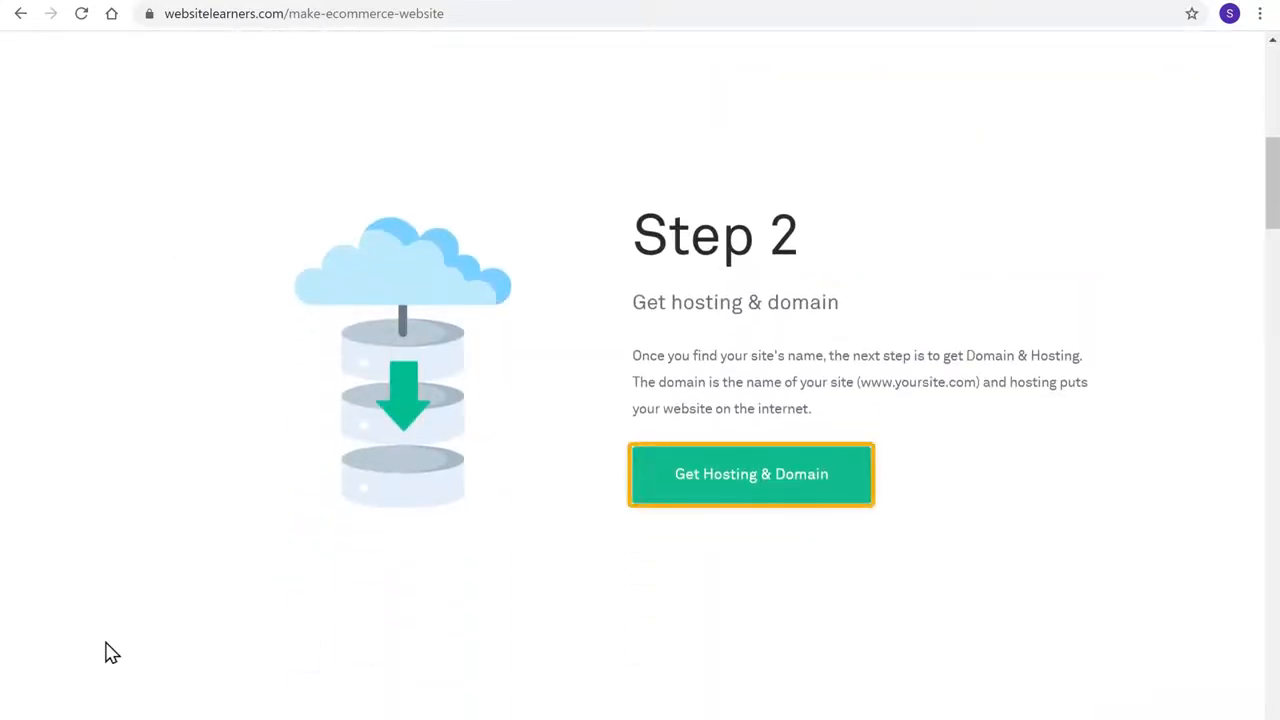
pyautogui.click(731, 497)
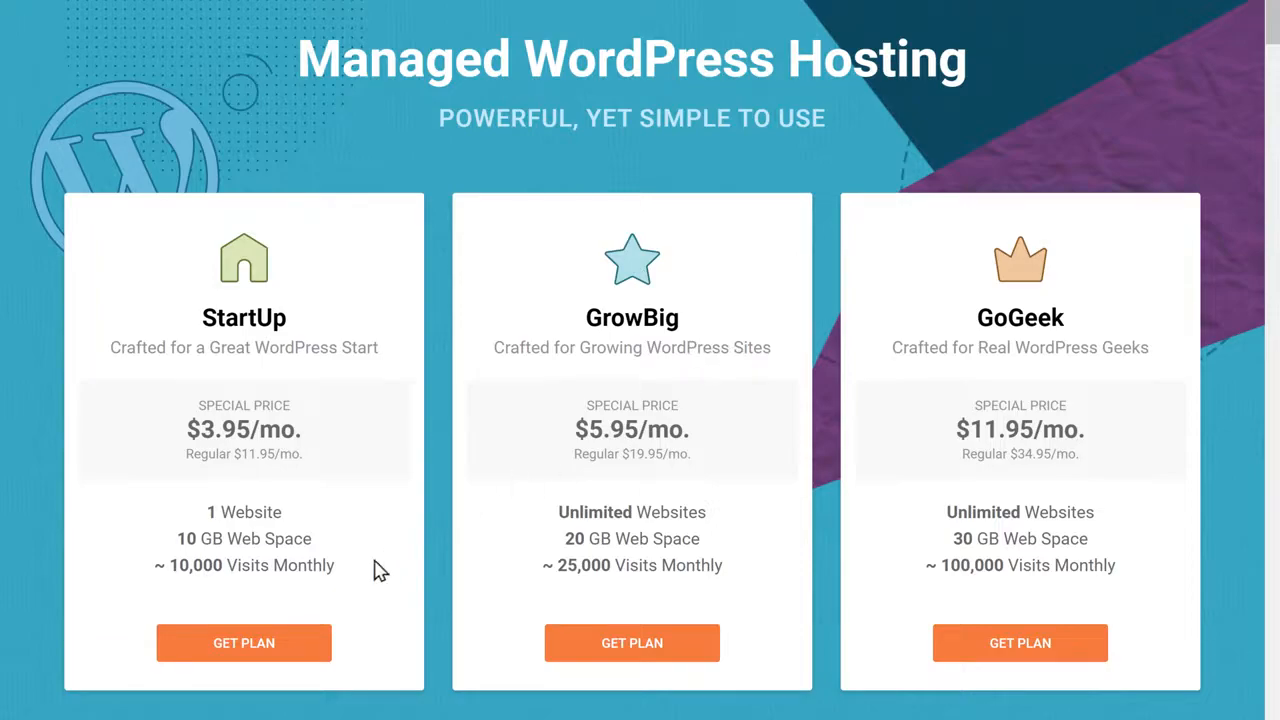
pyautogui.click(227, 662)
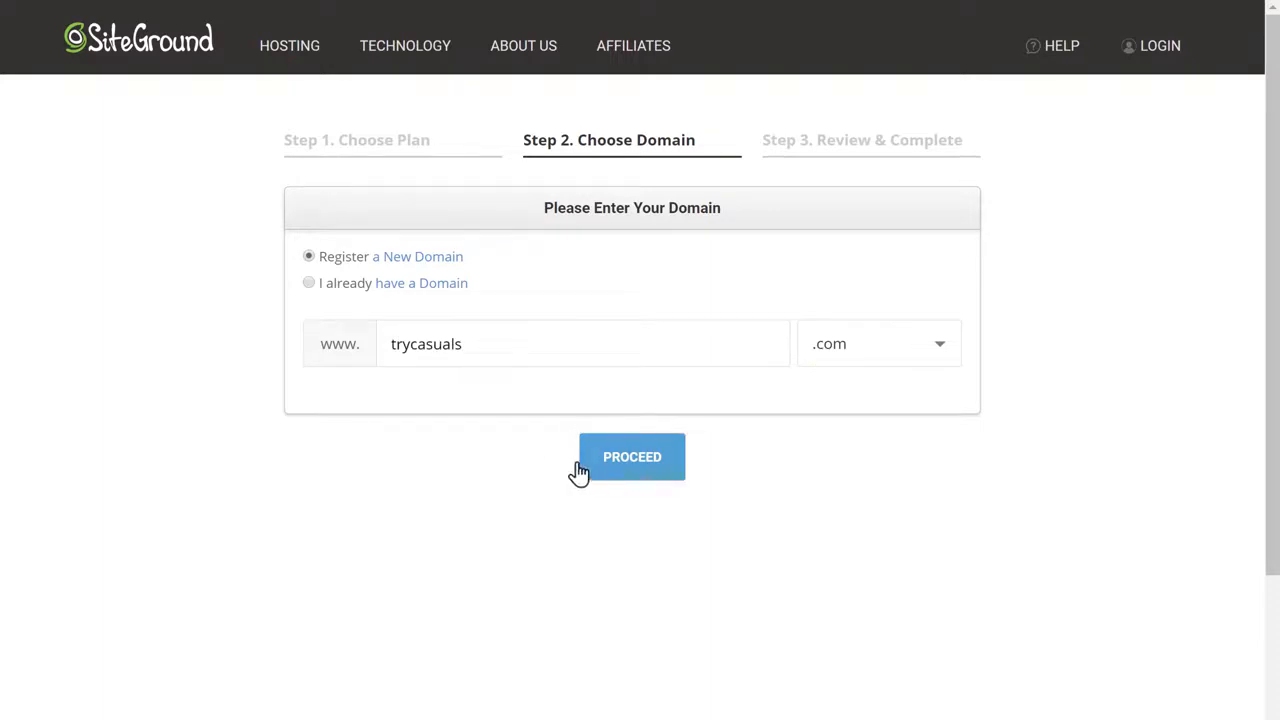
pyautogui.click(628, 470)
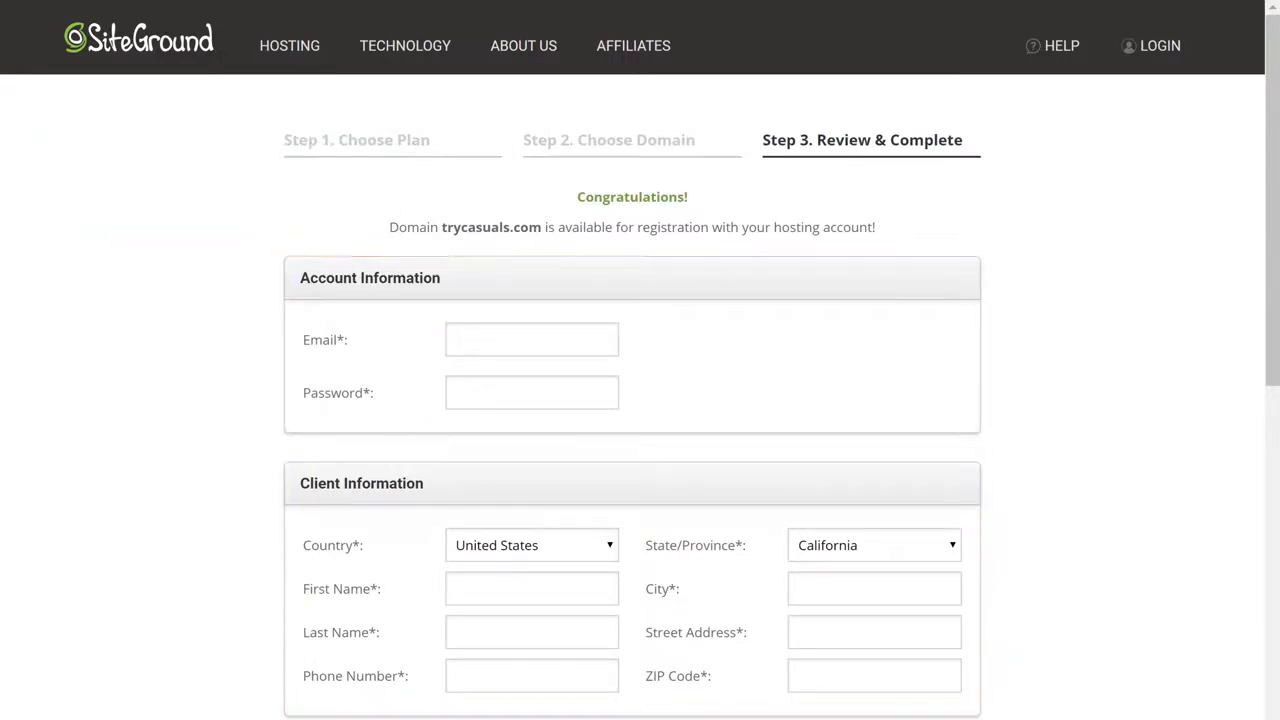
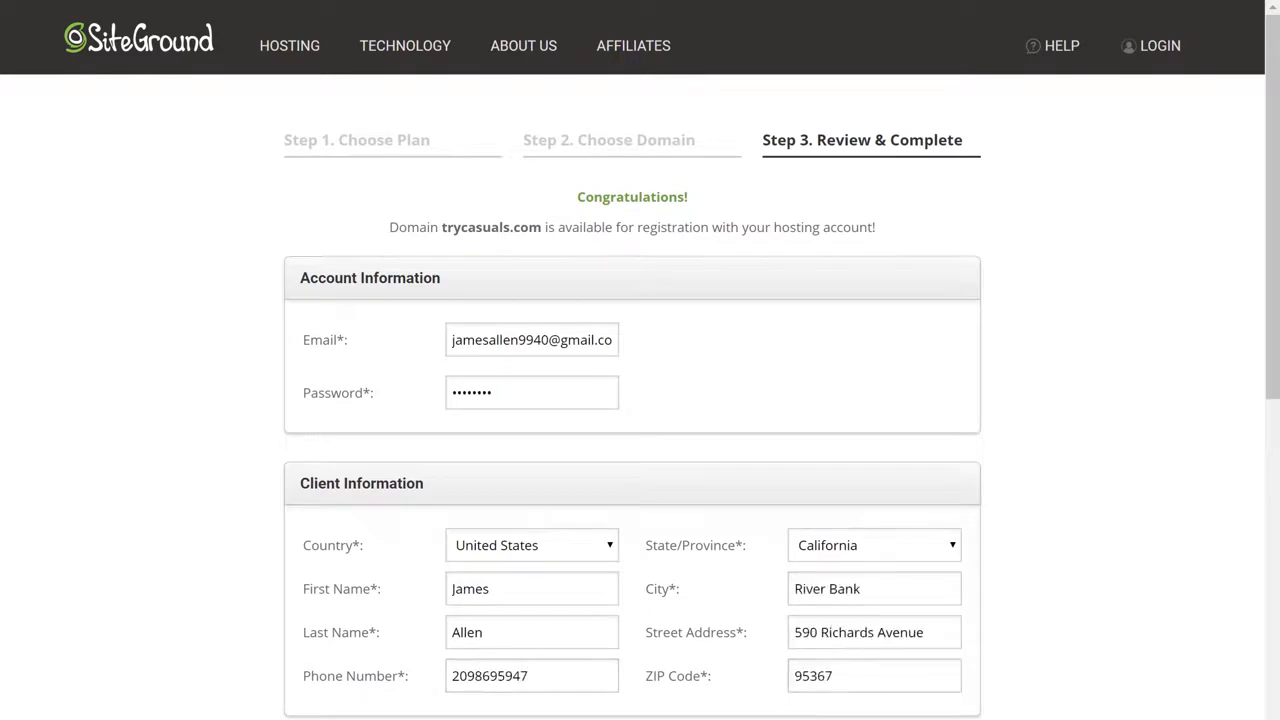
# Fill in the account e-mail, account password, client contact details, card number, expiration, CVV code and cardholder name, and pay for the hosting order
pyautogui.scroll(-1, 632, 400)
pyautogui.scroll(-6, 632, 400)
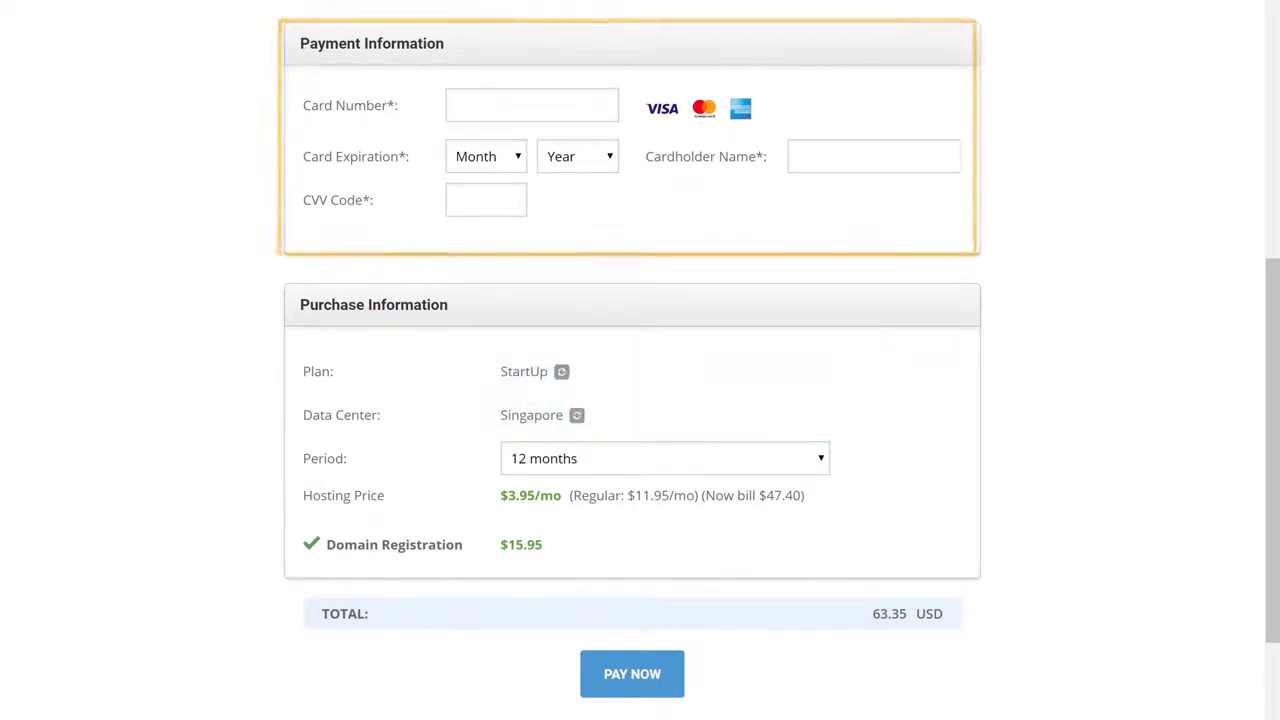
pyautogui.click(532, 105)
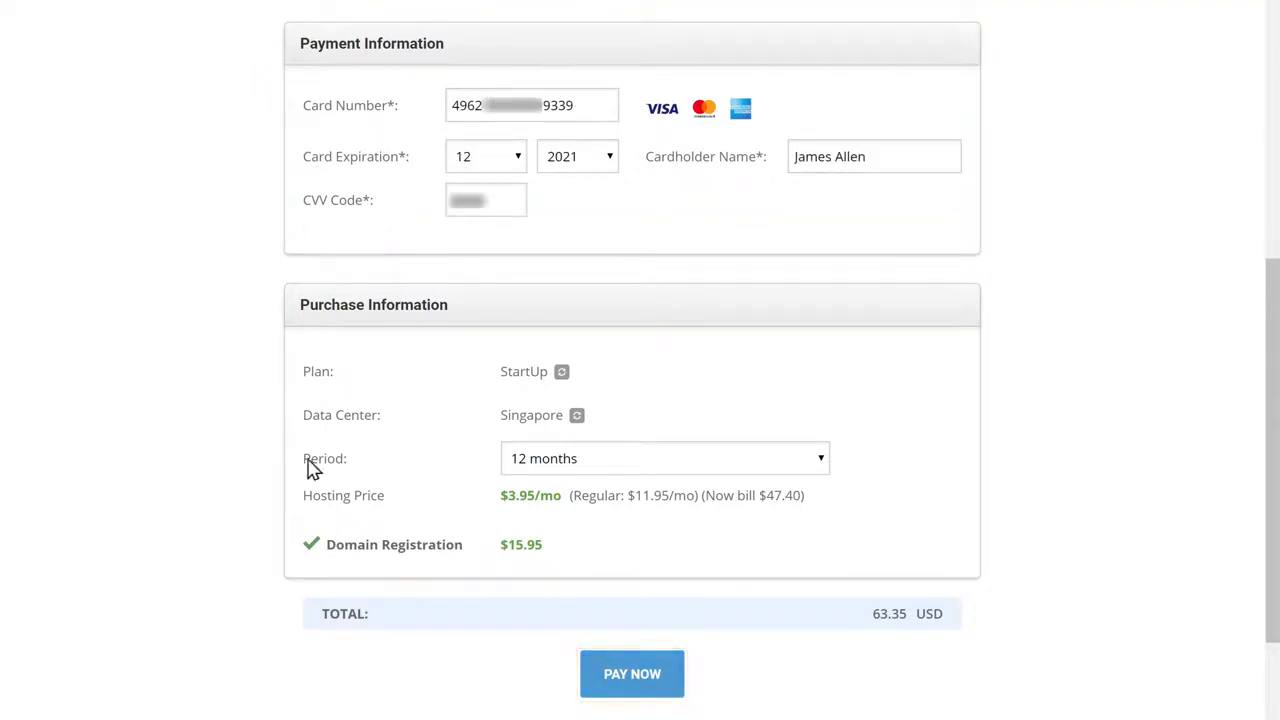
pyautogui.click(628, 680)
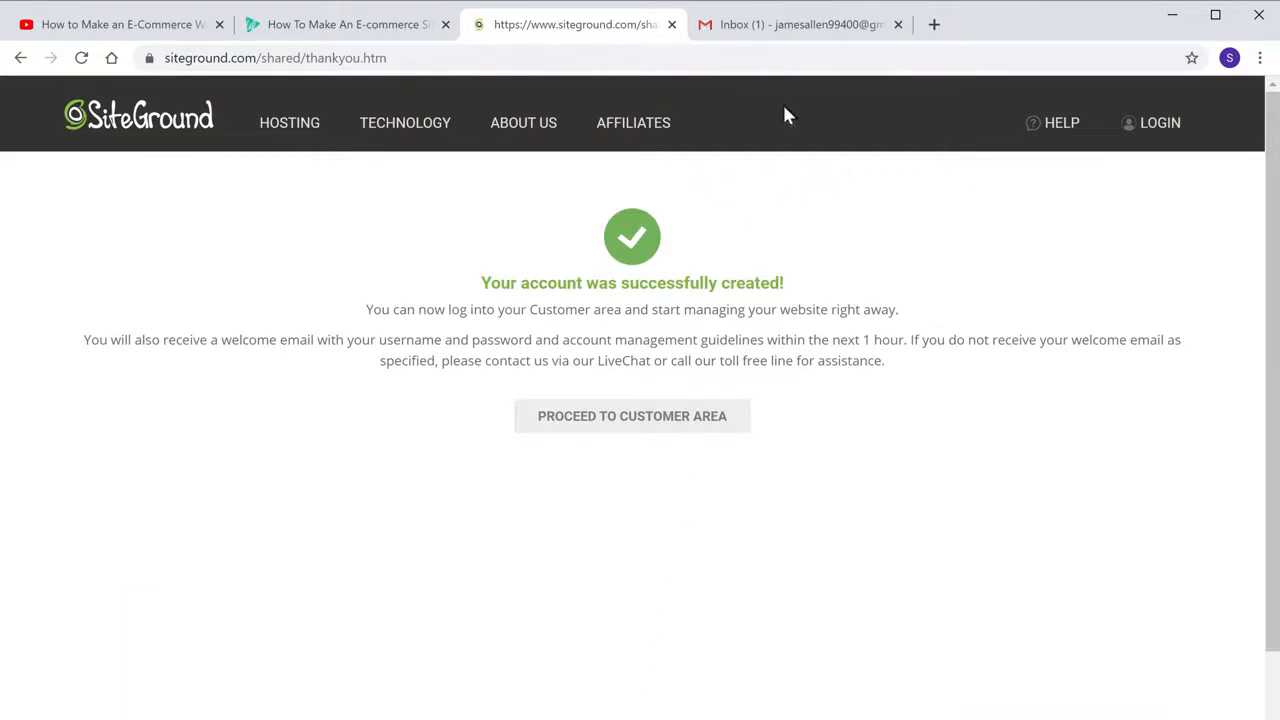
# Switch to Gmail, open SiteGround's domain verification message, follow its link and verify the contact information for trycasuals.com
pyautogui.click(801, 34)
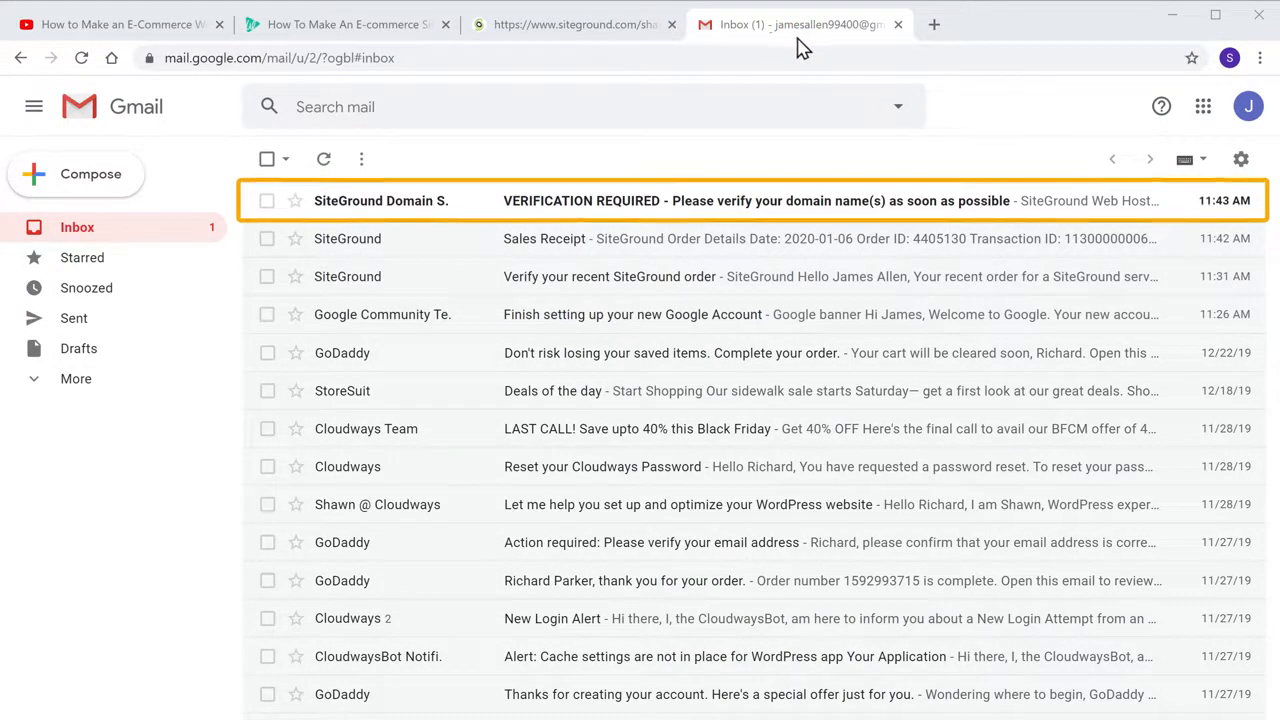
pyautogui.click(347, 206)
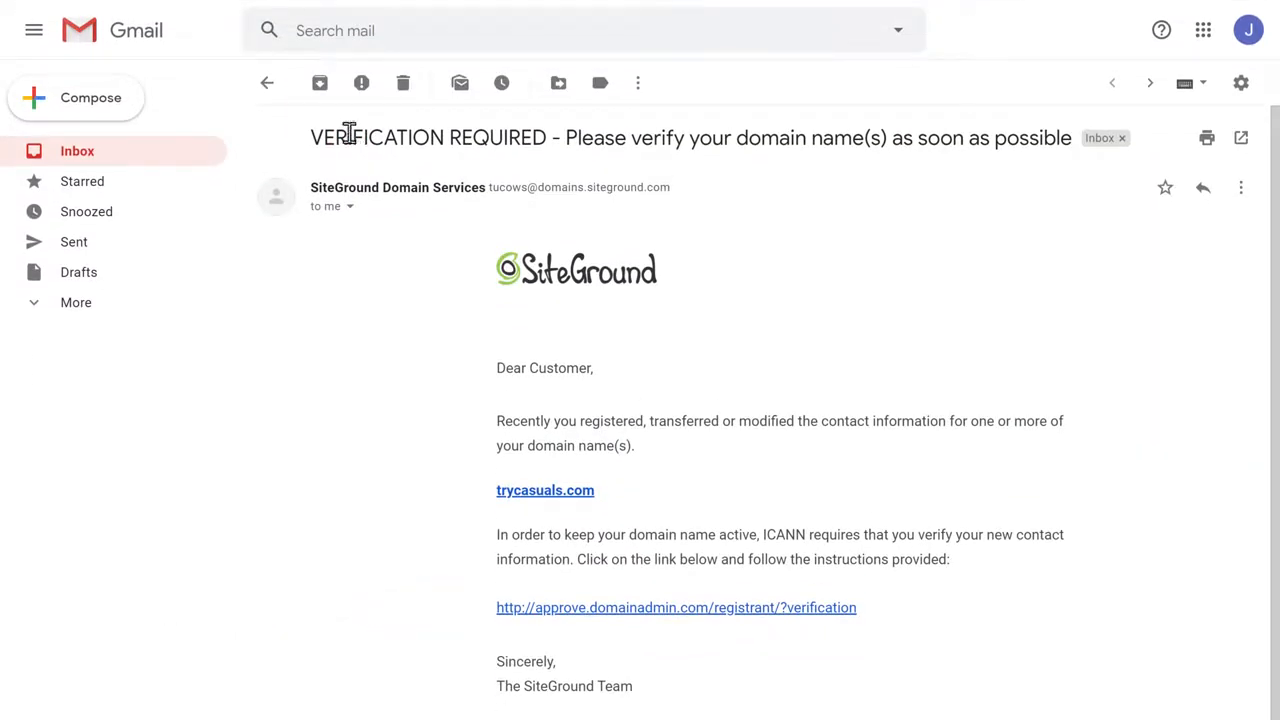
pyautogui.click(562, 610)
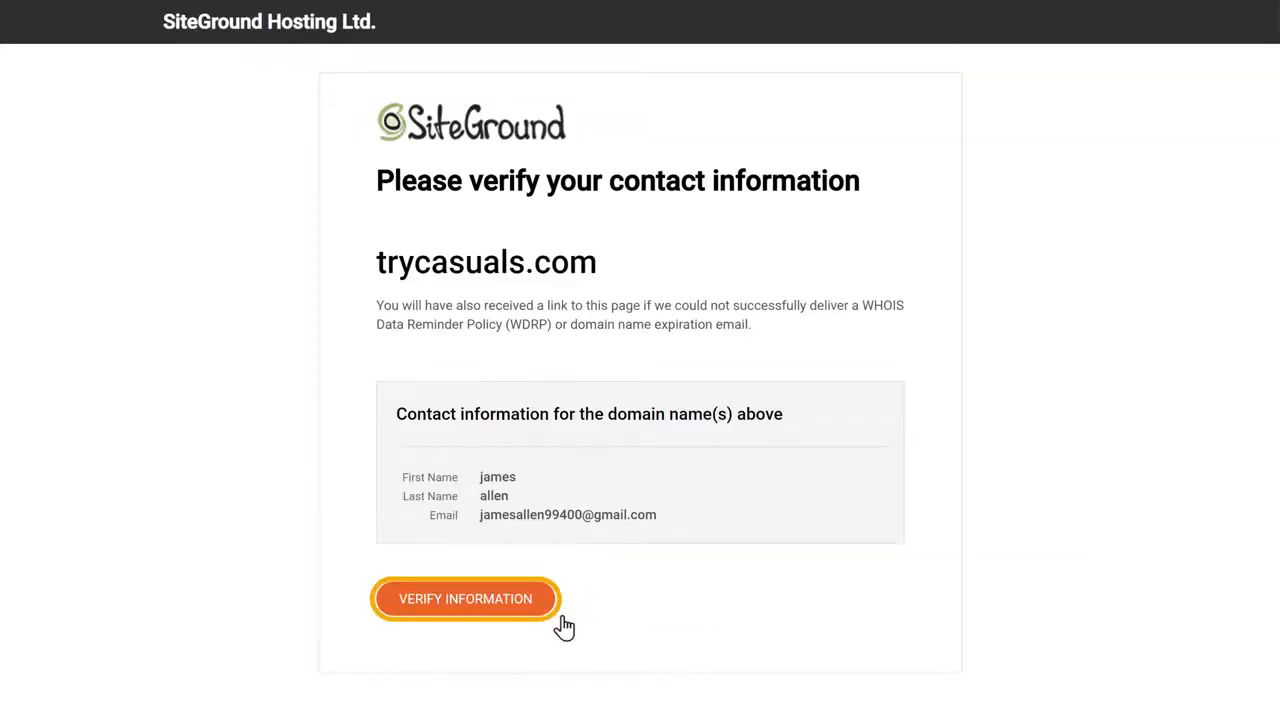
pyautogui.click(465, 612)
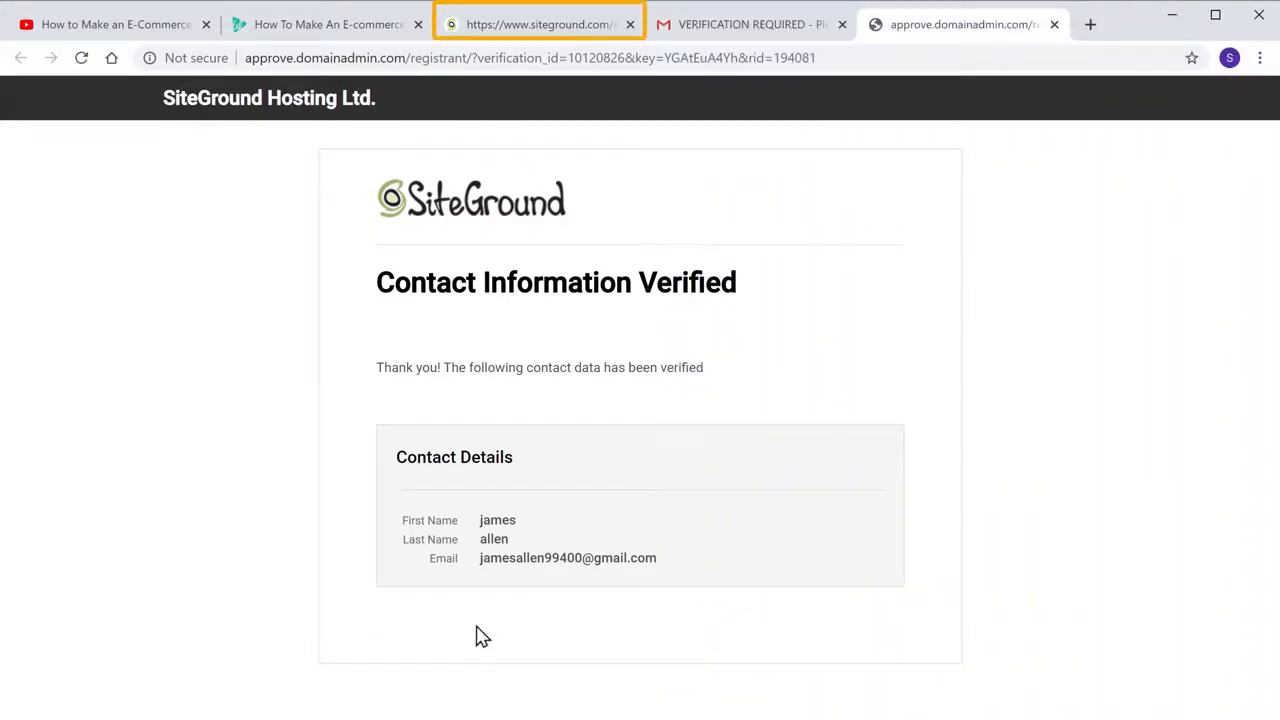
# Return to SiteGround, proceed to the customer area and set up the site as a new website with WordPress
pyautogui.click(521, 30)
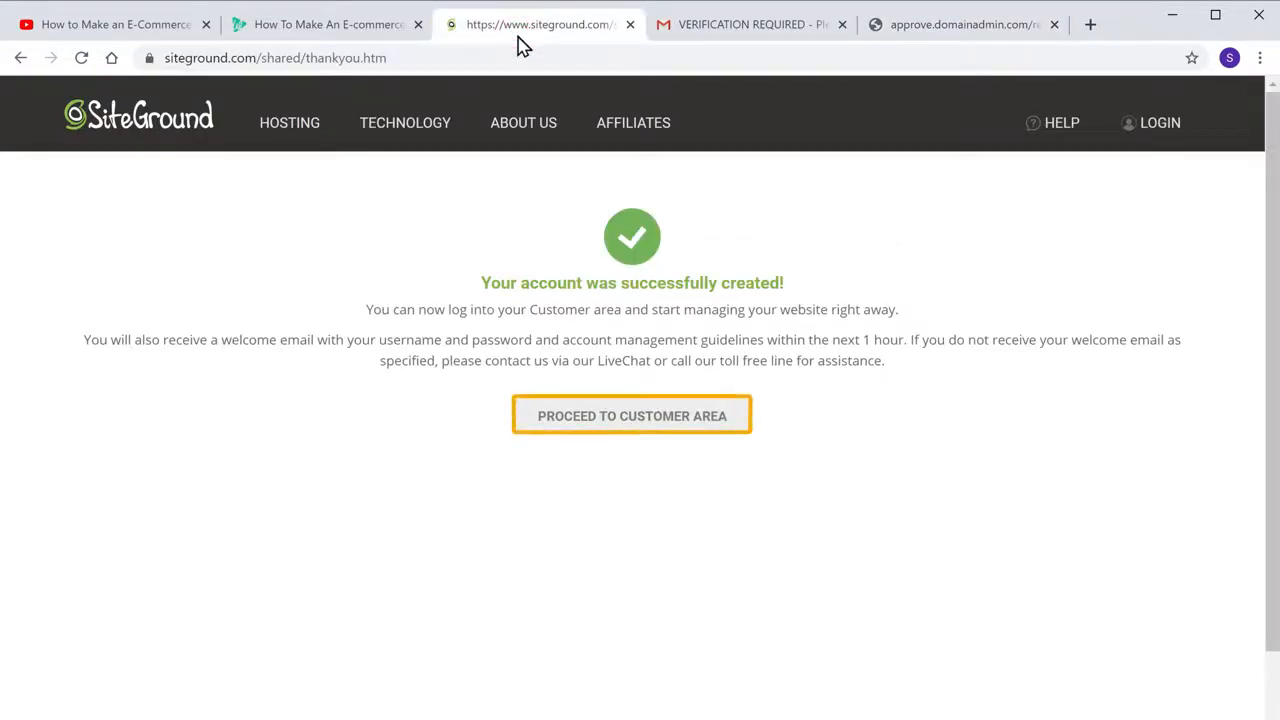
pyautogui.click(569, 425)
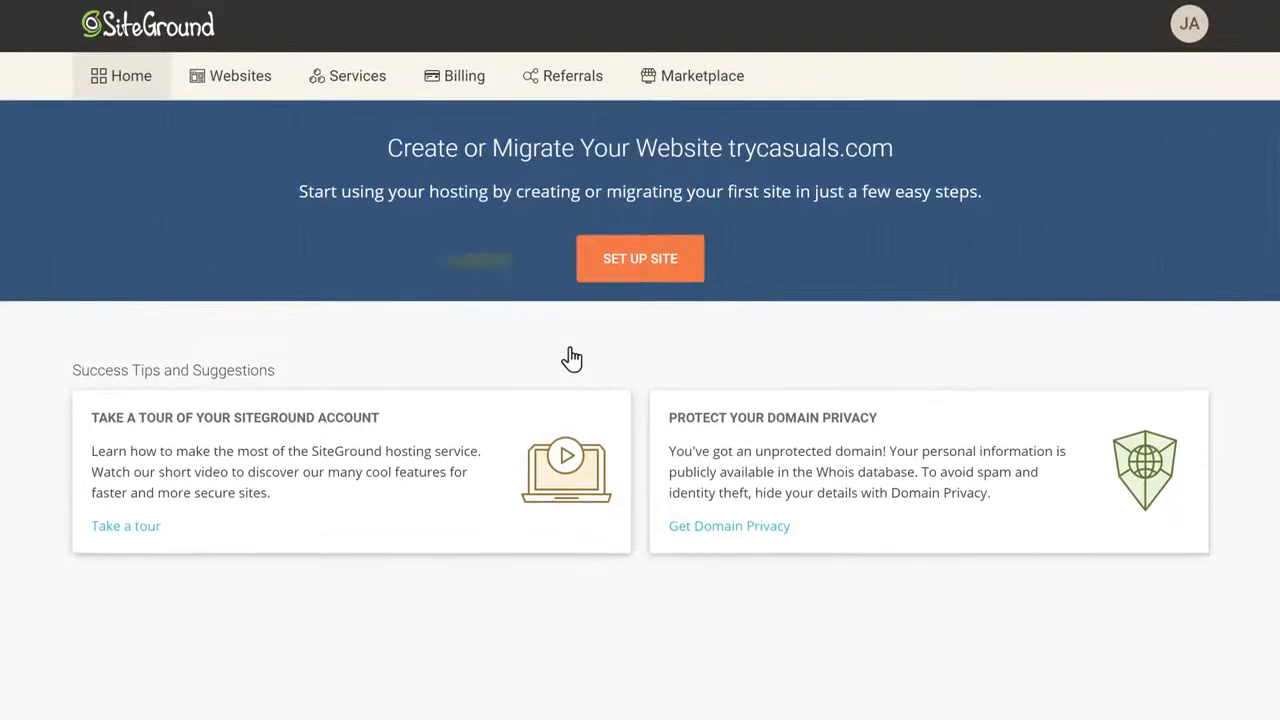
pyautogui.click(640, 262)
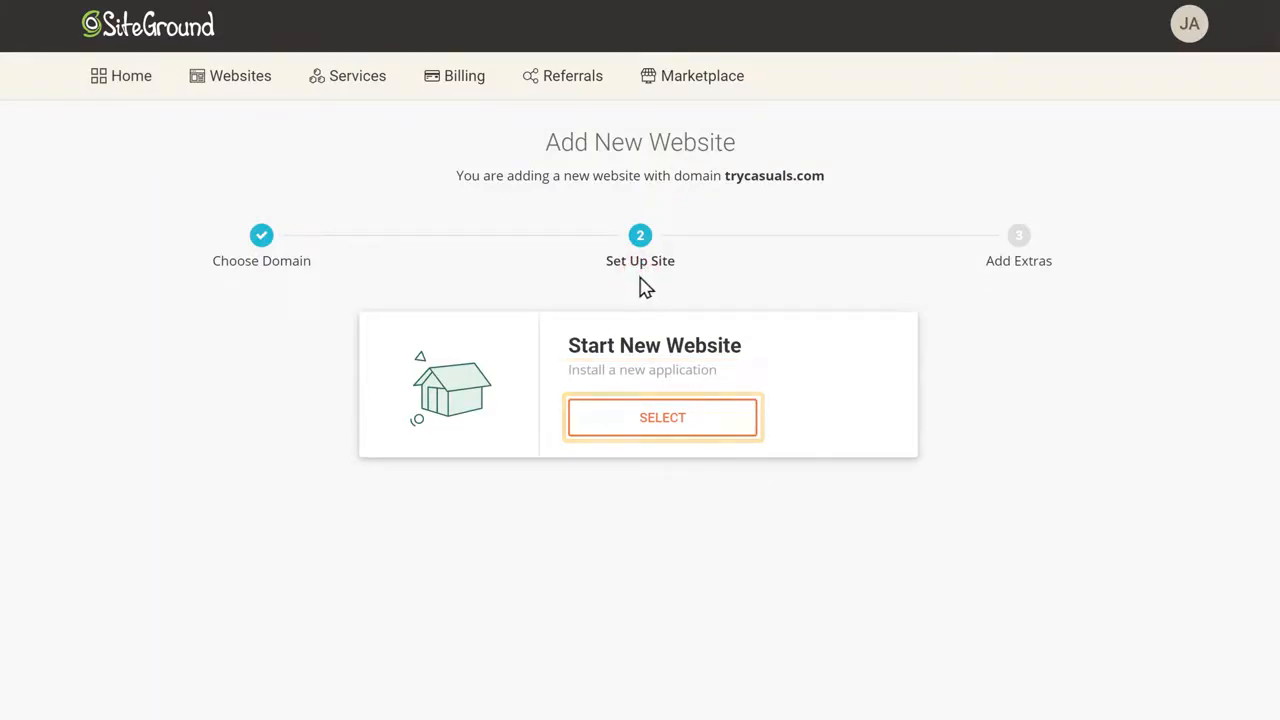
pyautogui.click(671, 432)
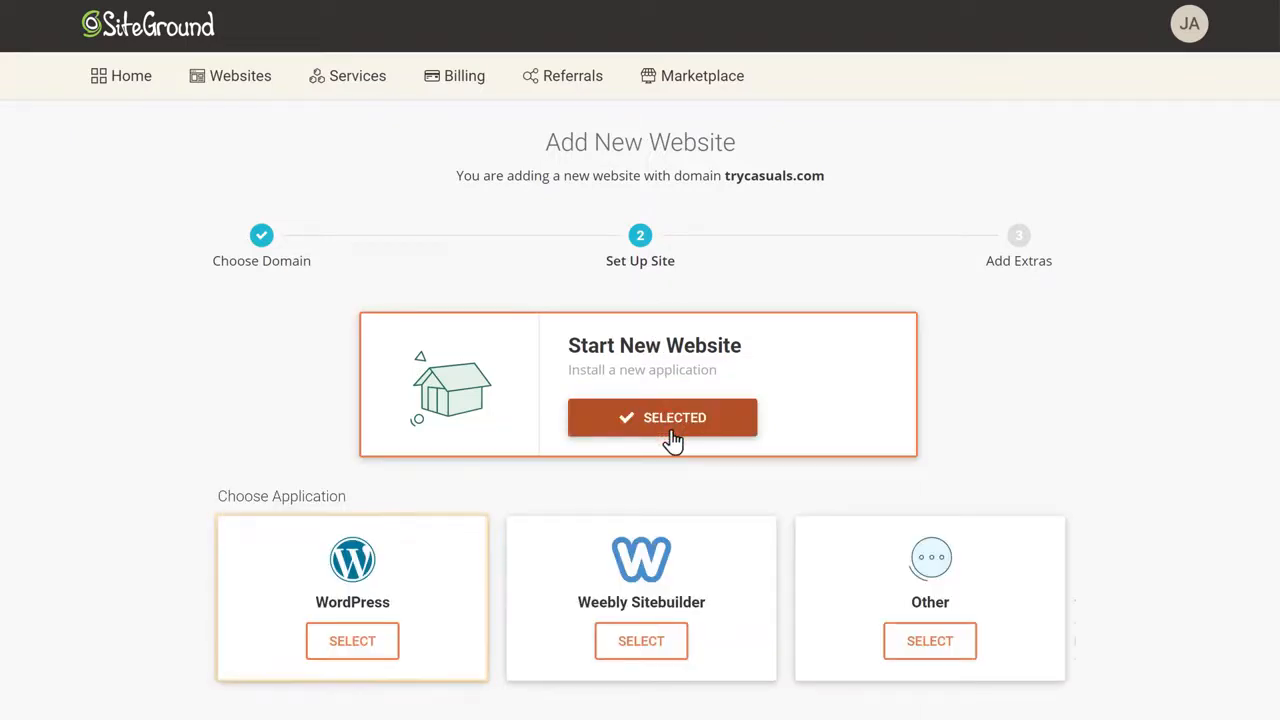
pyautogui.scroll(-2, 672, 440)
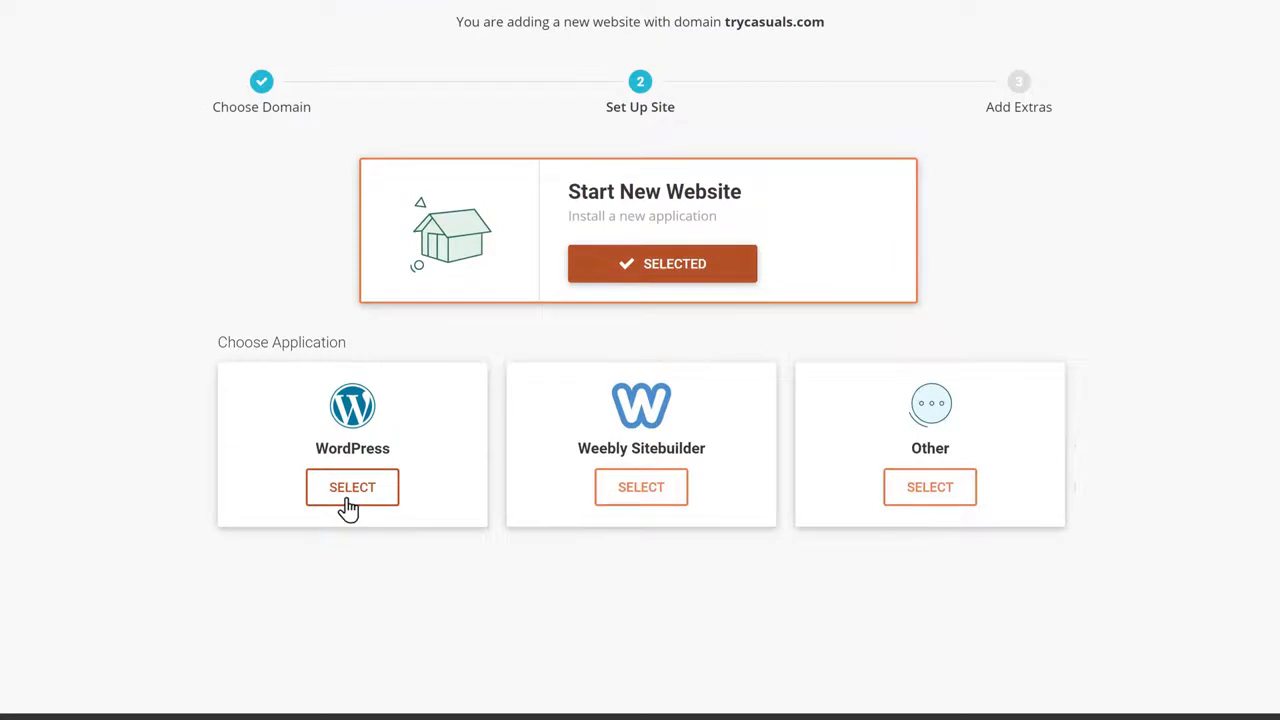
pyautogui.click(350, 488)
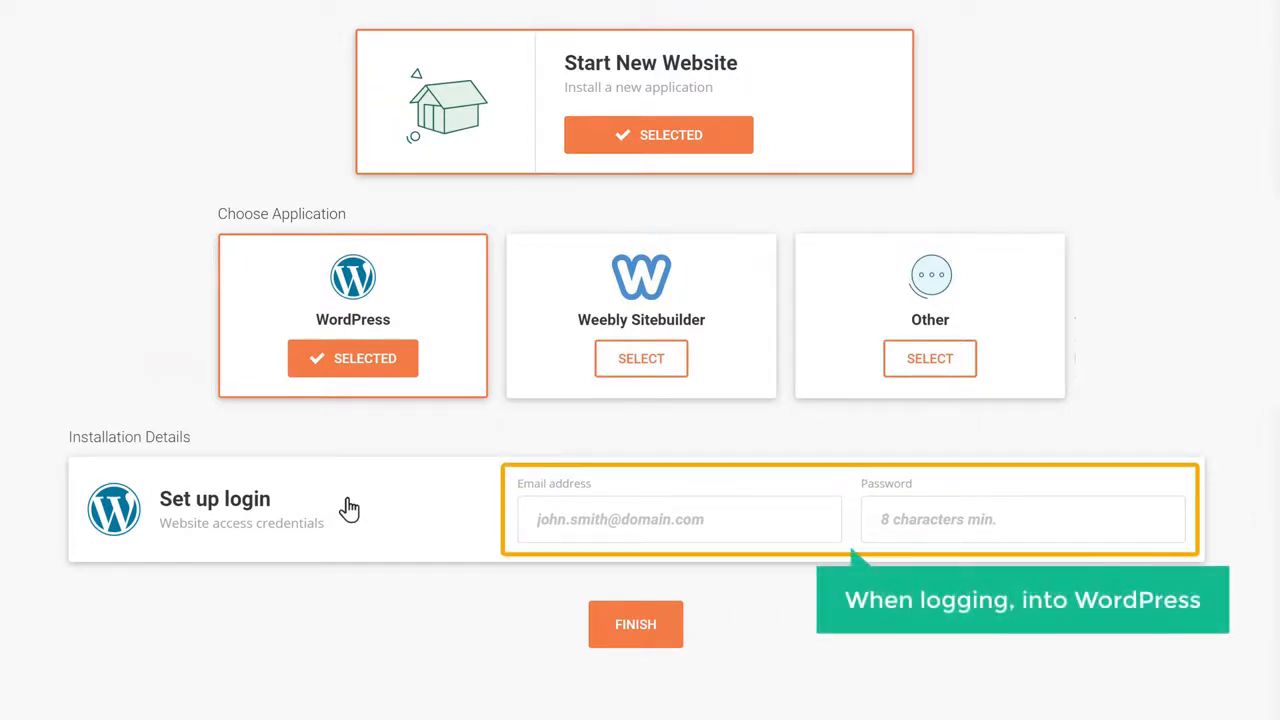
# Enter the e-mail address and password for the WordPress login and finish the installation
pyautogui.click(533, 514)
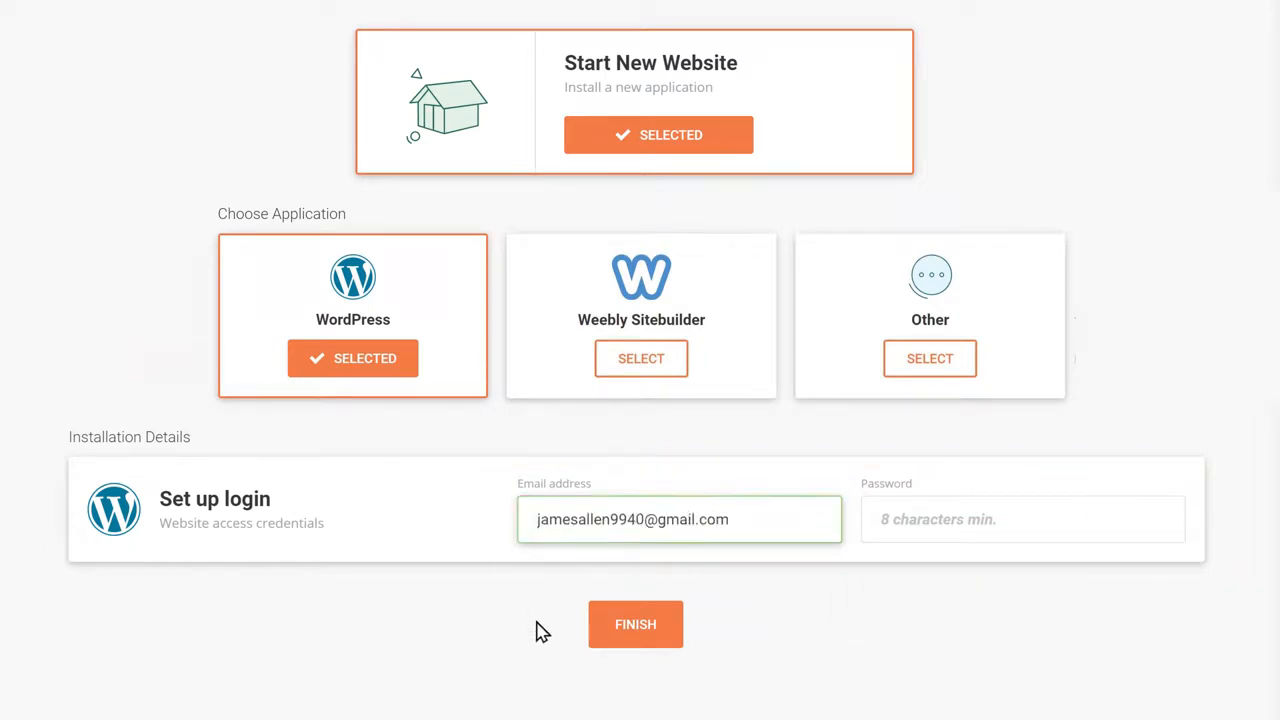
pyautogui.press('Tab')
pyautogui.write('********')
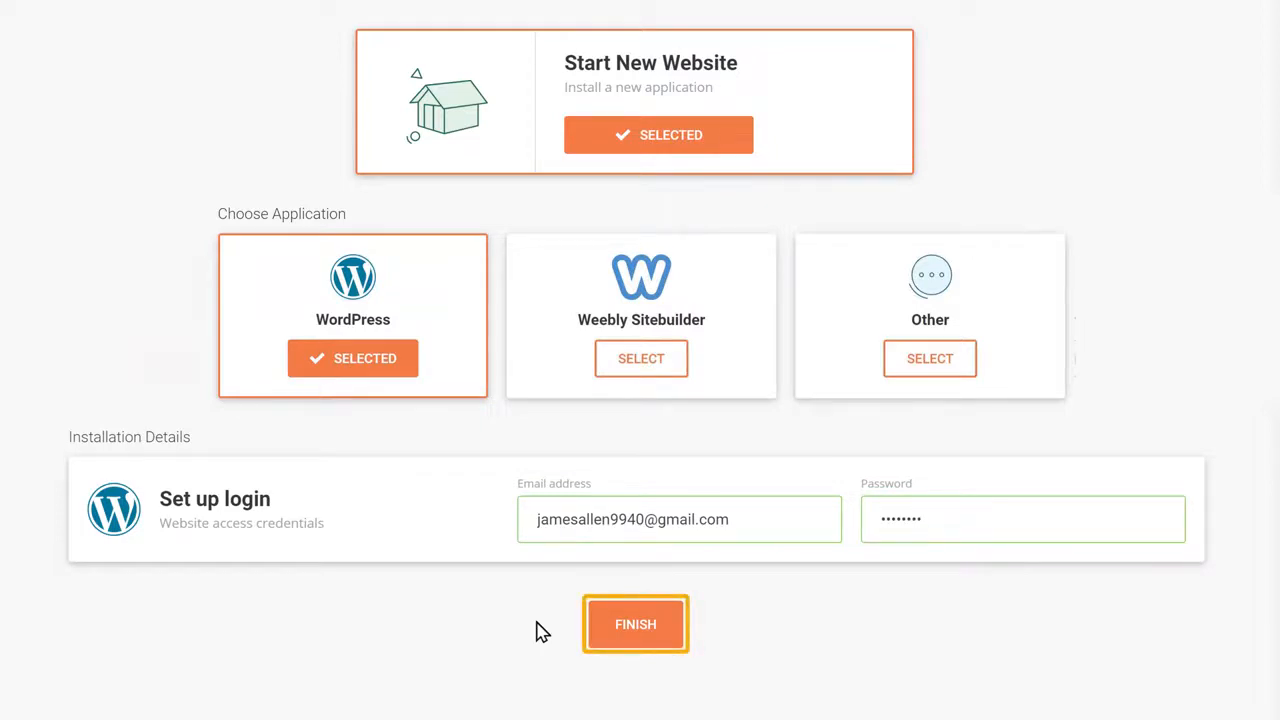
pyautogui.click(634, 645)
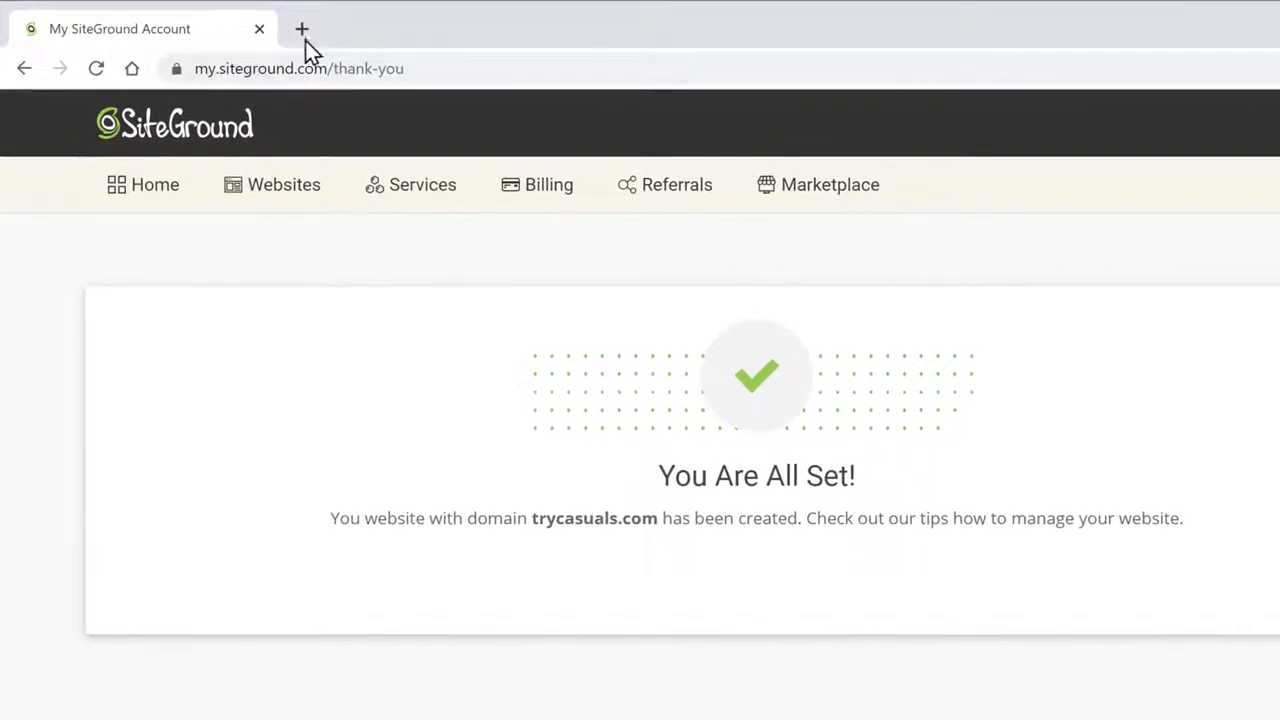
# Open trycasuals.com in a new browser tab to view the new site
pyautogui.click(301, 30)
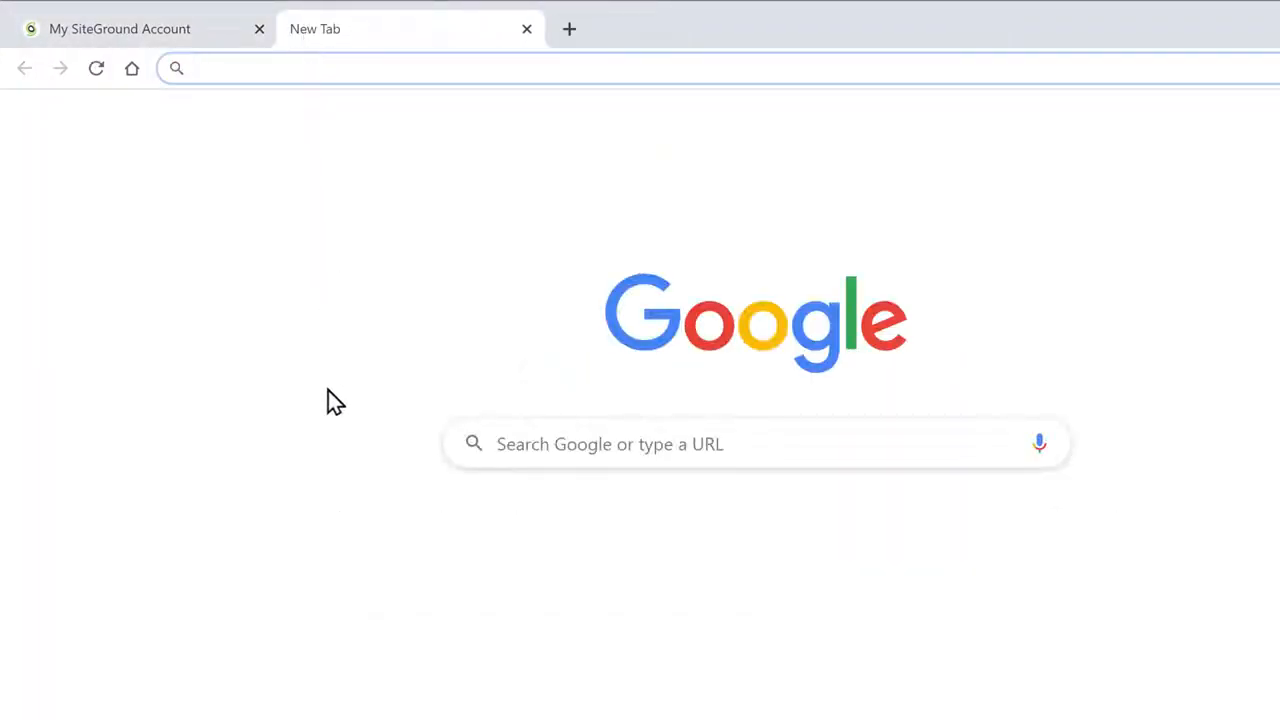
pyautogui.write('trycasuals.com')
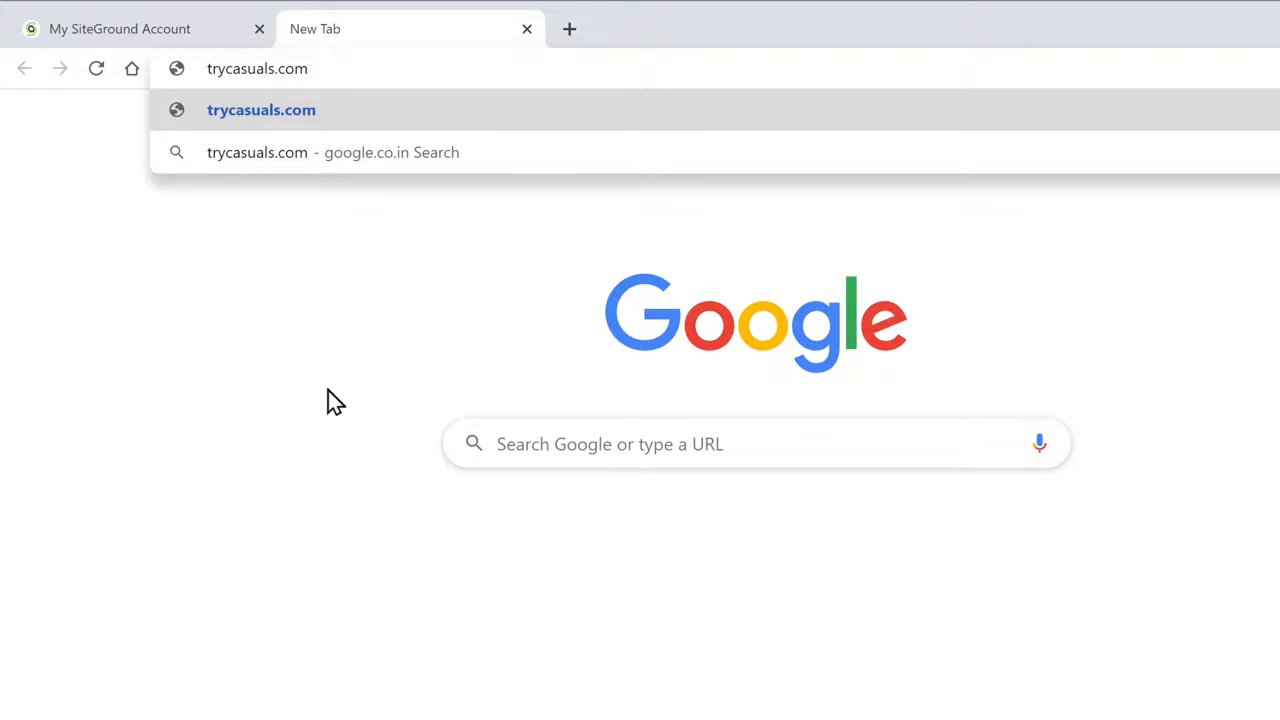
pyautogui.press('Return')
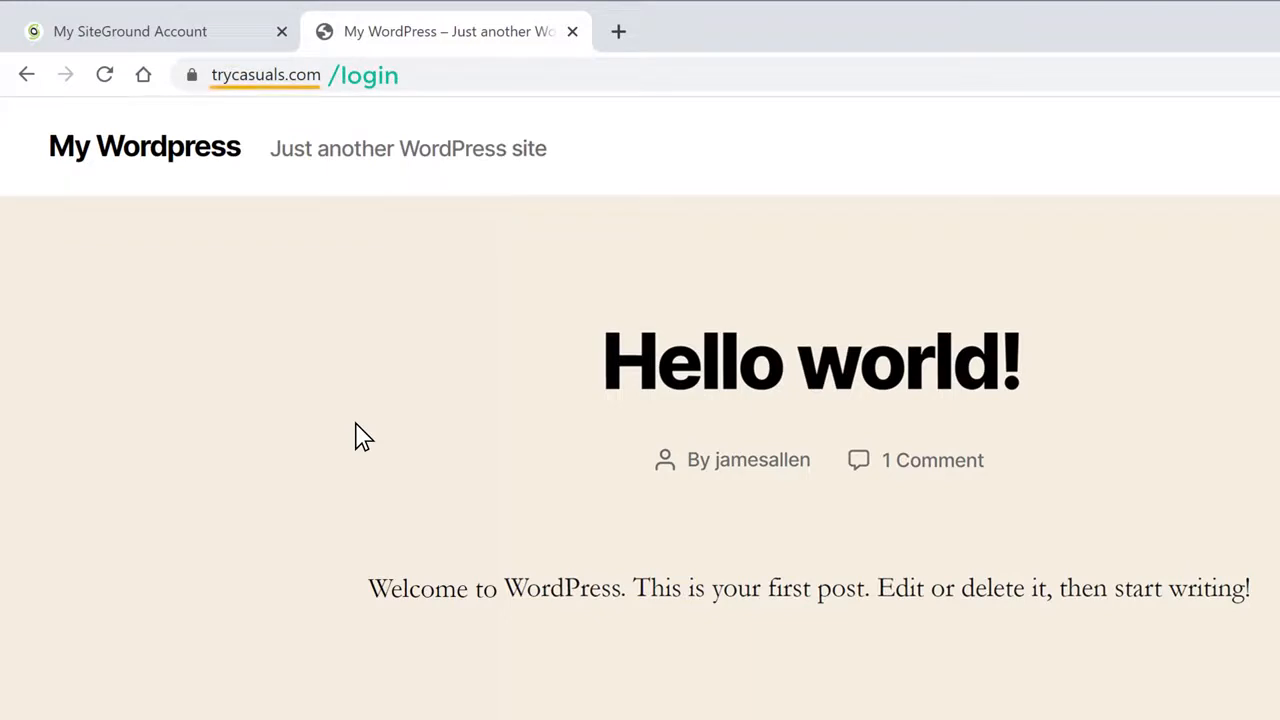
# Go to trycasuals.com/login and log in to WordPress with the account's e-mail address and password
pyautogui.click(417, 74)
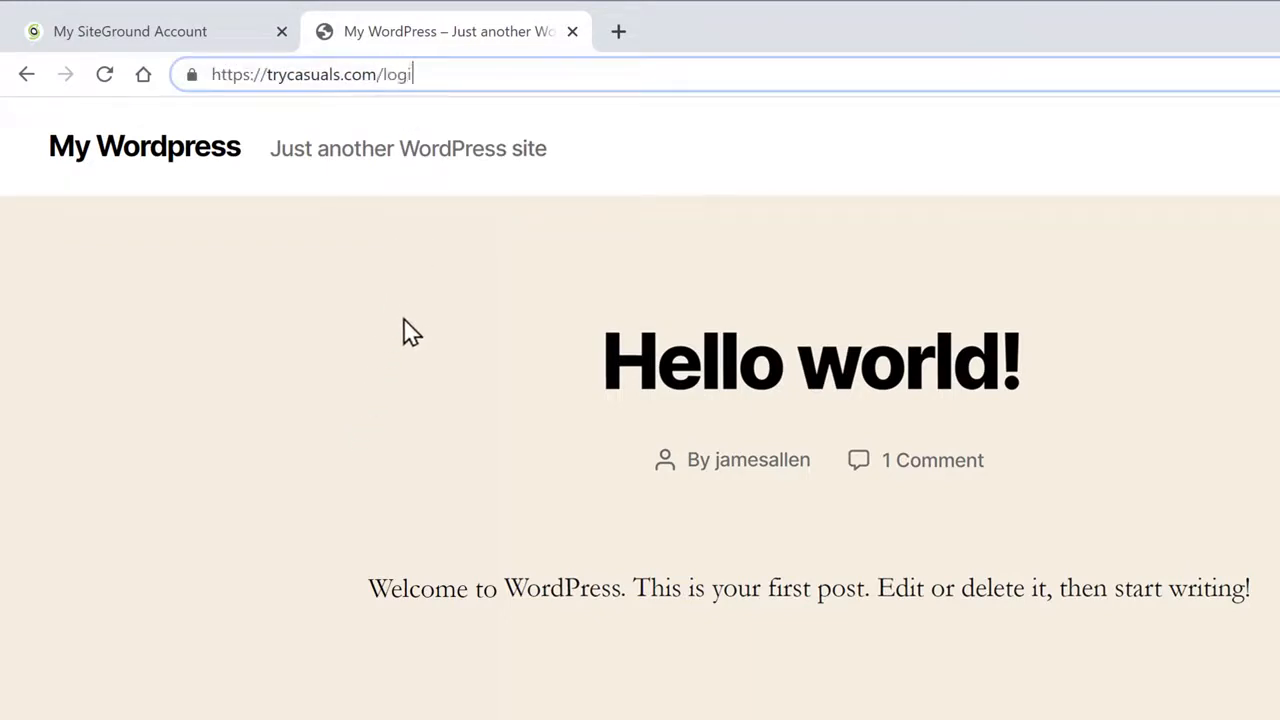
pyautogui.press('Return')
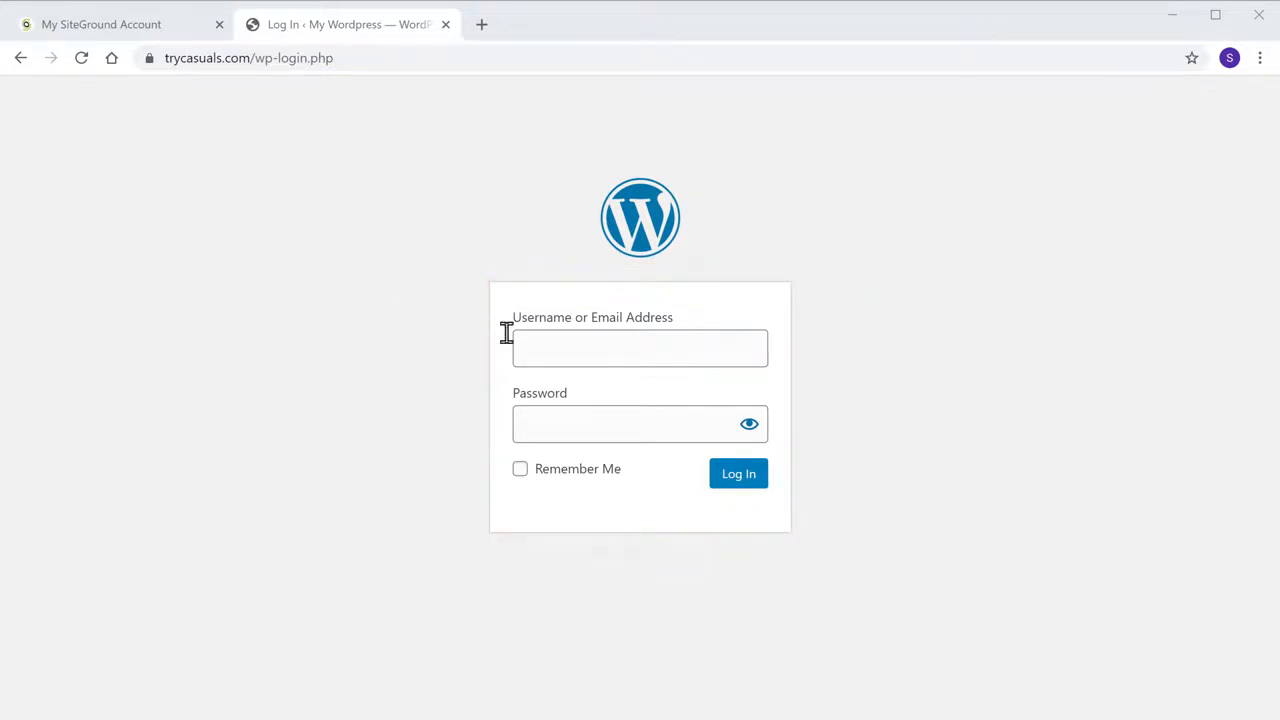
pyautogui.click(538, 347)
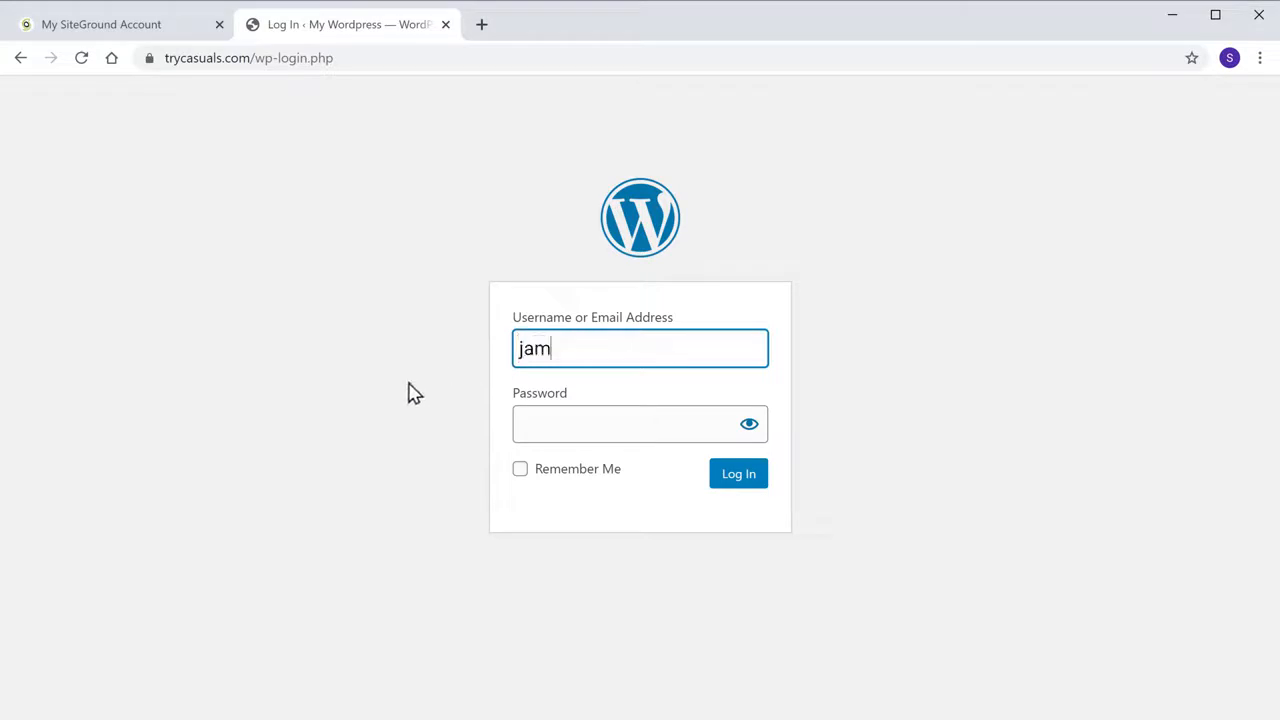
pyautogui.press('Tab')
pyautogui.write('********')
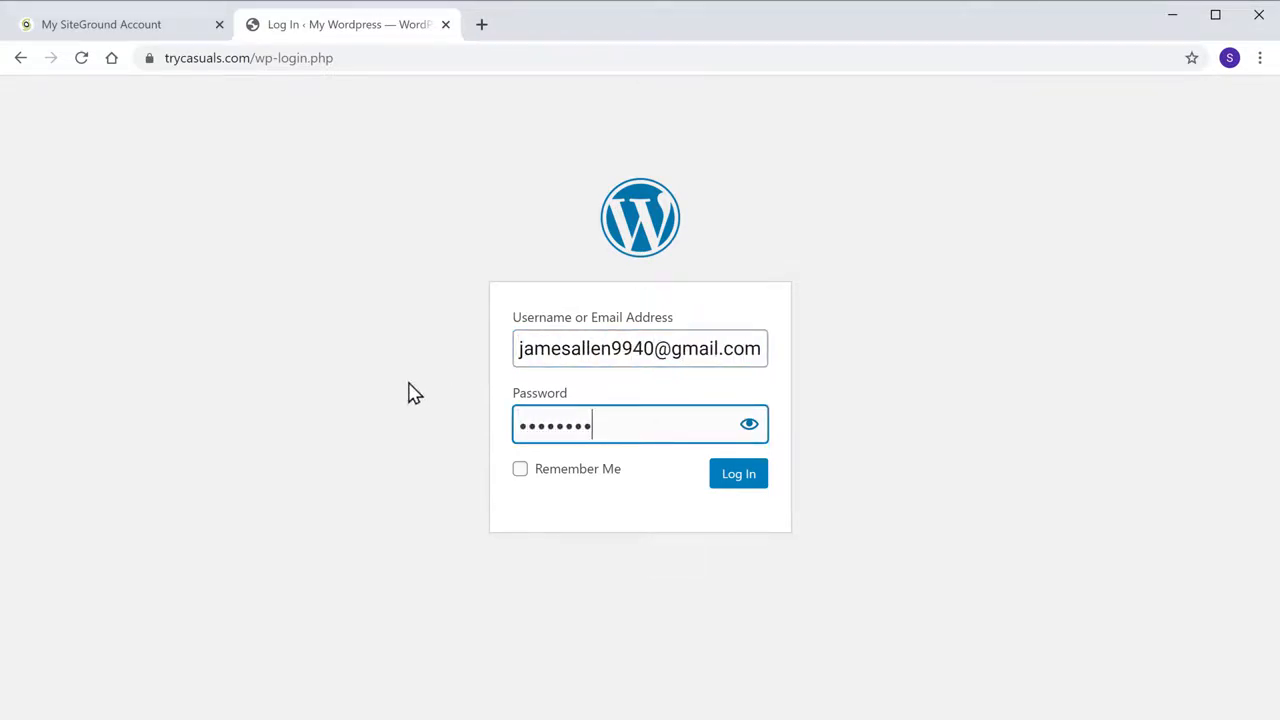
pyautogui.click(409, 384)
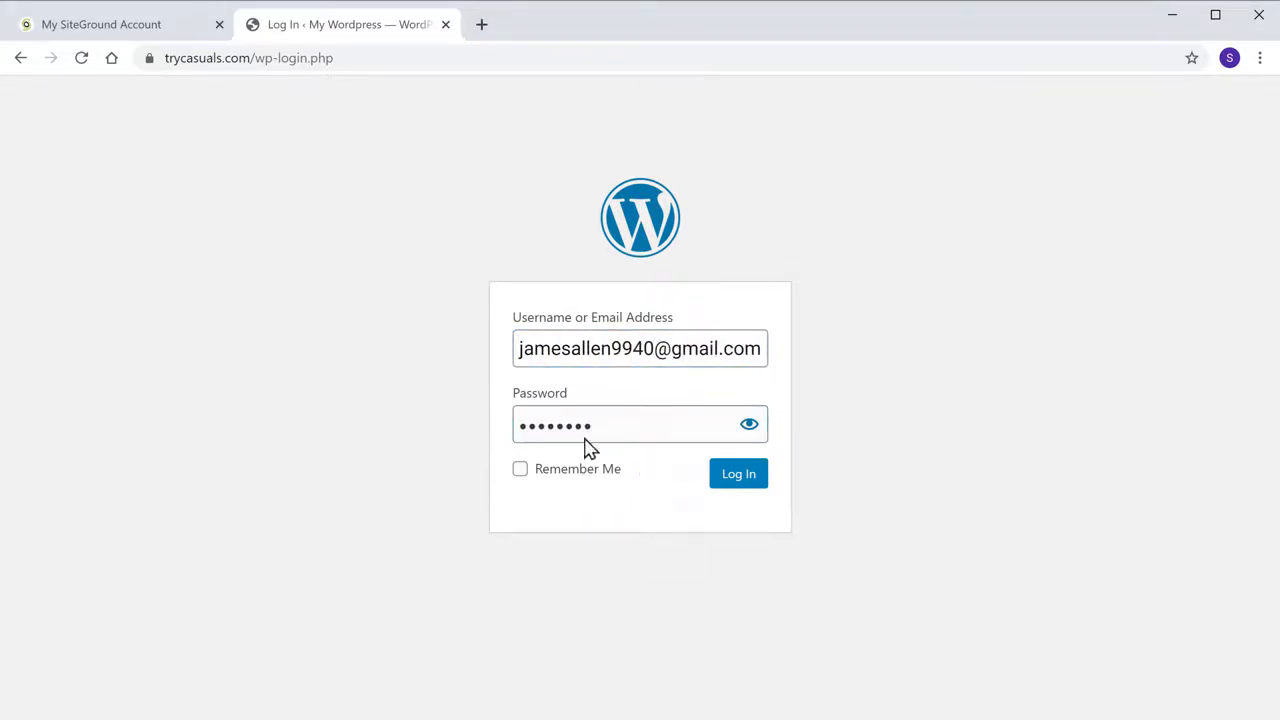
pyautogui.click(733, 484)
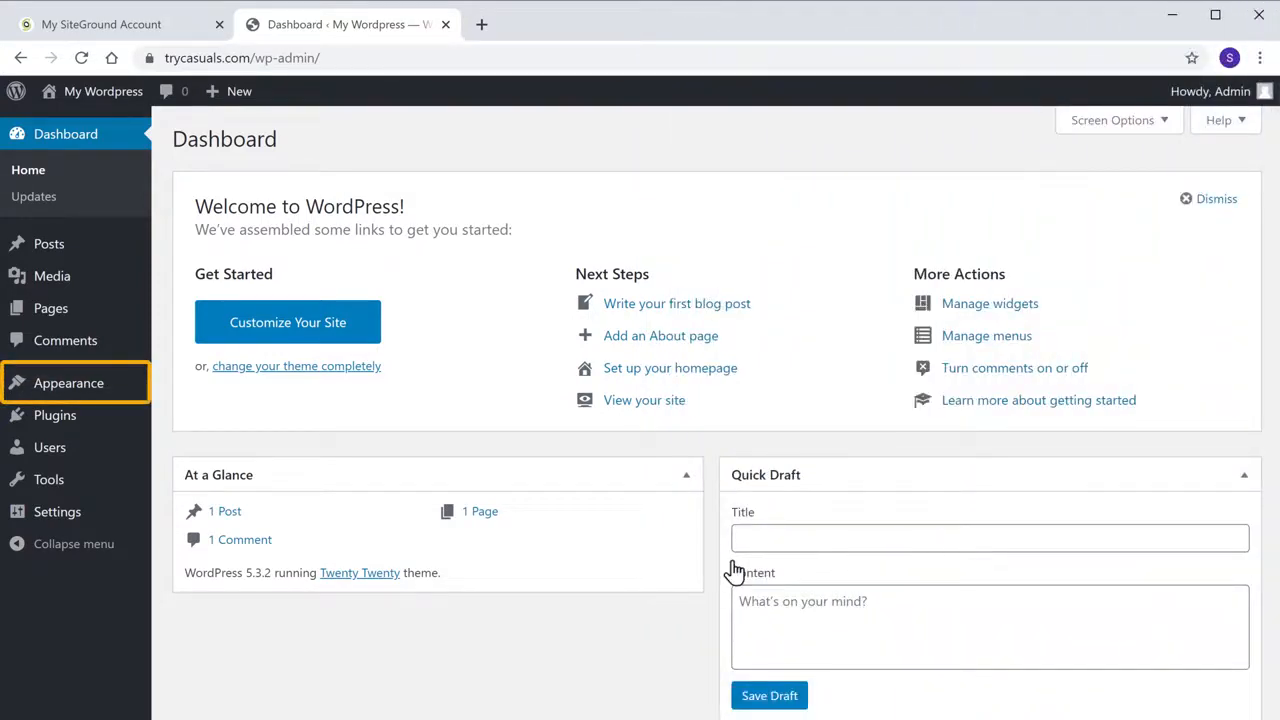
# Search the WordPress theme directory for "astra", then install and activate the Astra theme
pyautogui.moveTo(58, 400)
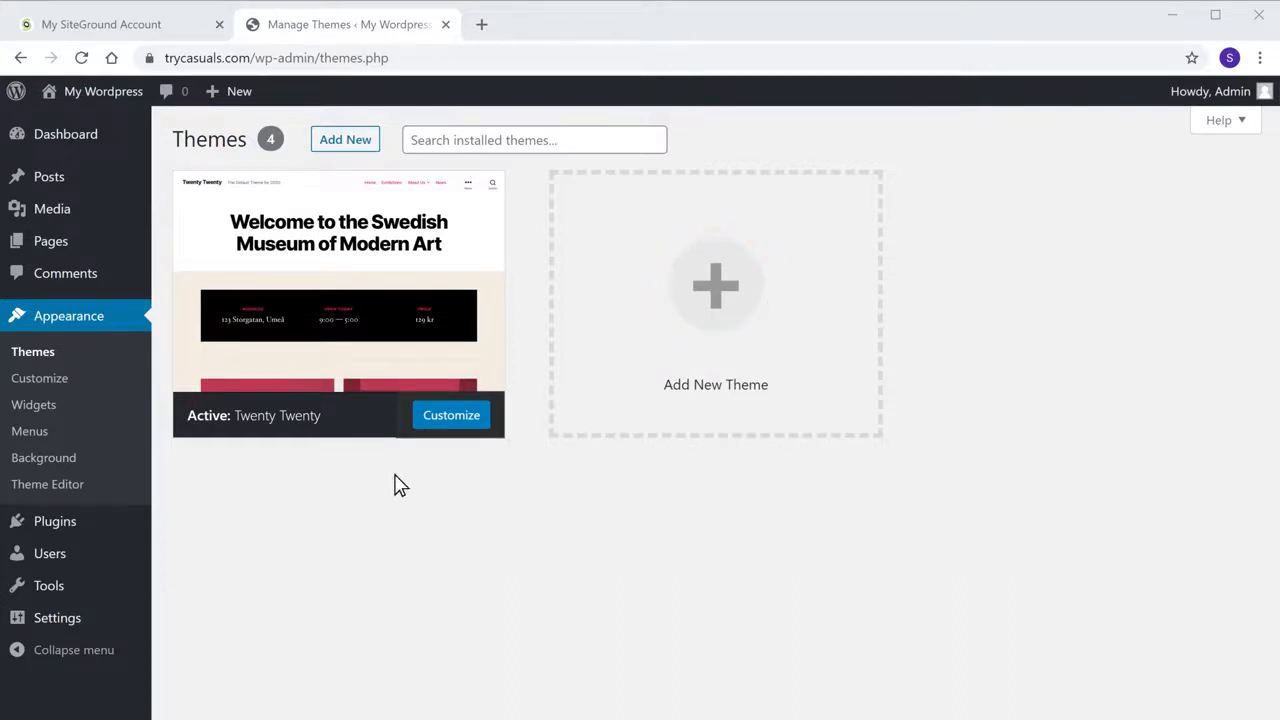
pyautogui.click(716, 298)
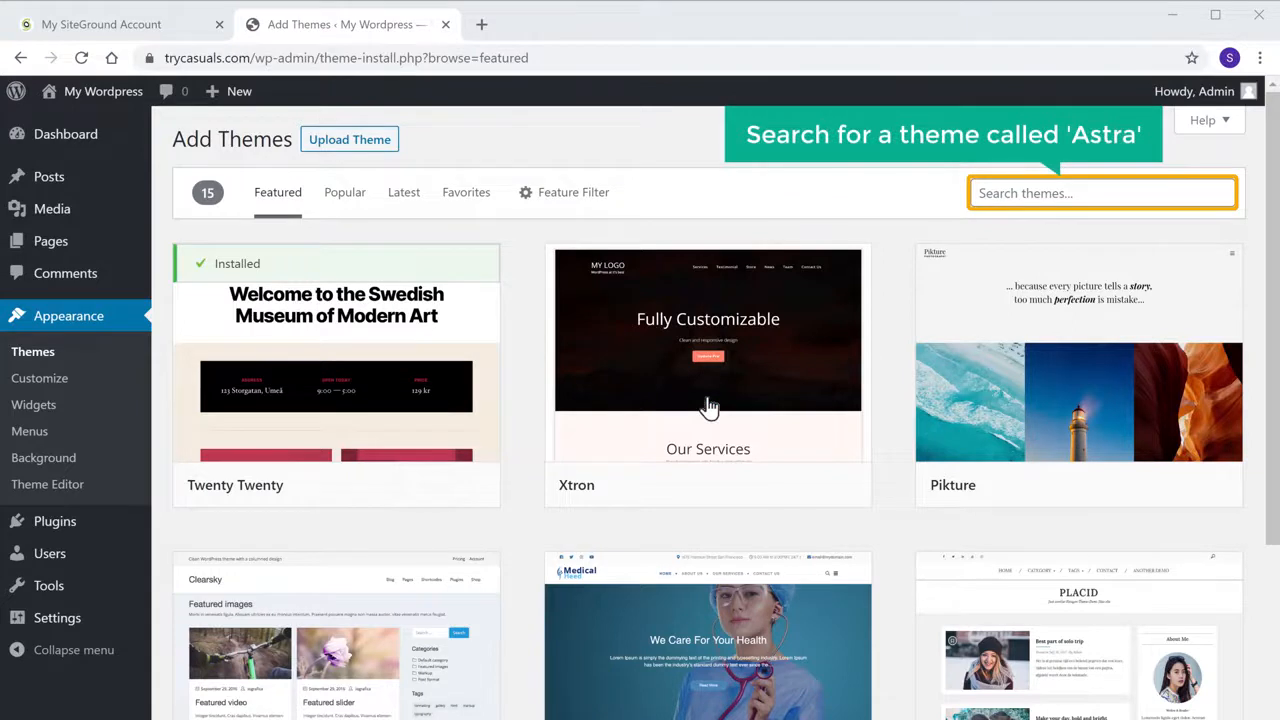
pyautogui.click(1081, 193)
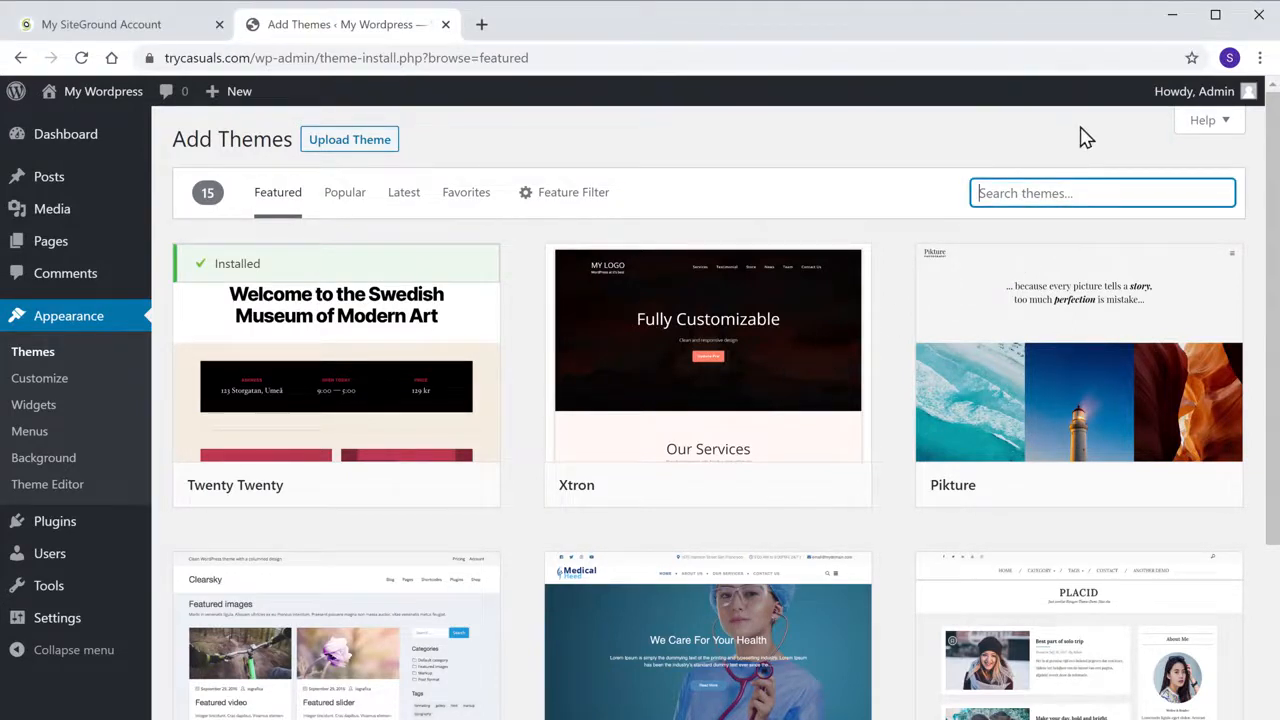
pyautogui.write('astra')
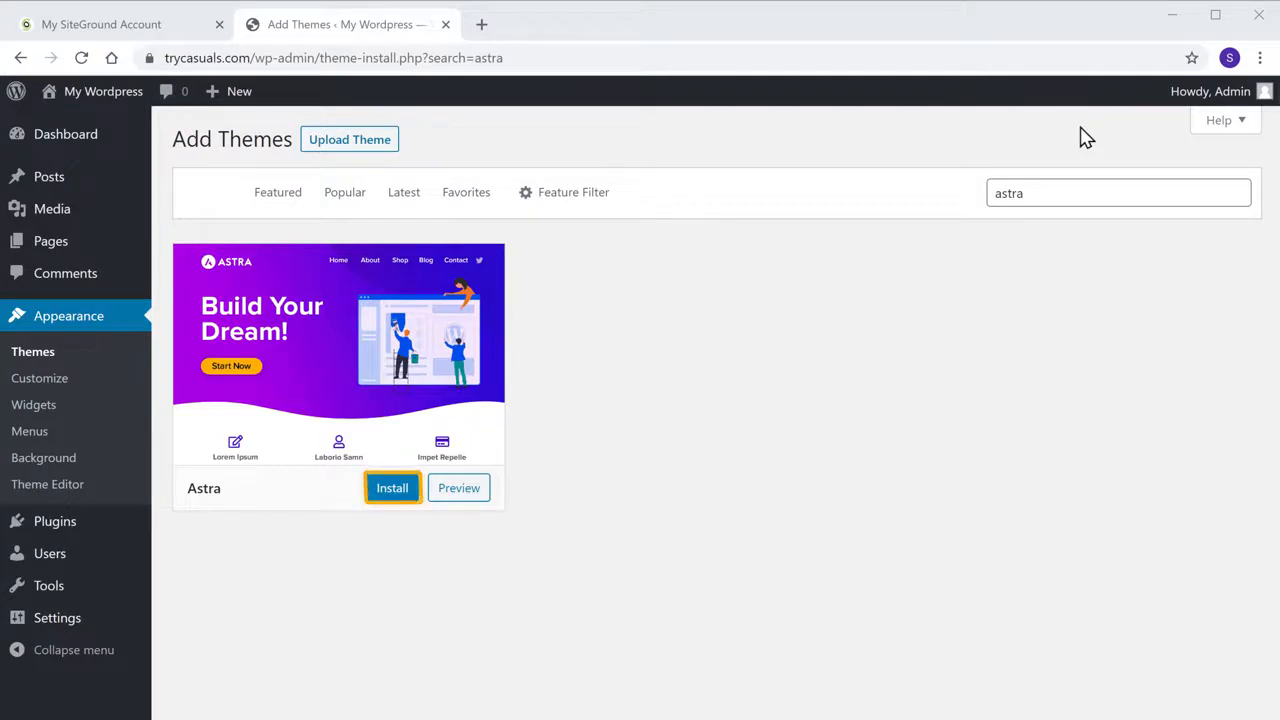
pyautogui.click(394, 497)
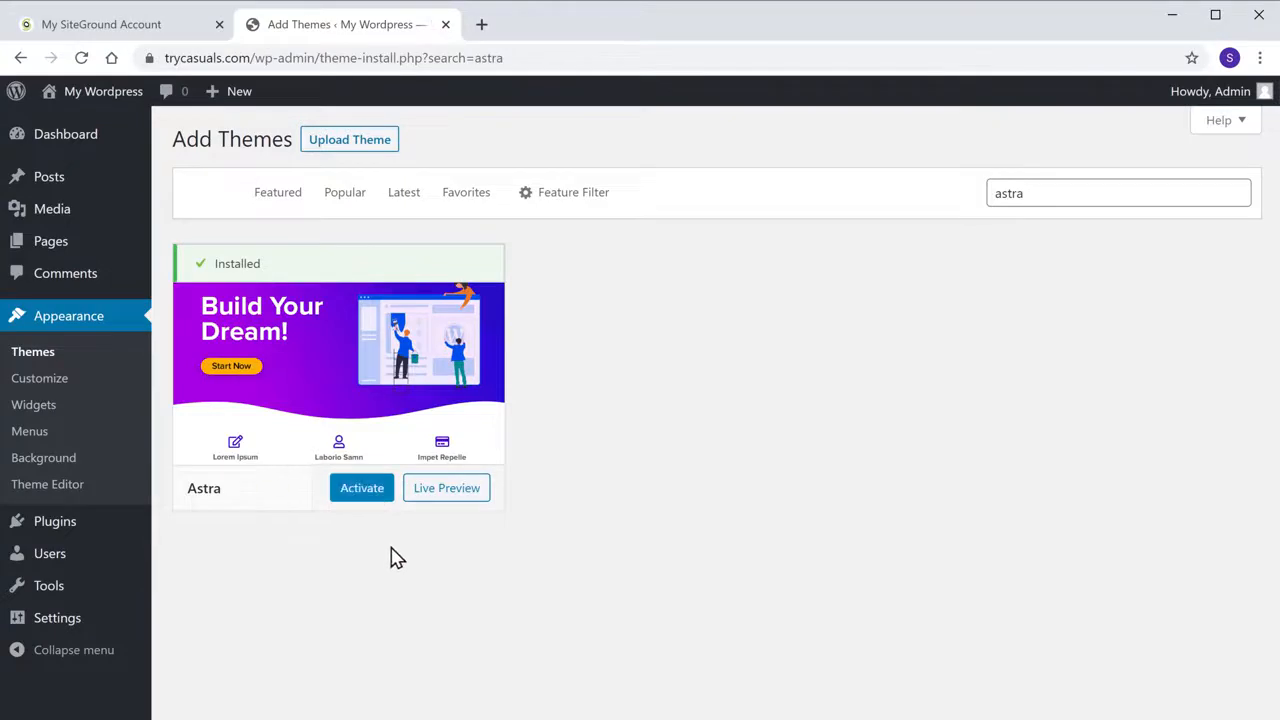
pyautogui.click(362, 496)
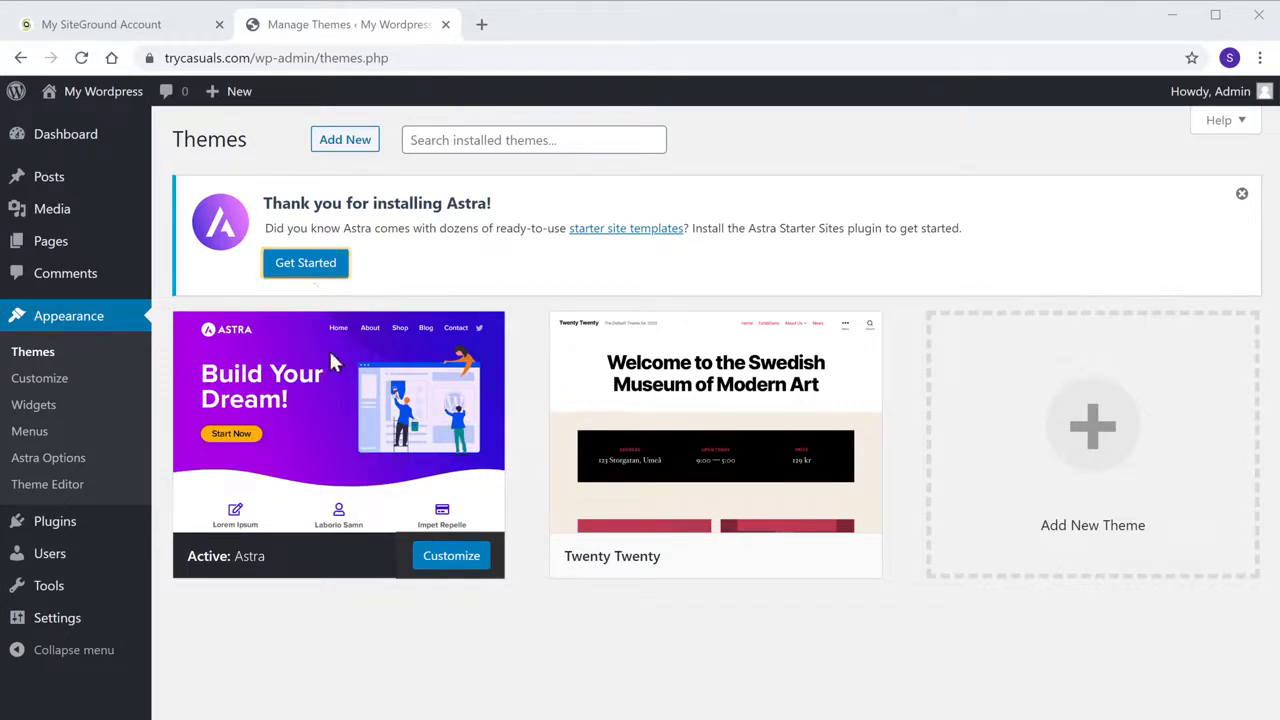
# Get started with Astra's starter templates, choose Elementor as the page builder and filter the templates by eCommerce
pyautogui.click(308, 272)
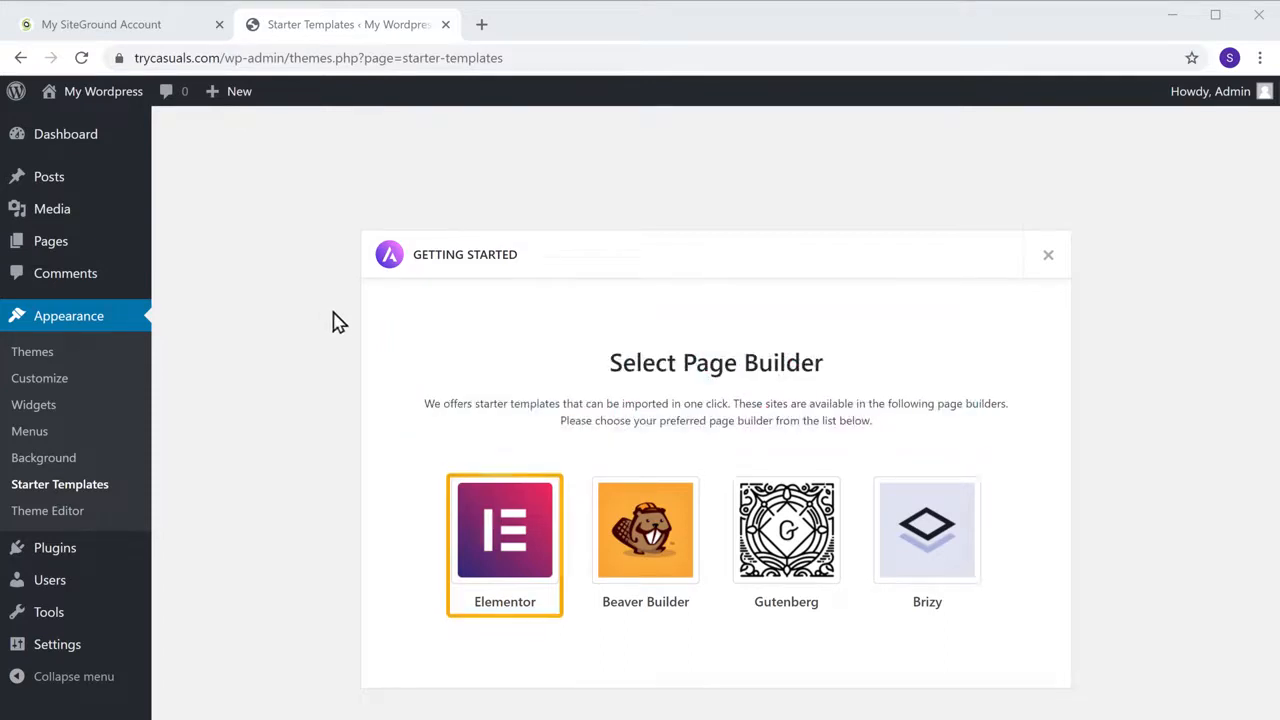
pyautogui.click(510, 614)
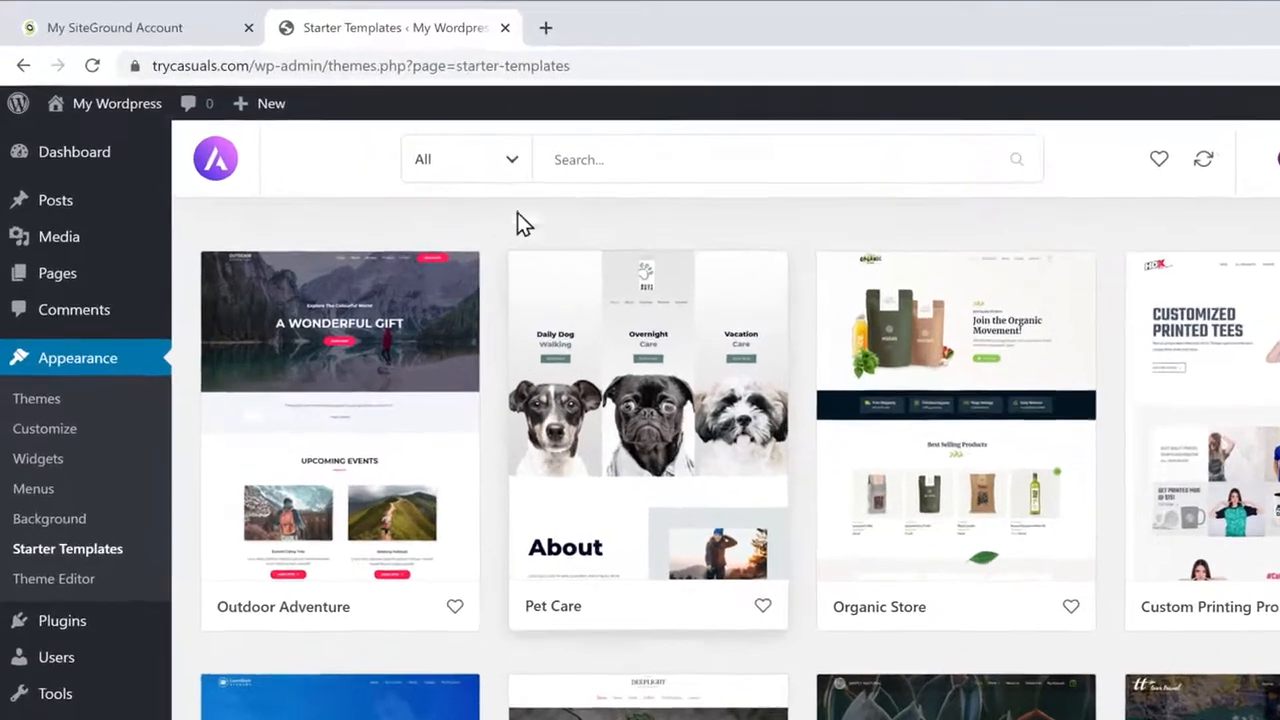
pyautogui.click(451, 154)
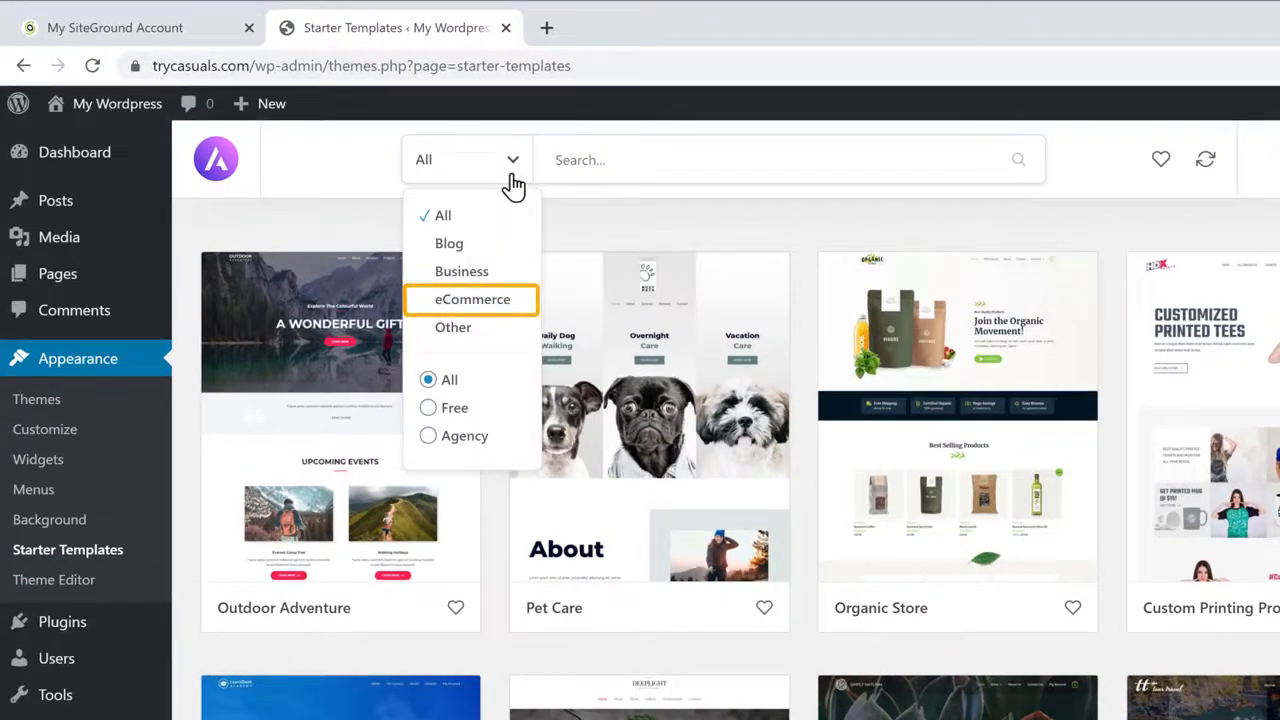
pyautogui.click(488, 313)
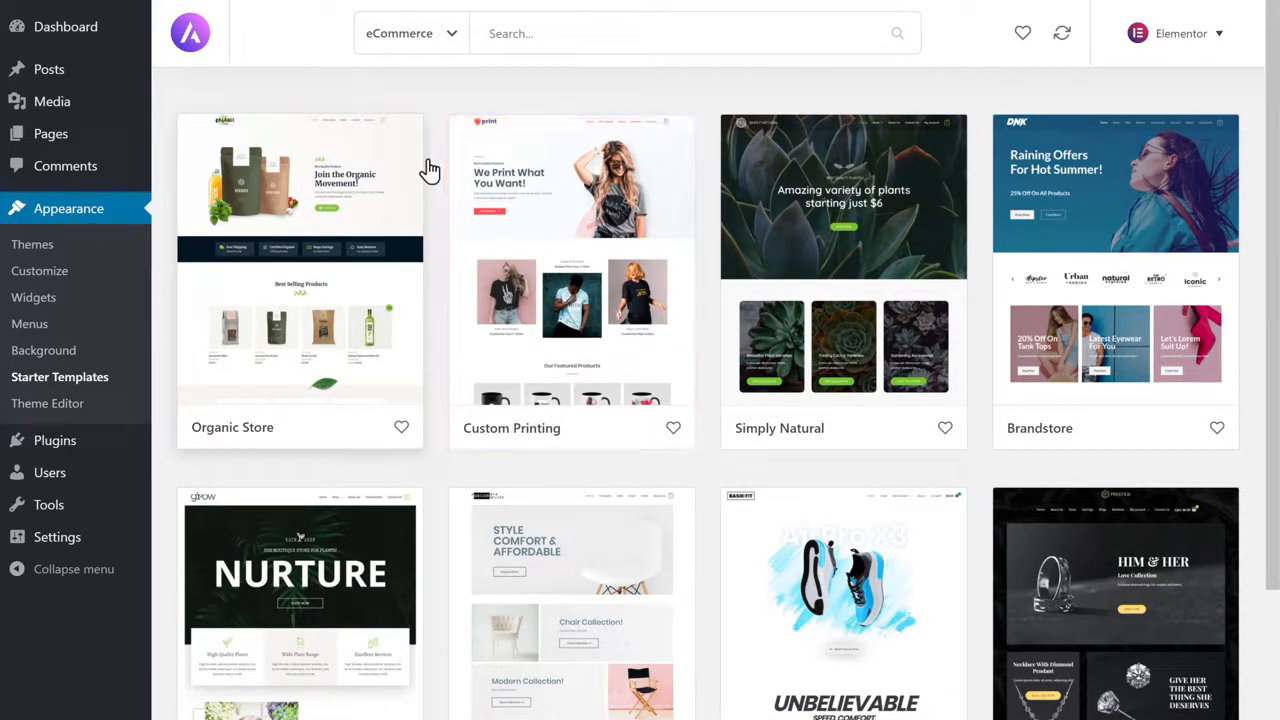
# Import the complete Custom Printing site with its required plugins, customizer settings, content and widgets
pyautogui.click(567, 285)
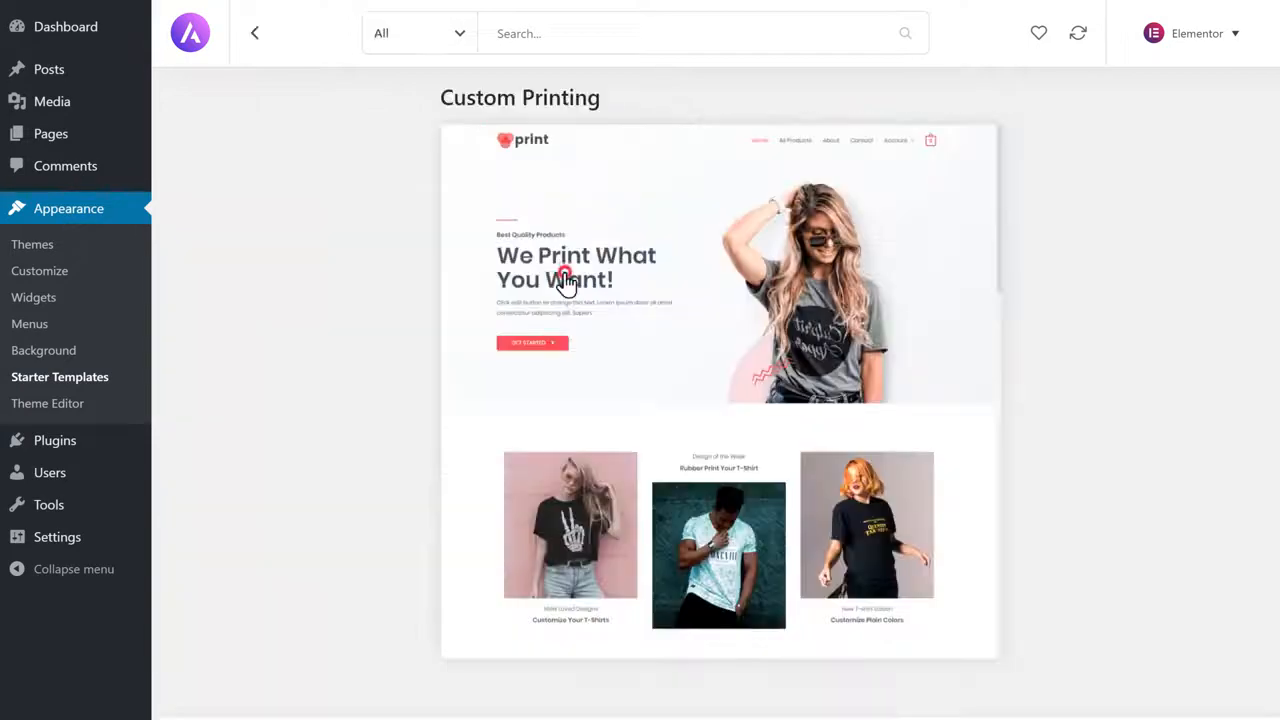
pyautogui.scroll(-1, 480, 288)
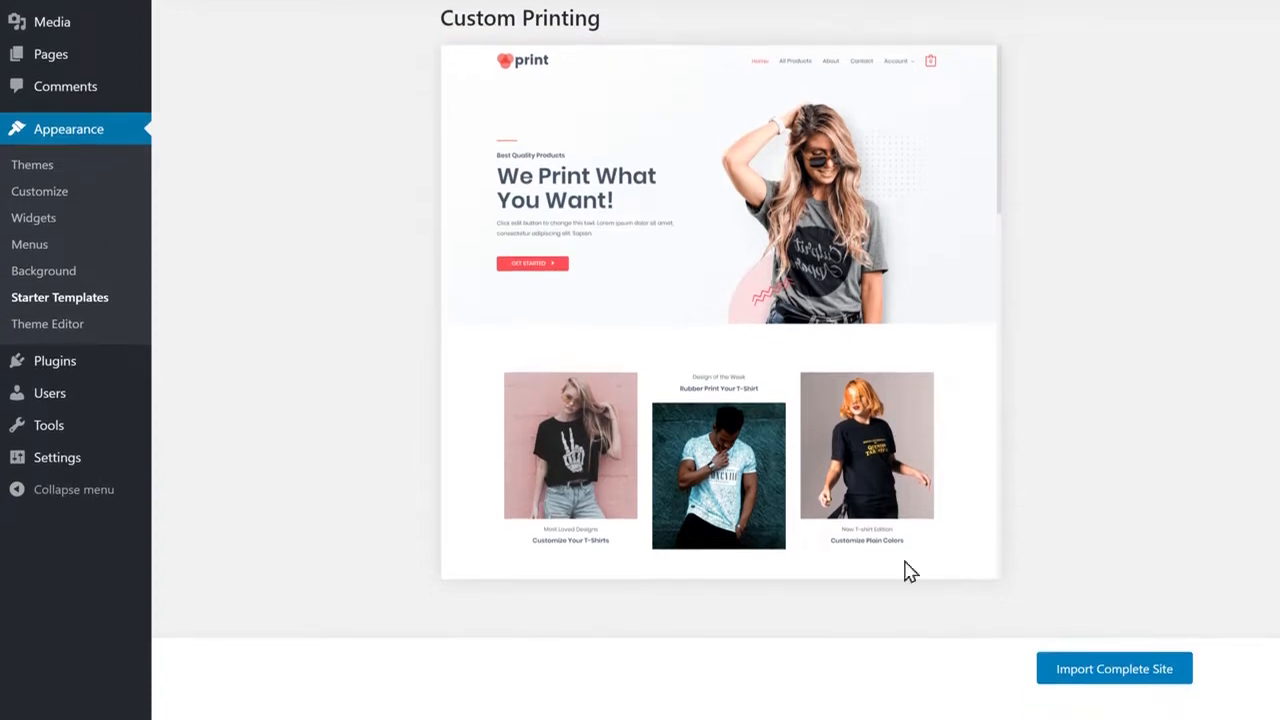
pyautogui.click(1112, 684)
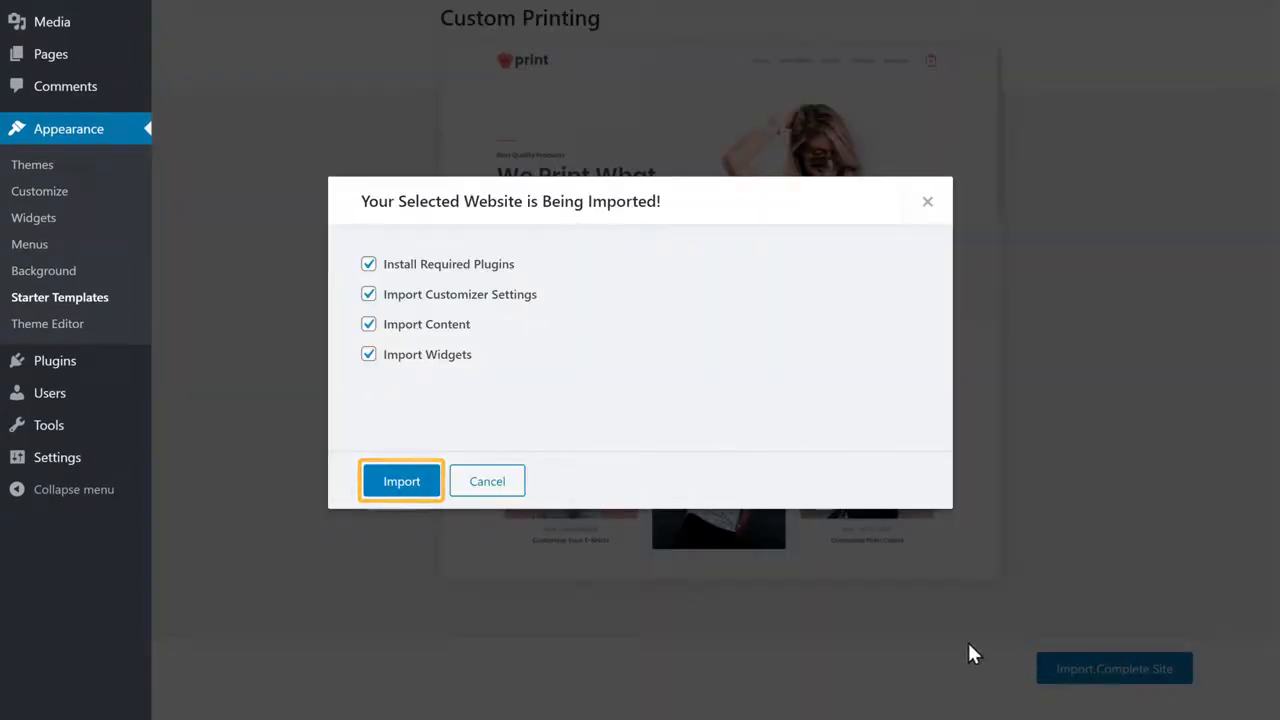
pyautogui.click(398, 490)
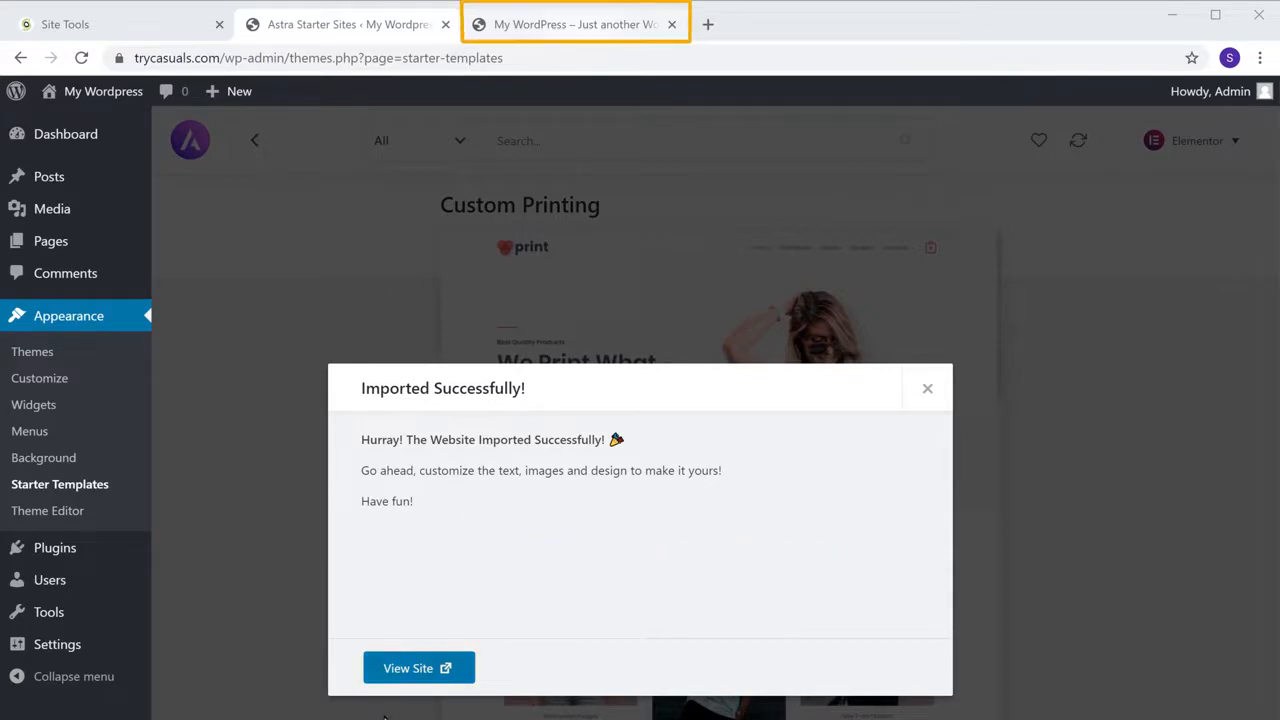
# Reload trycasuals.com in its browser tab and look through the imported homepage down to the featured products
pyautogui.click(575, 24)
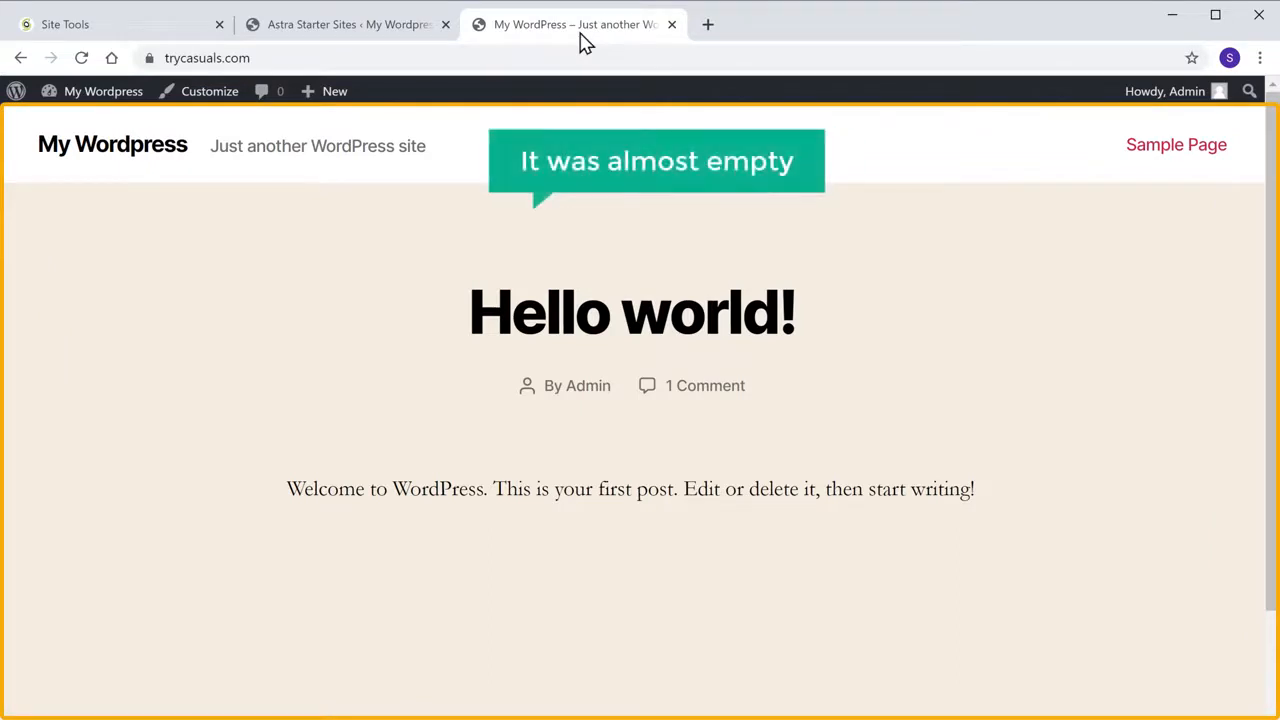
pyautogui.click(83, 60)
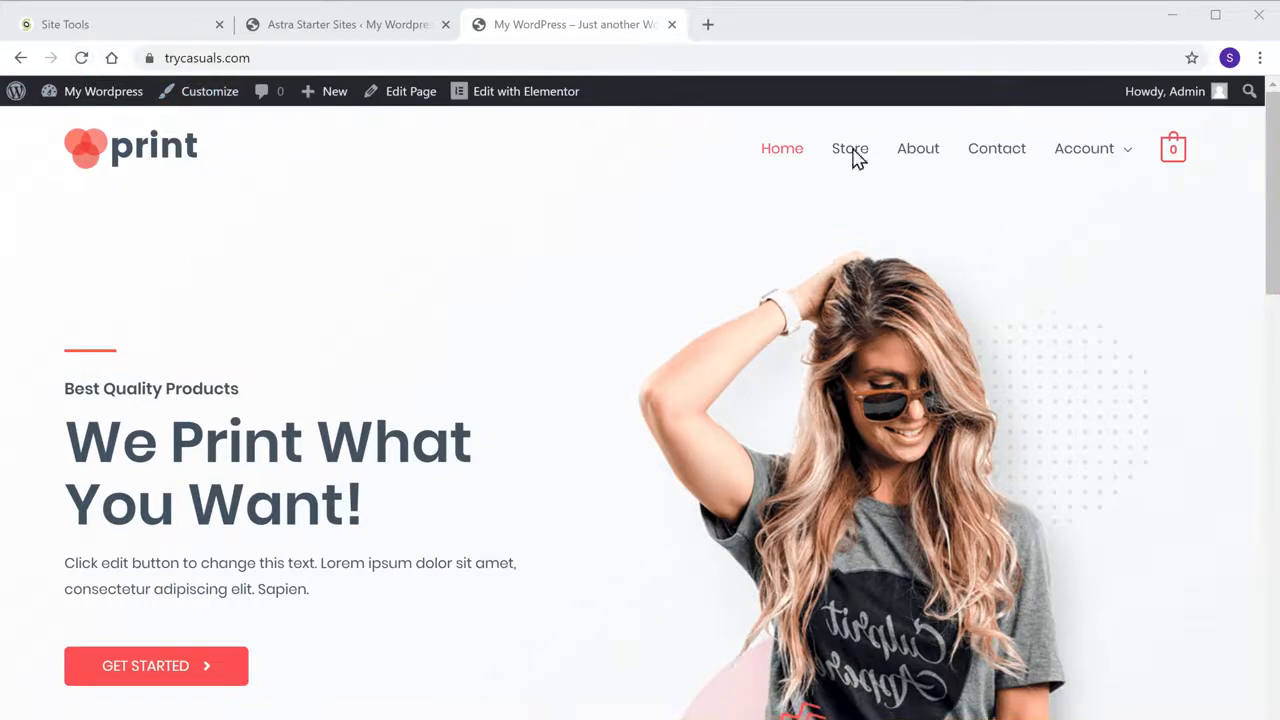
pyautogui.moveTo(1274, 200); pyautogui.dragTo(1276, 459)
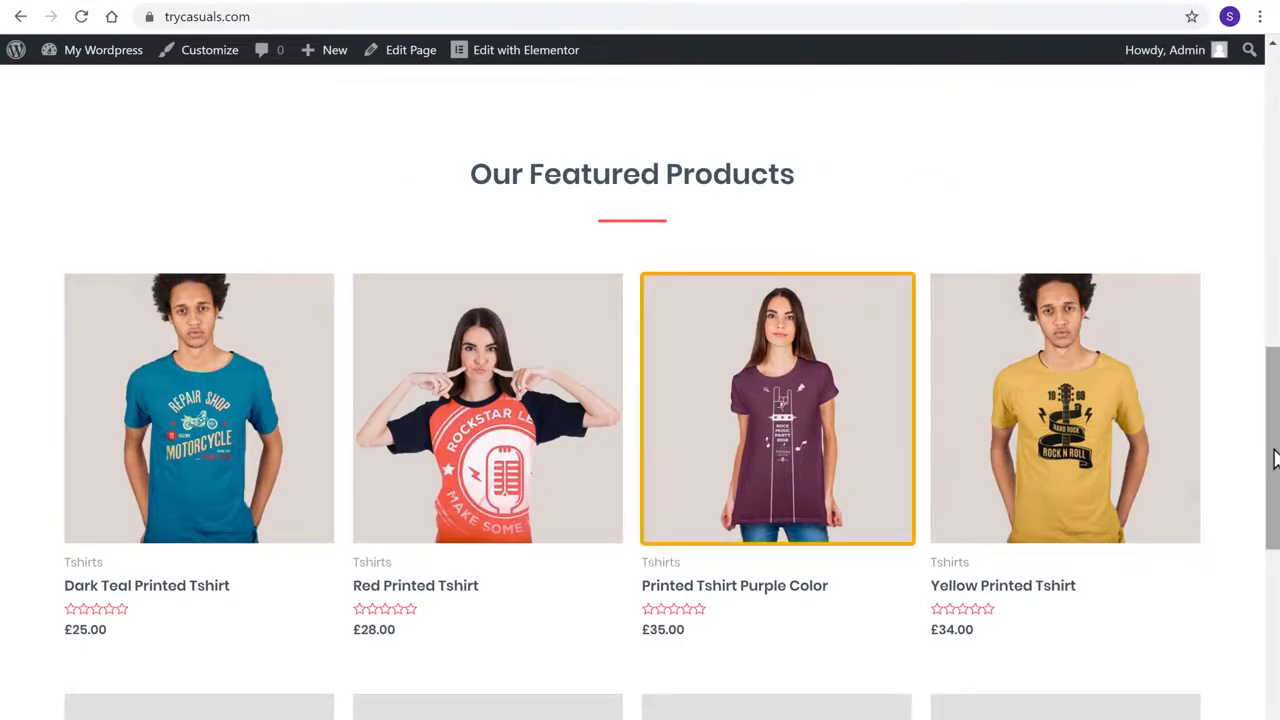
# Add the Printed Tshirt Purple Color product to the cart and view the cart
pyautogui.click(786, 447)
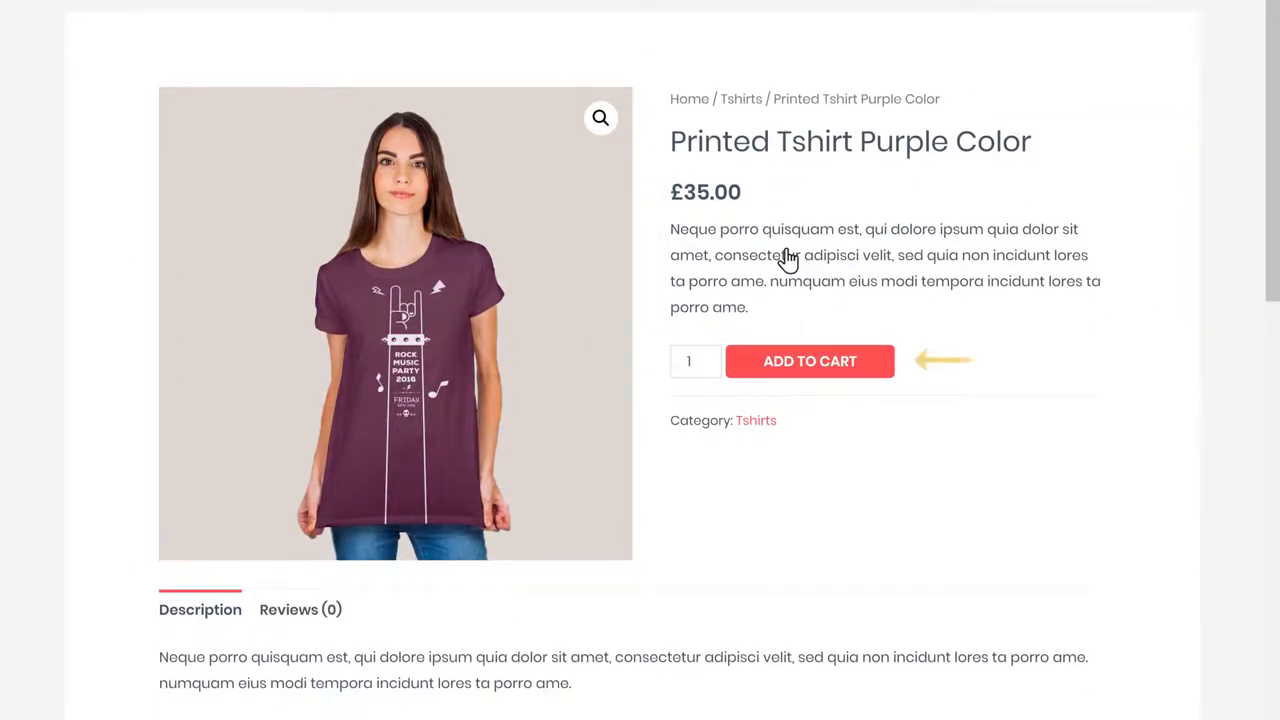
pyautogui.click(813, 372)
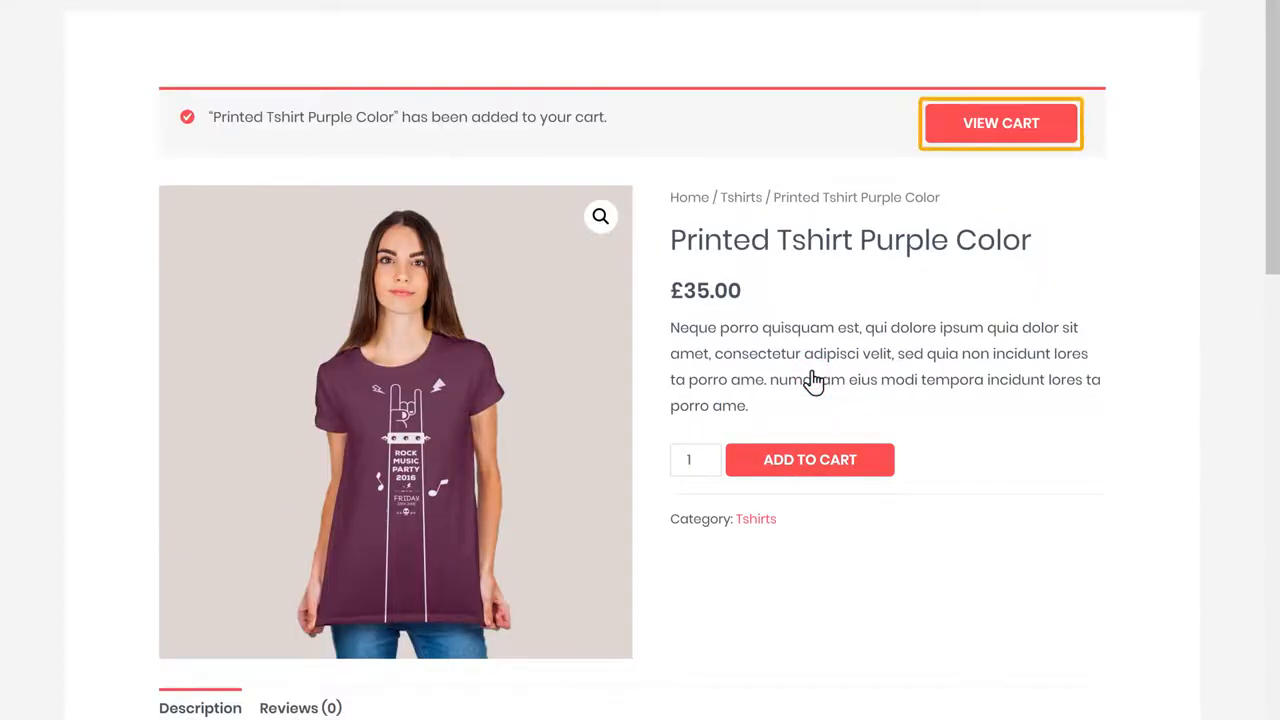
pyautogui.click(987, 145)
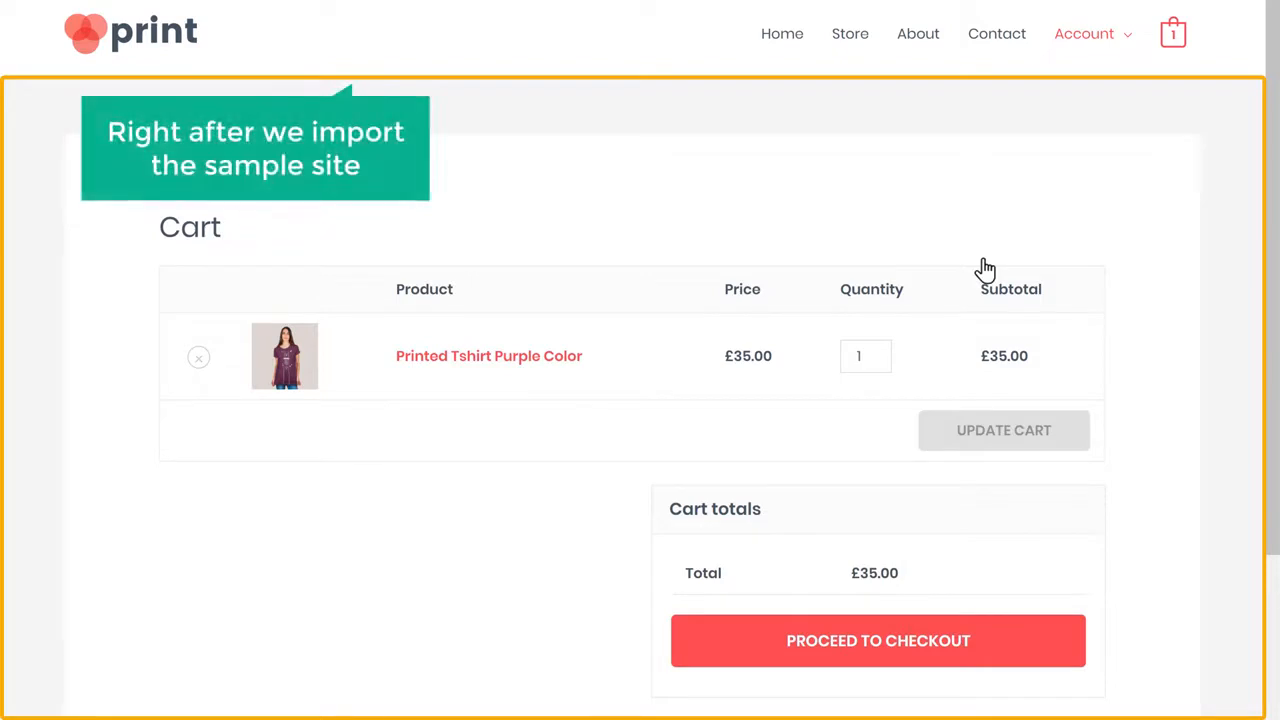
# Return to the site's home page, open the Store page and look through its products
pyautogui.click(782, 40)
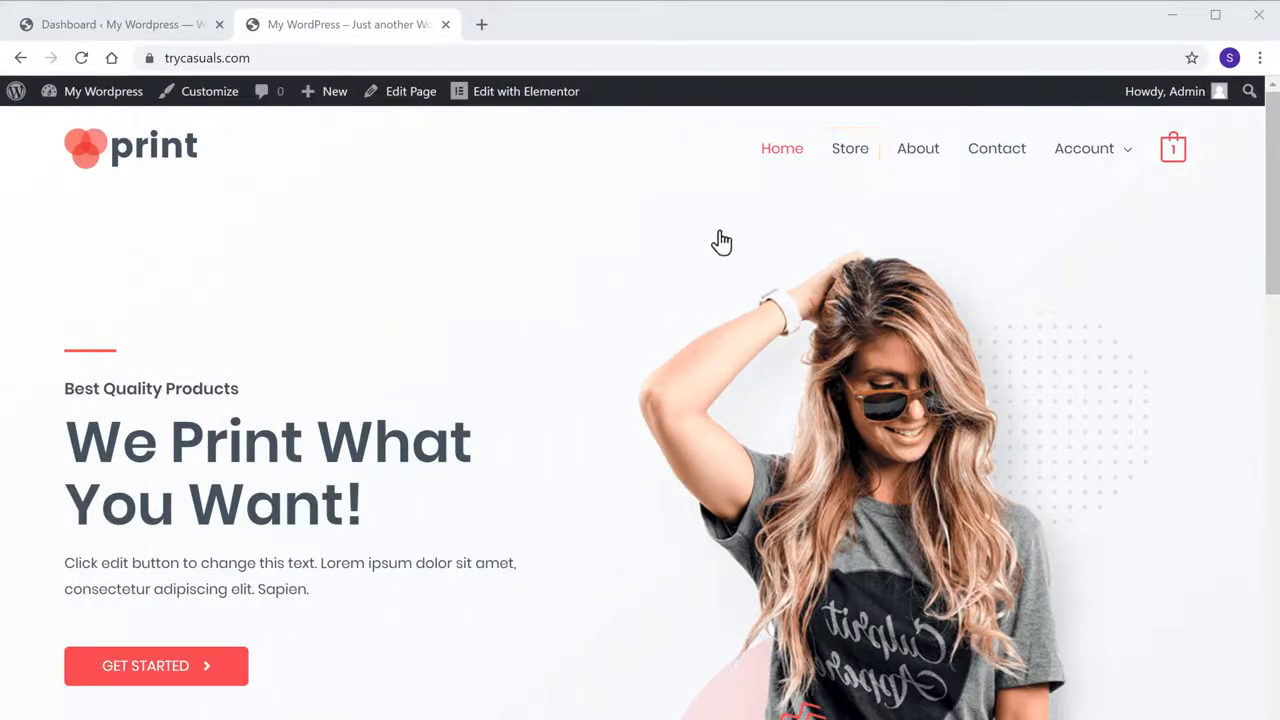
pyautogui.click(849, 160)
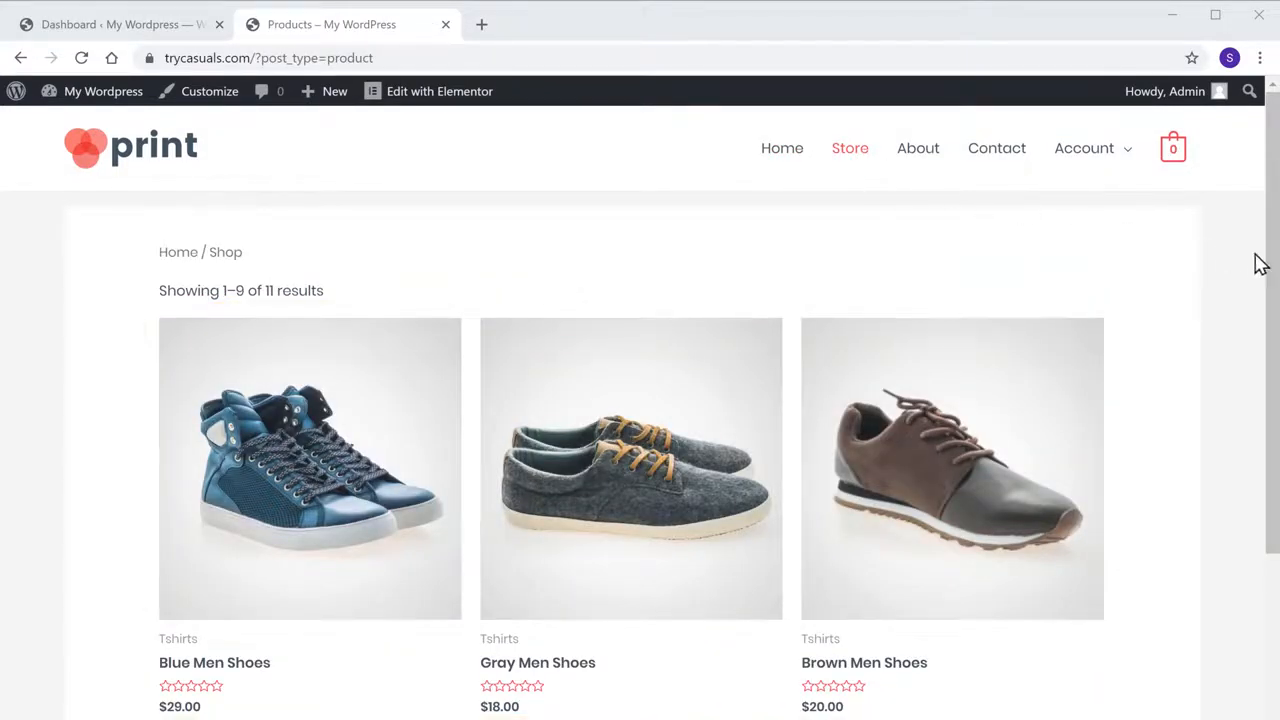
pyautogui.moveTo(1272, 265); pyautogui.dragTo(1275, 235)
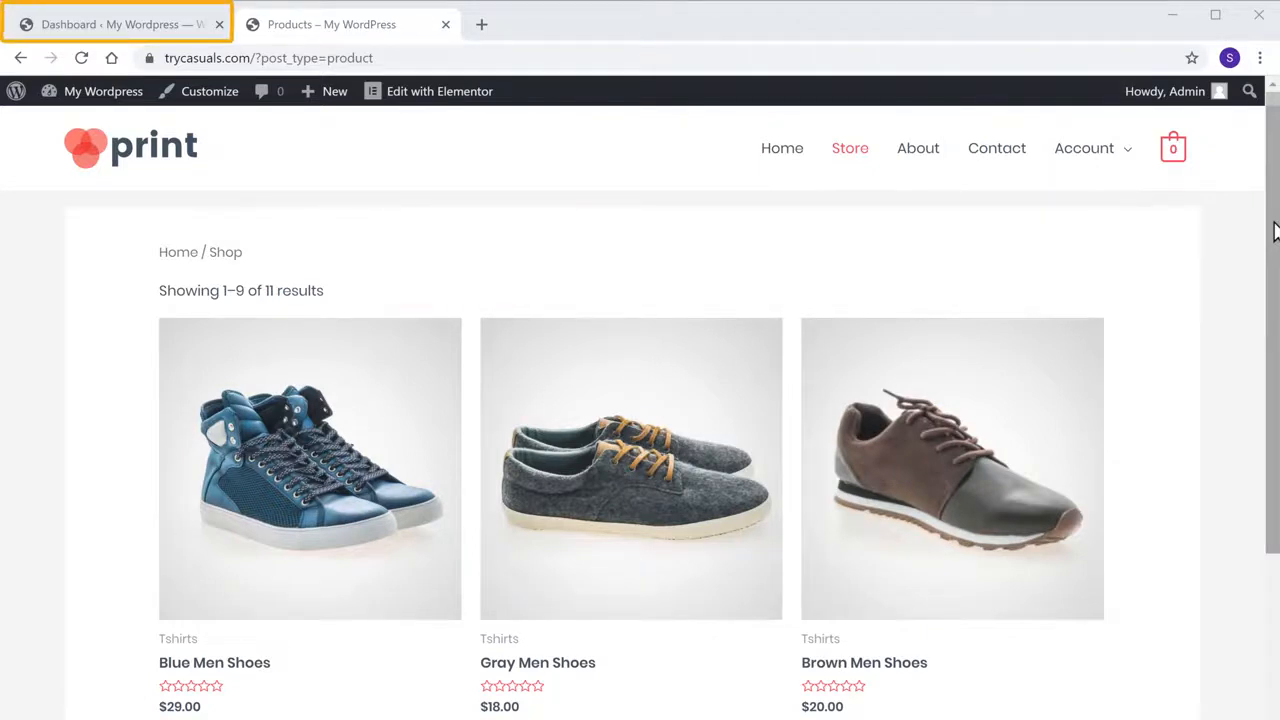
# Return to the WordPress dashboard, select all products in the product list and move them to the trash
pyautogui.click(115, 36)
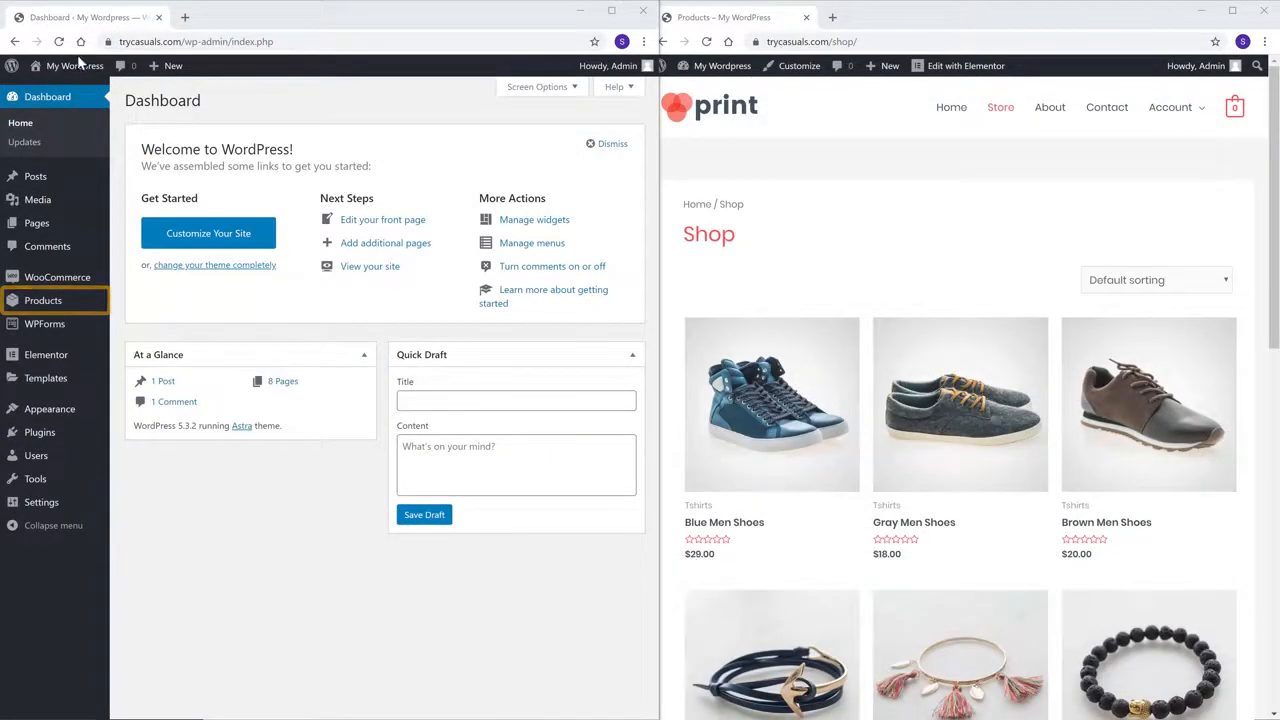
pyautogui.click(30, 310)
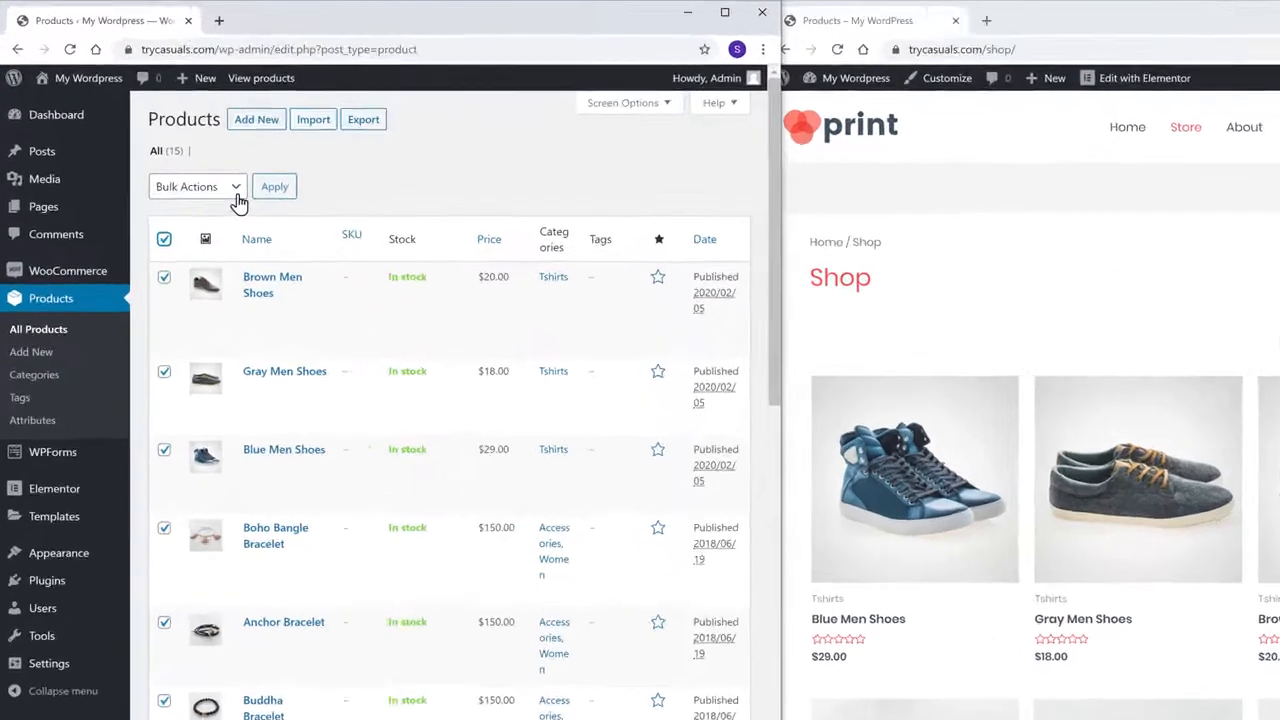
pyautogui.click(238, 199)
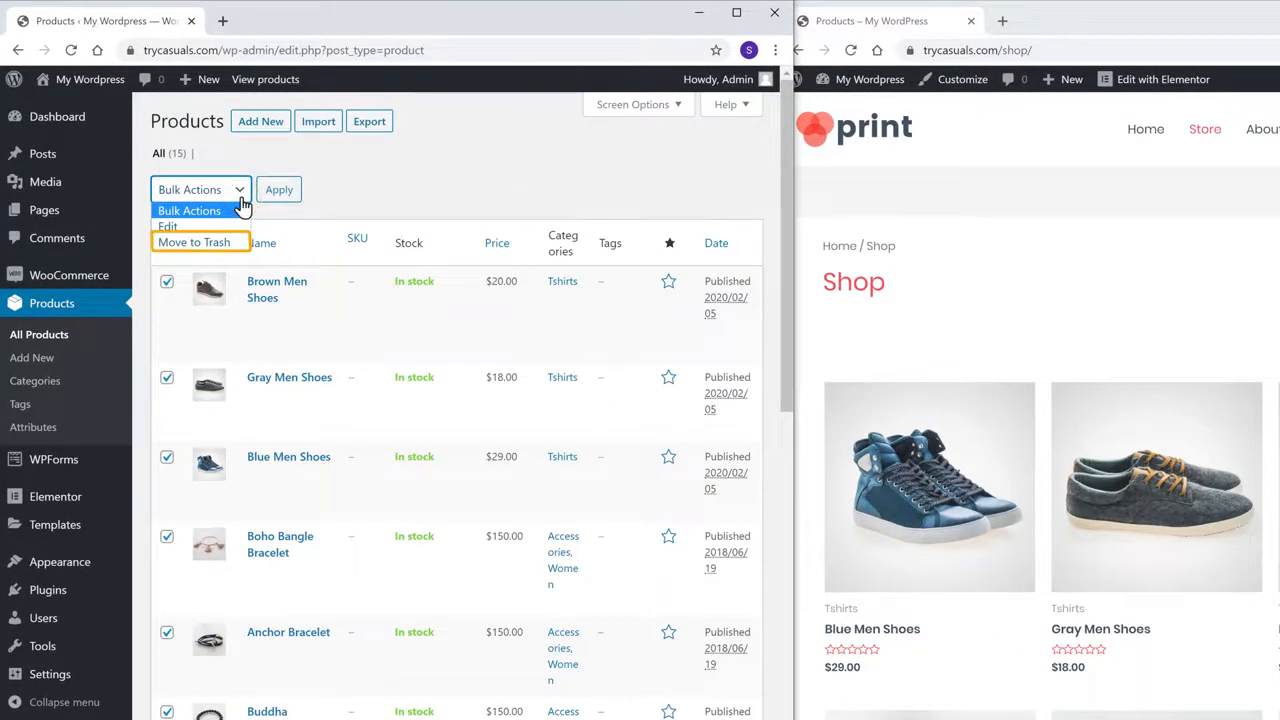
pyautogui.click(205, 244)
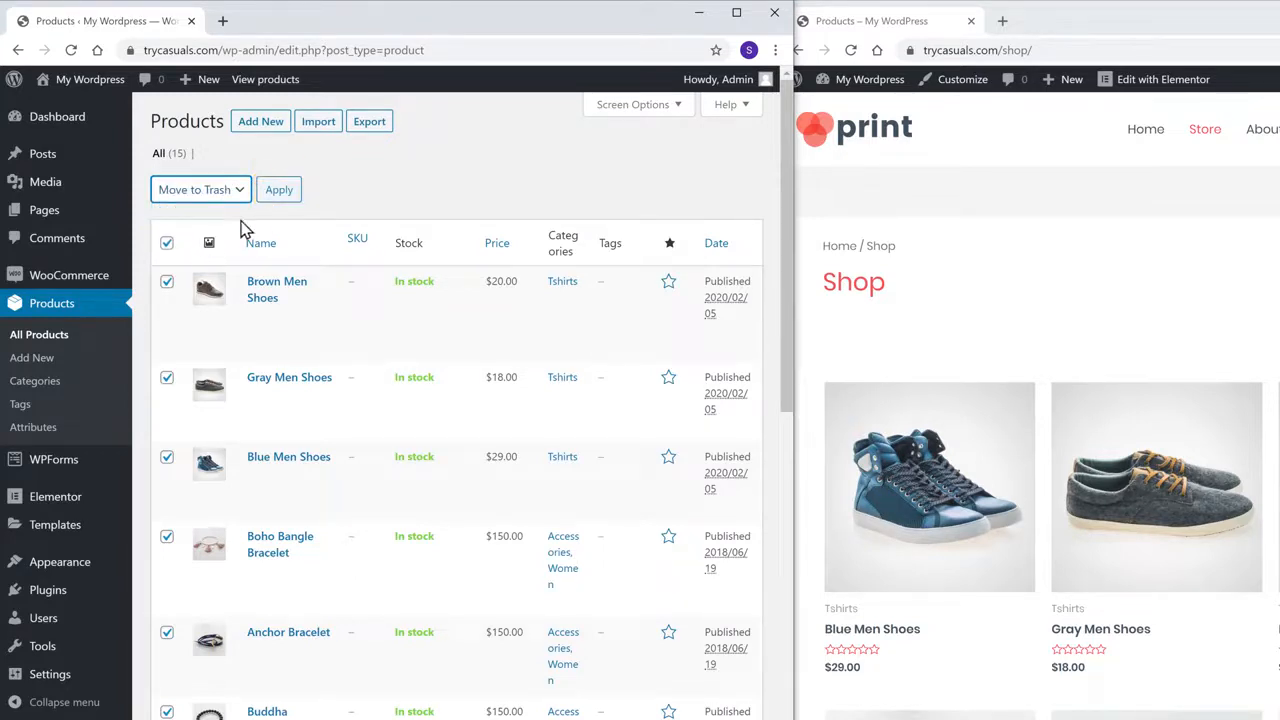
pyautogui.click(278, 198)
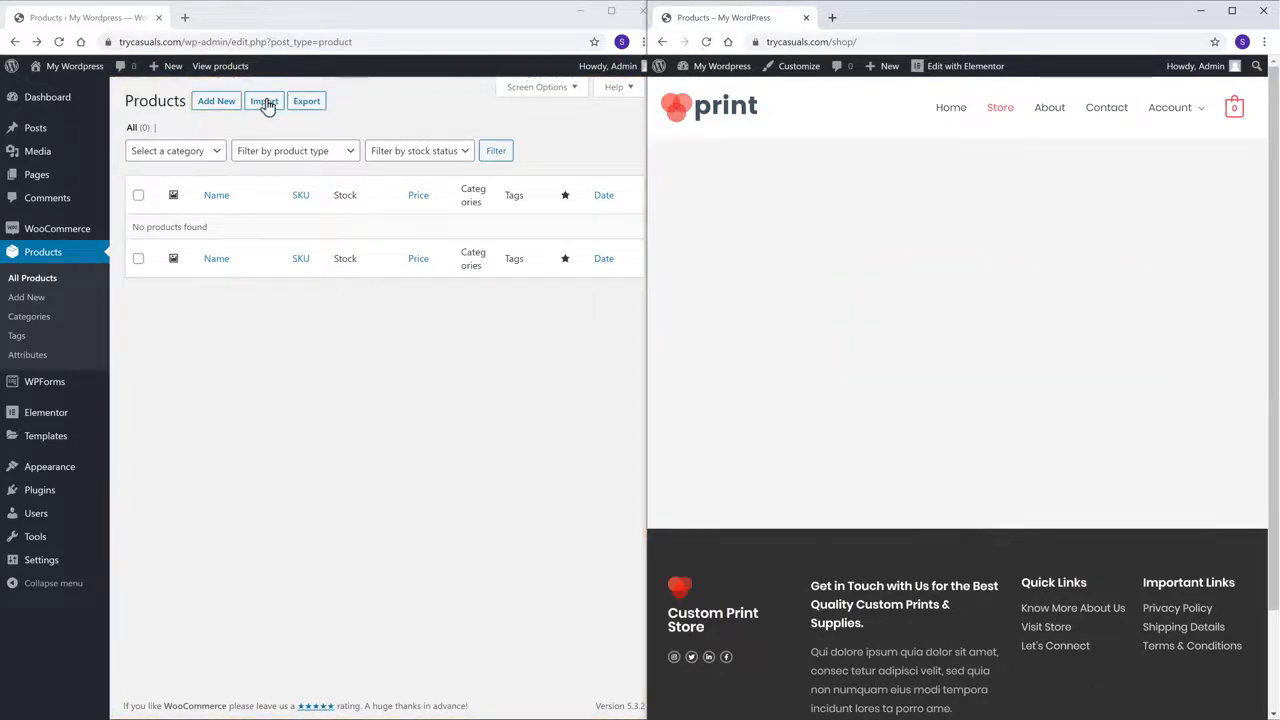
# Start a new product named T-Shirt with a regular price of £99
pyautogui.click(216, 104)
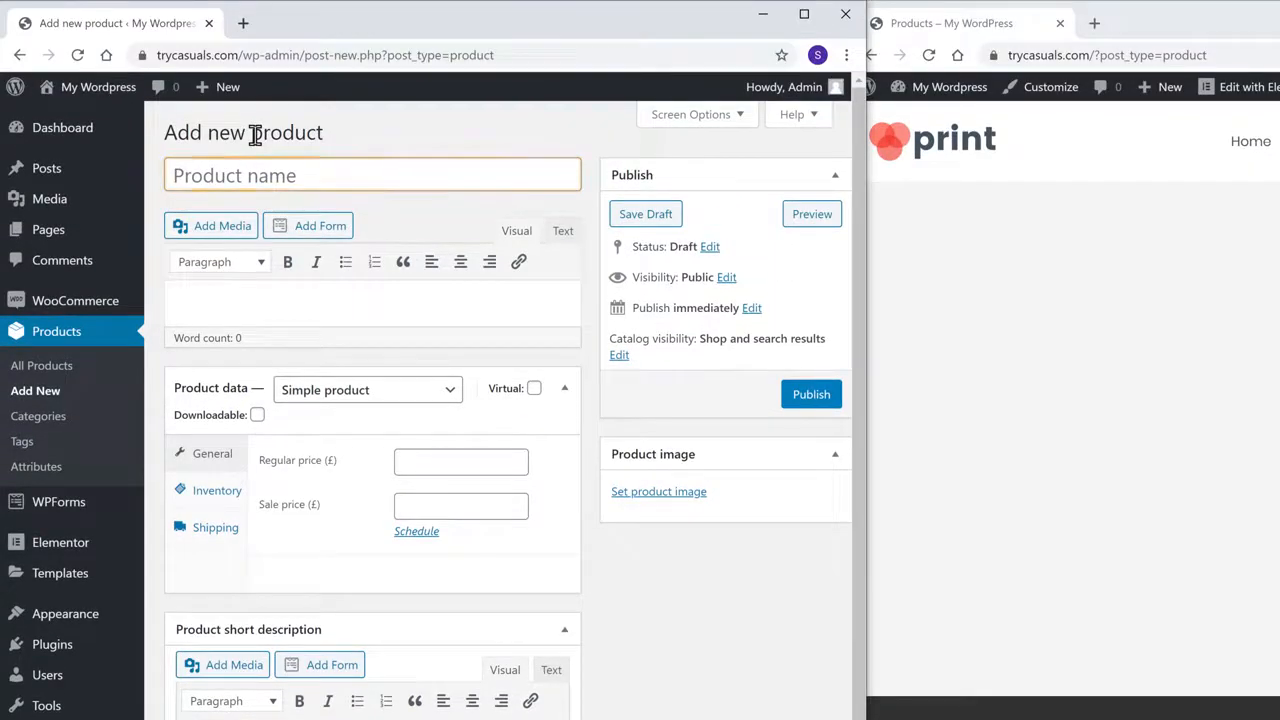
pyautogui.click(317, 176)
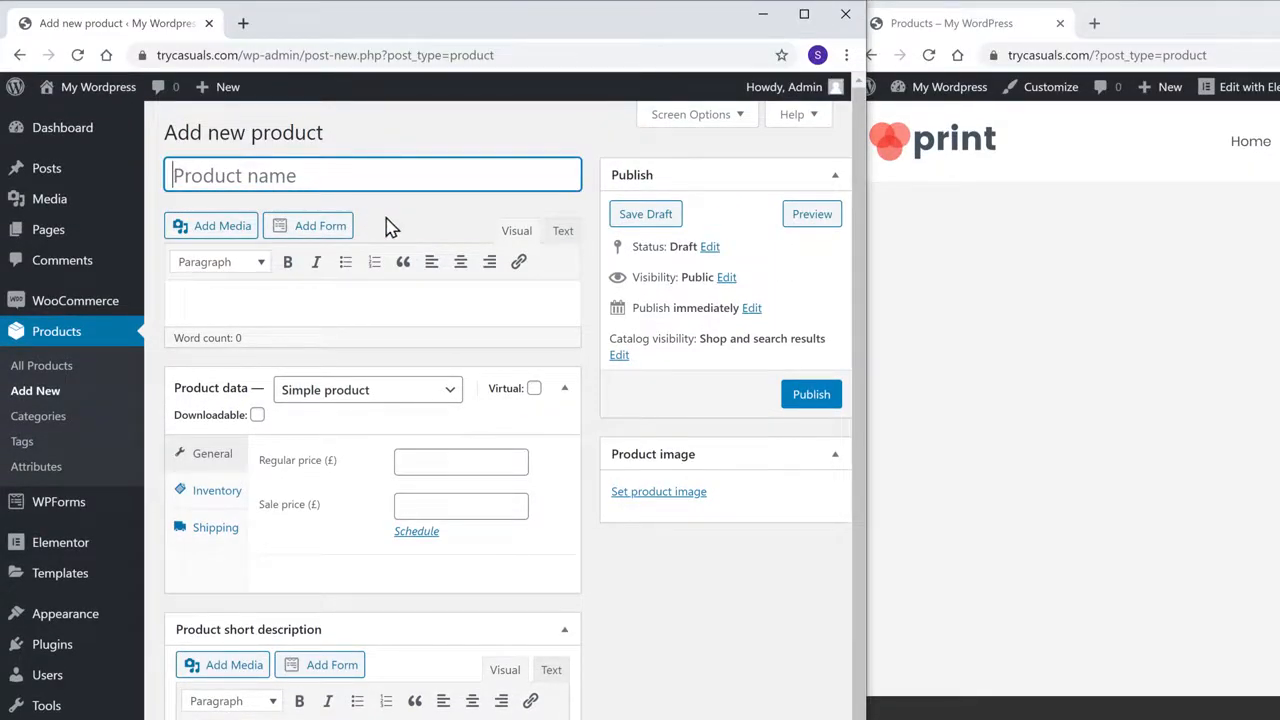
pyautogui.write('T-Shirt')
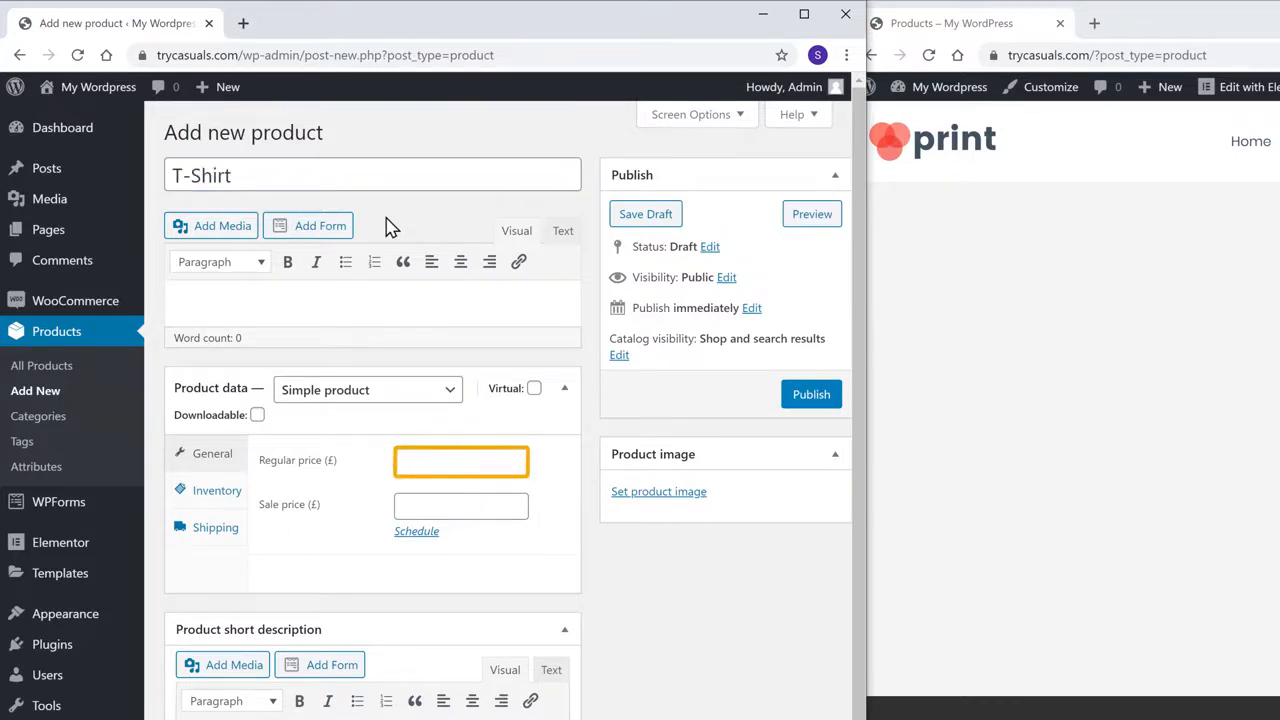
pyautogui.click(420, 460)
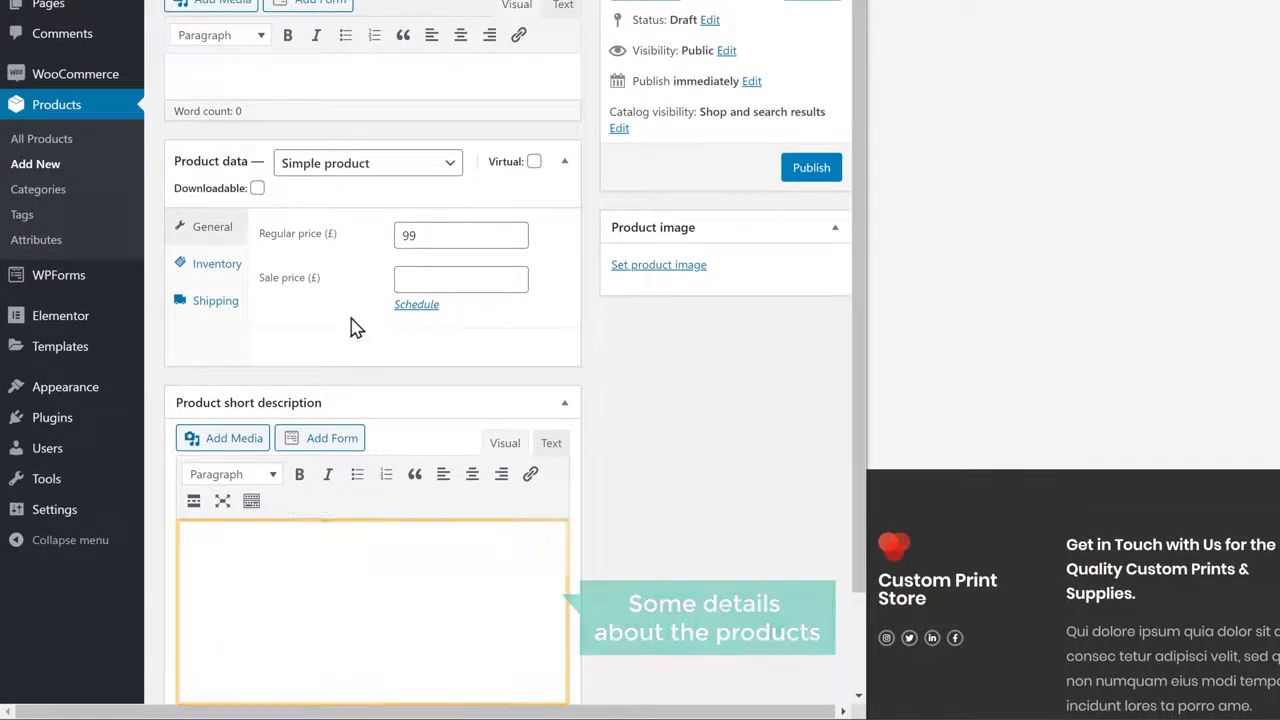
# Enter a short description beginning "This super nice t-shirt is made of 100% cotton" and upload T-shirt Image as the product image
pyautogui.click(297, 545)
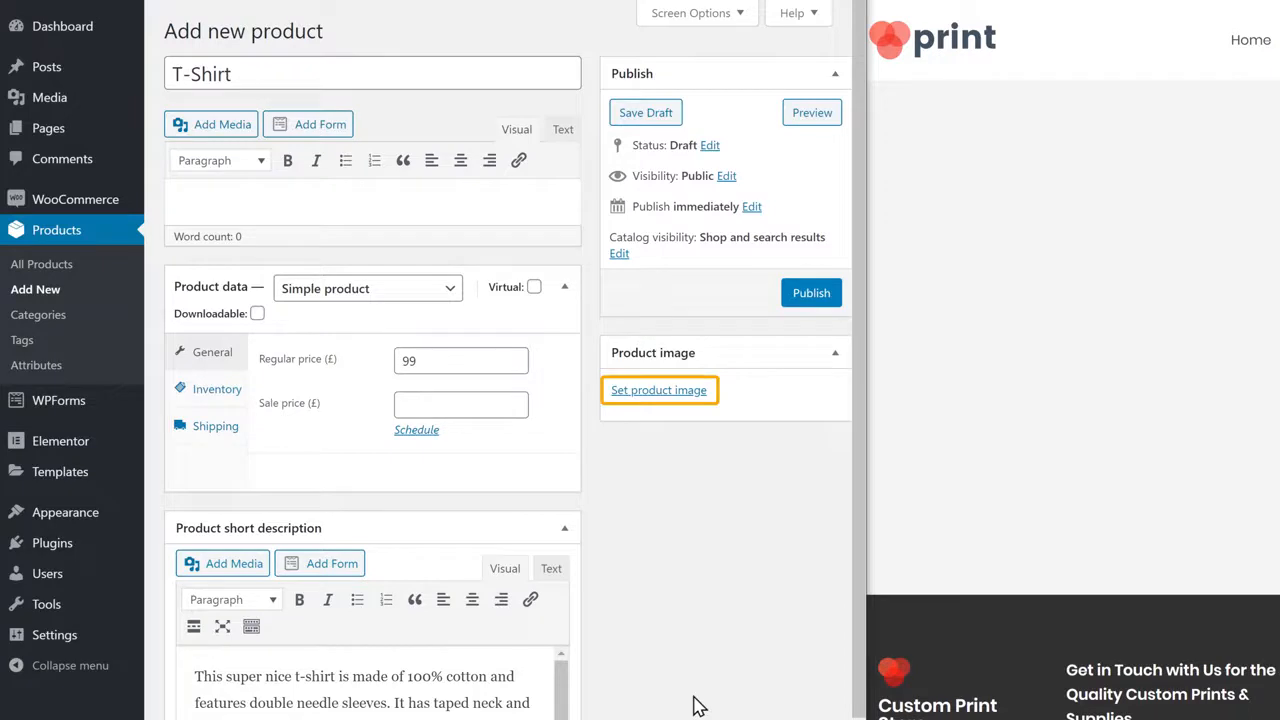
pyautogui.click(651, 398)
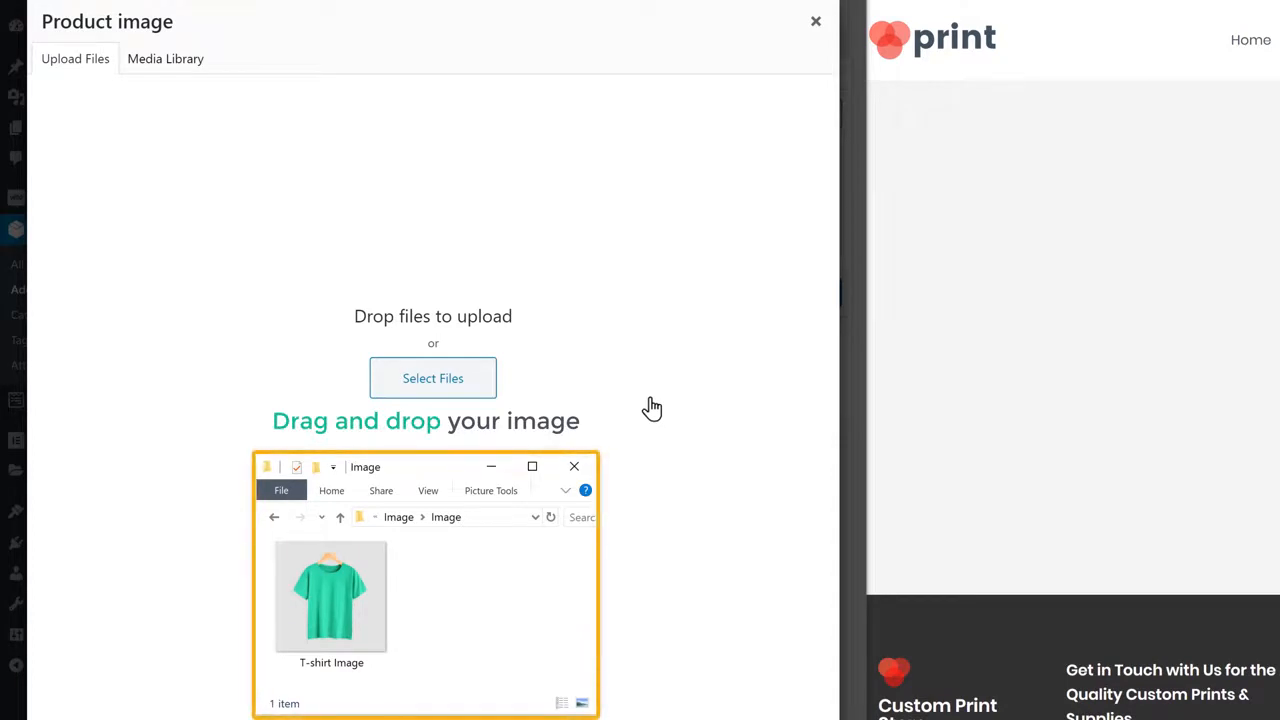
pyautogui.moveTo(332, 598); pyautogui.dragTo(434, 363)
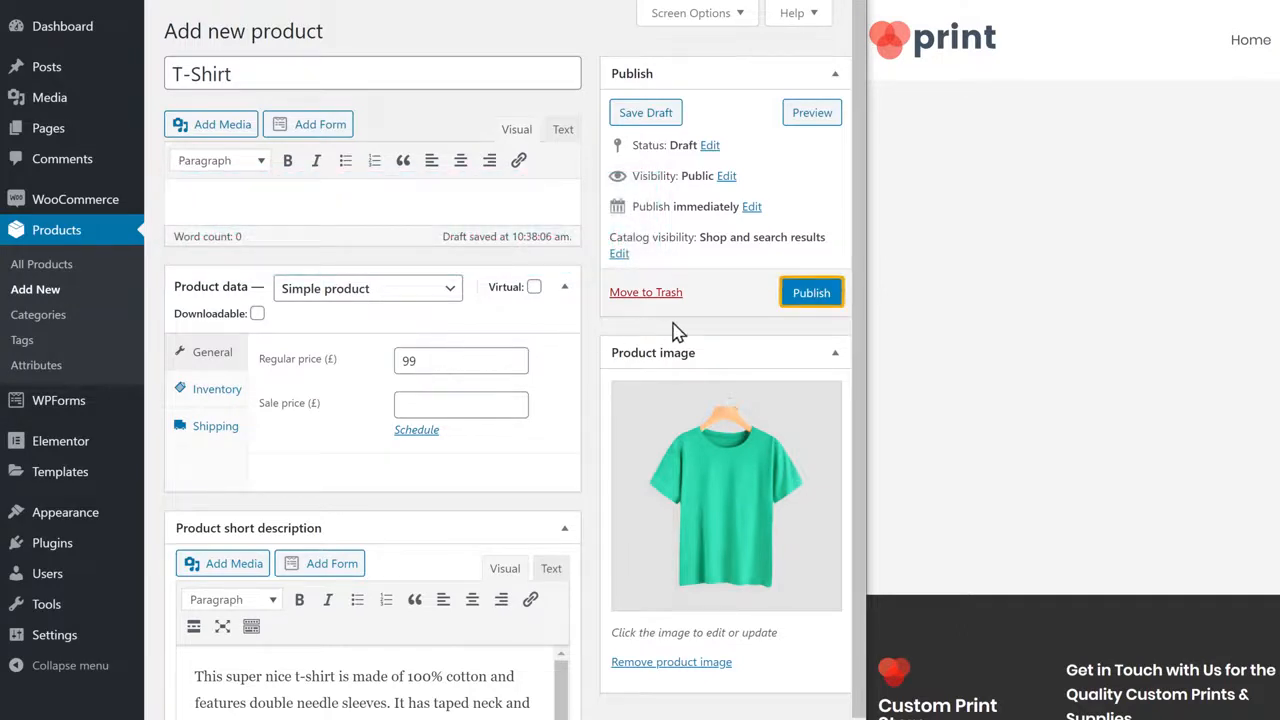
# Publish the T-Shirt product and open its product page from the site's Store page
pyautogui.click(810, 294)
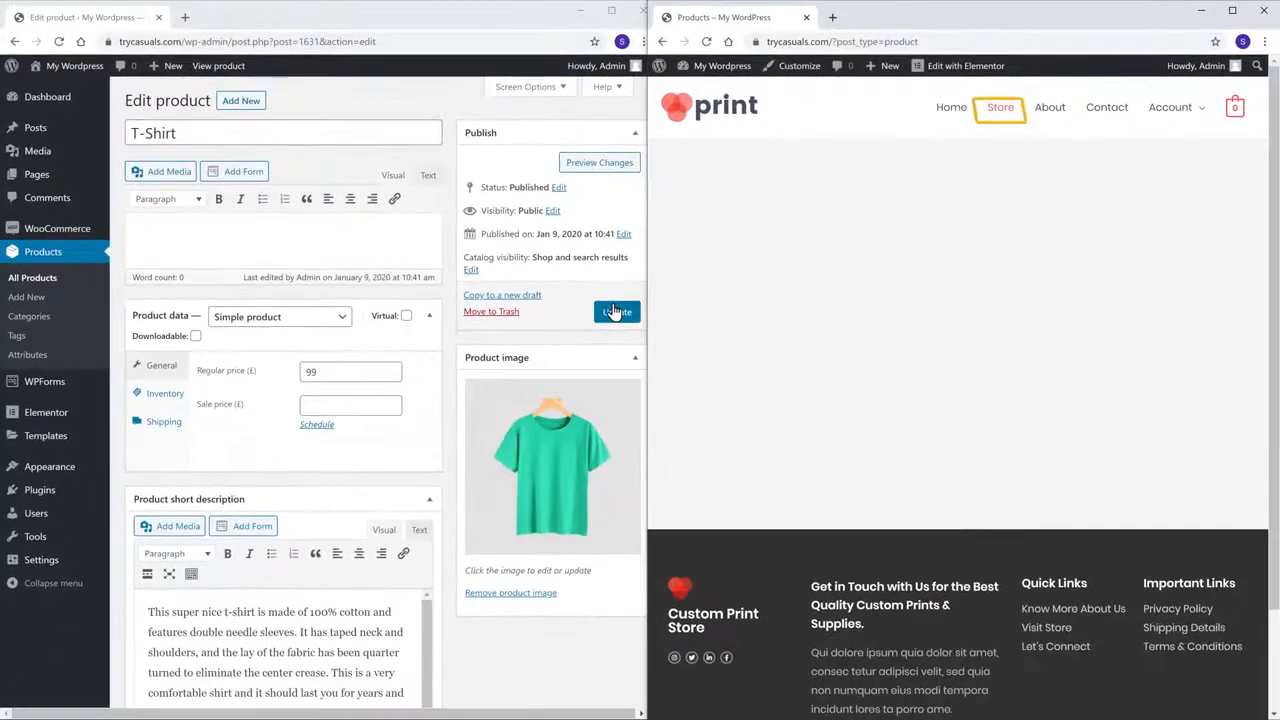
pyautogui.click(998, 115)
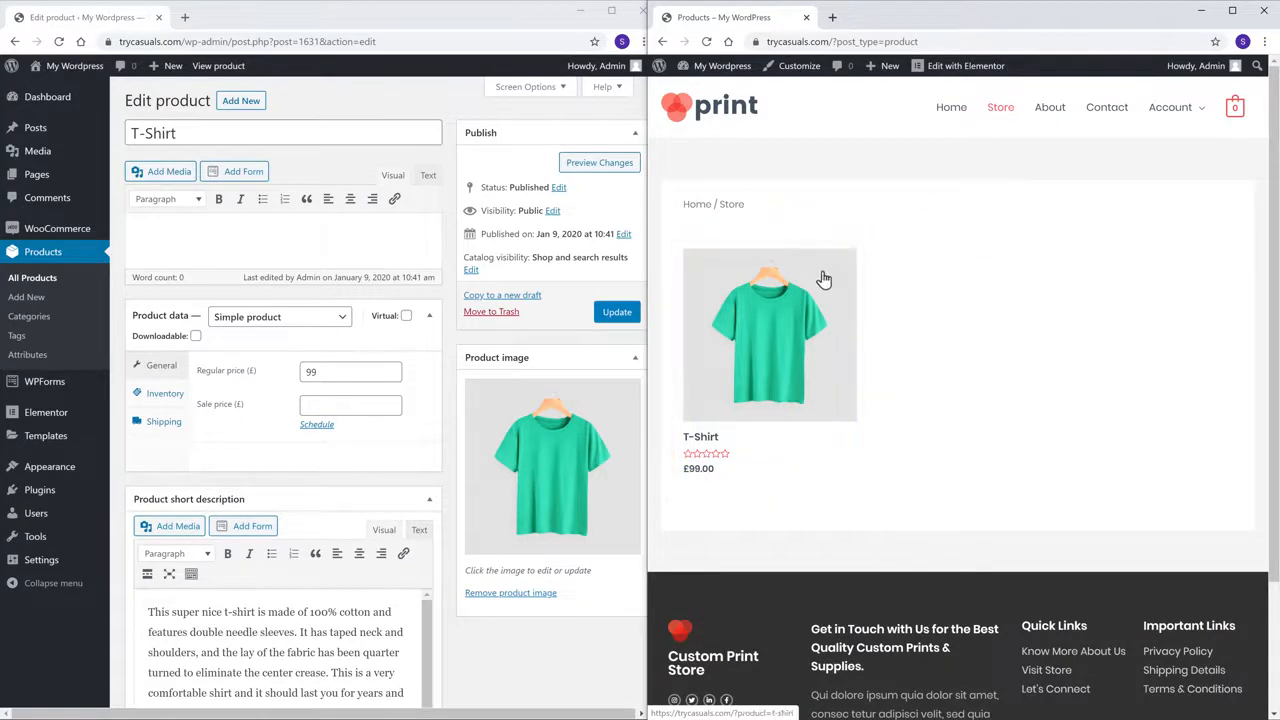
pyautogui.click(768, 340)
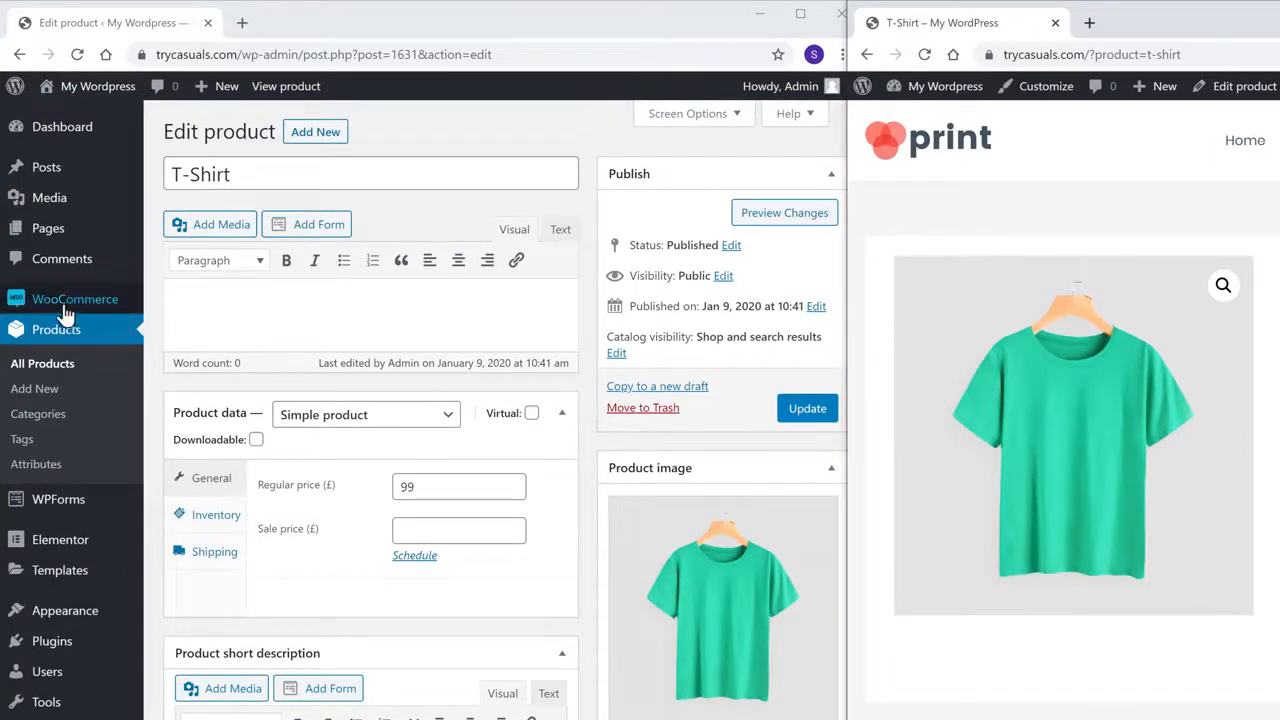
# Set the WooCommerce store currency to United States (US) dollar ($) and save the settings
pyautogui.moveTo(52, 312)
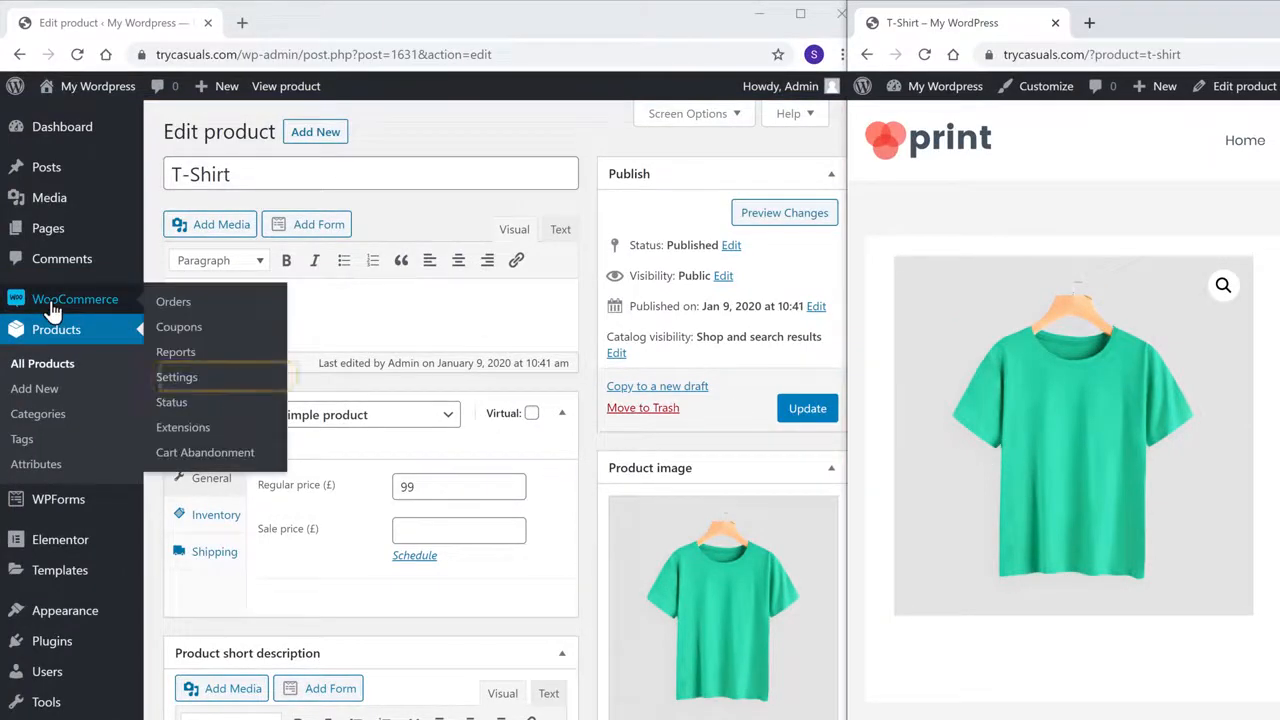
pyautogui.click(176, 384)
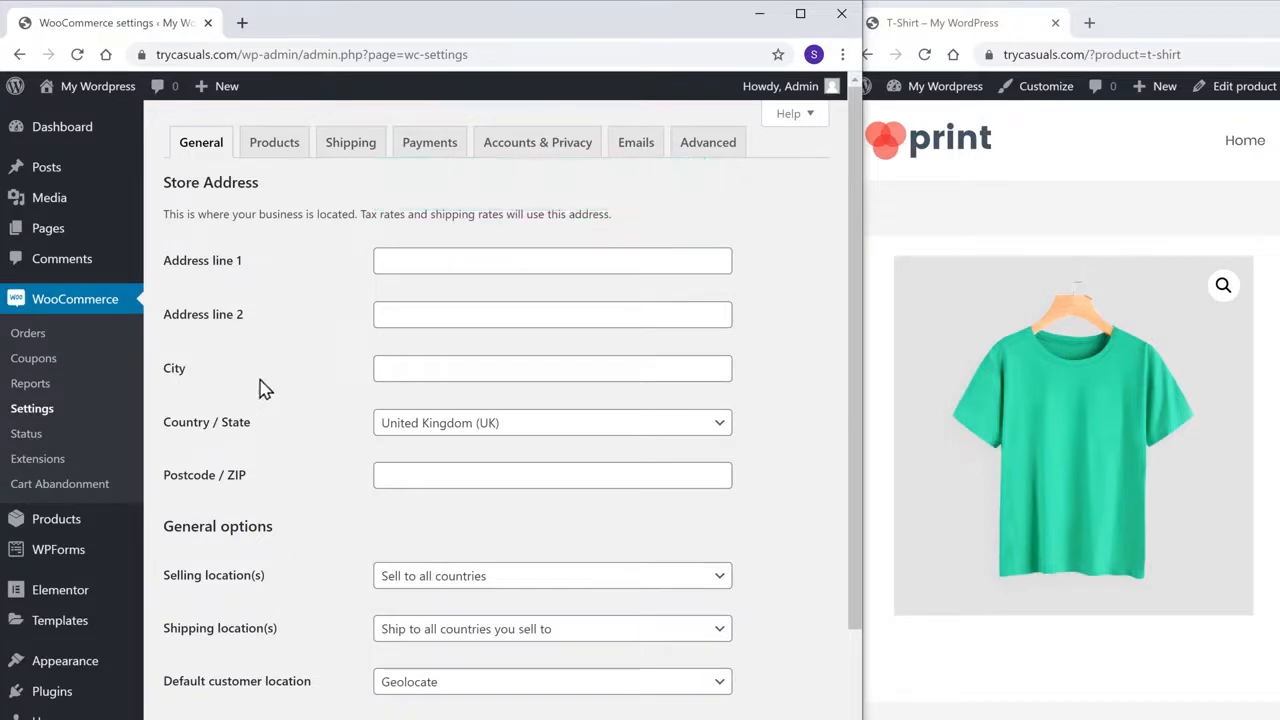
pyautogui.moveTo(857, 366); pyautogui.dragTo(848, 568)
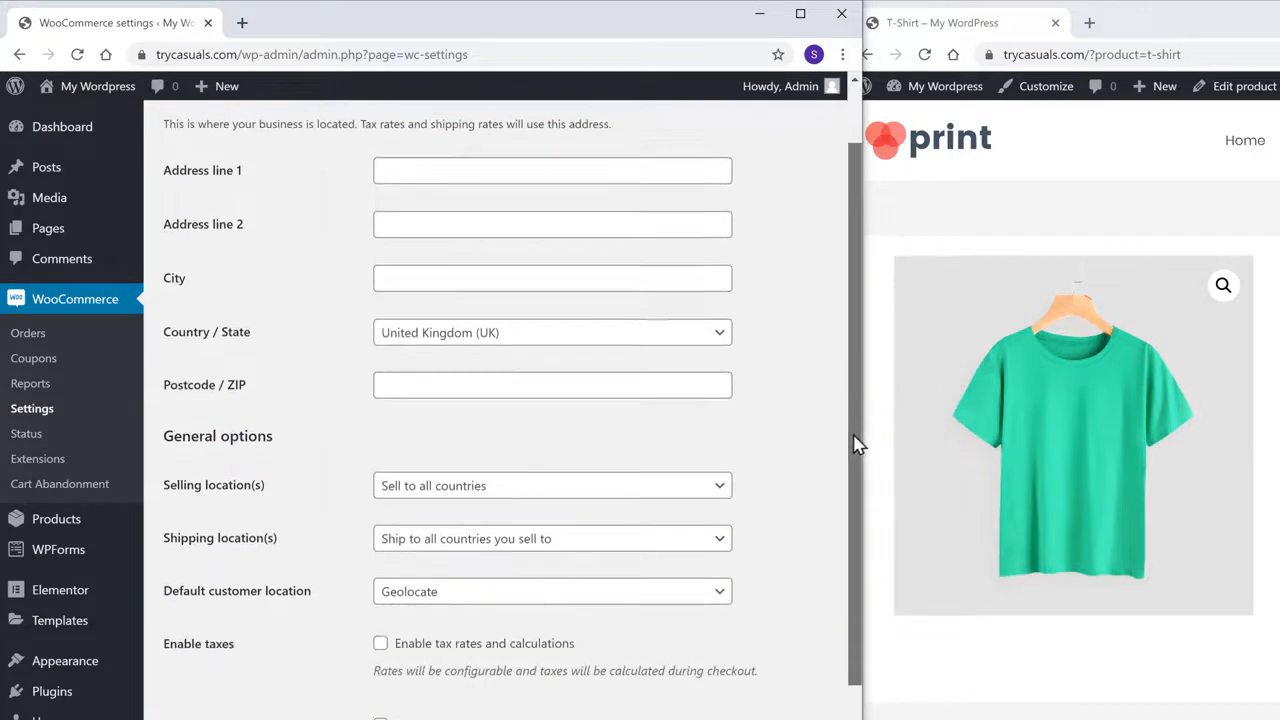
pyautogui.moveTo(848, 494); pyautogui.dragTo(851, 615)
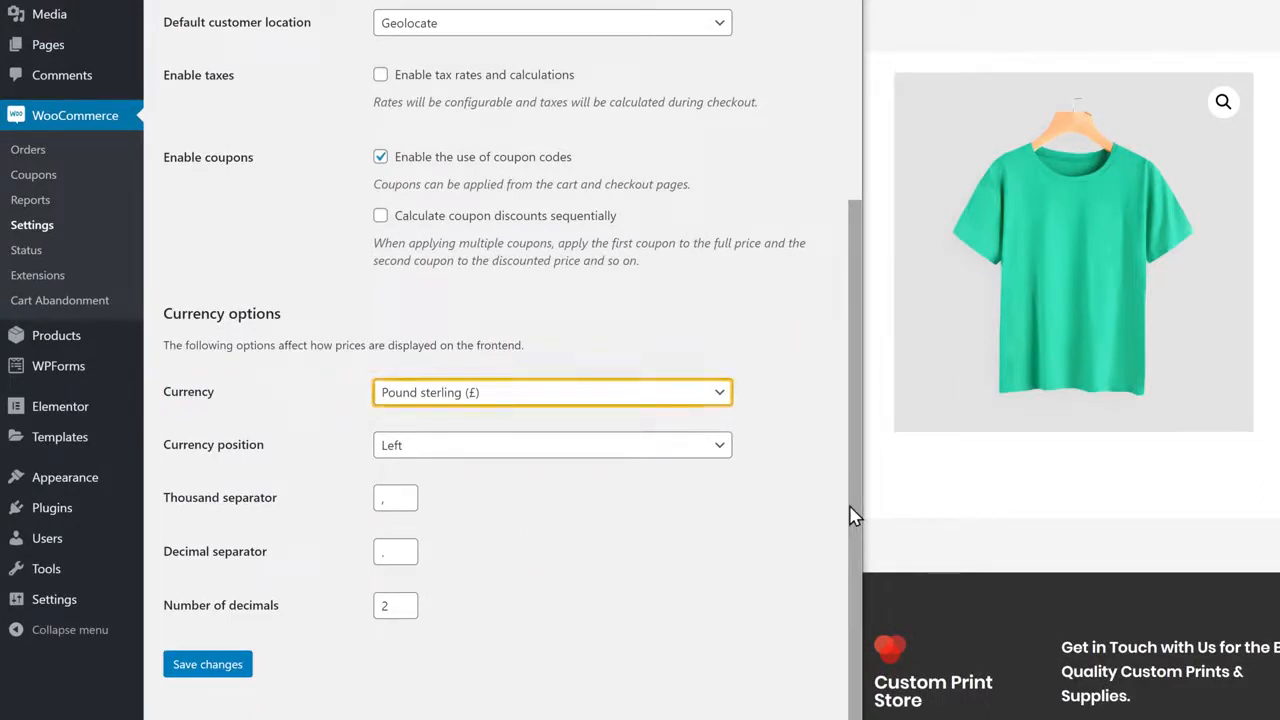
pyautogui.click(720, 405)
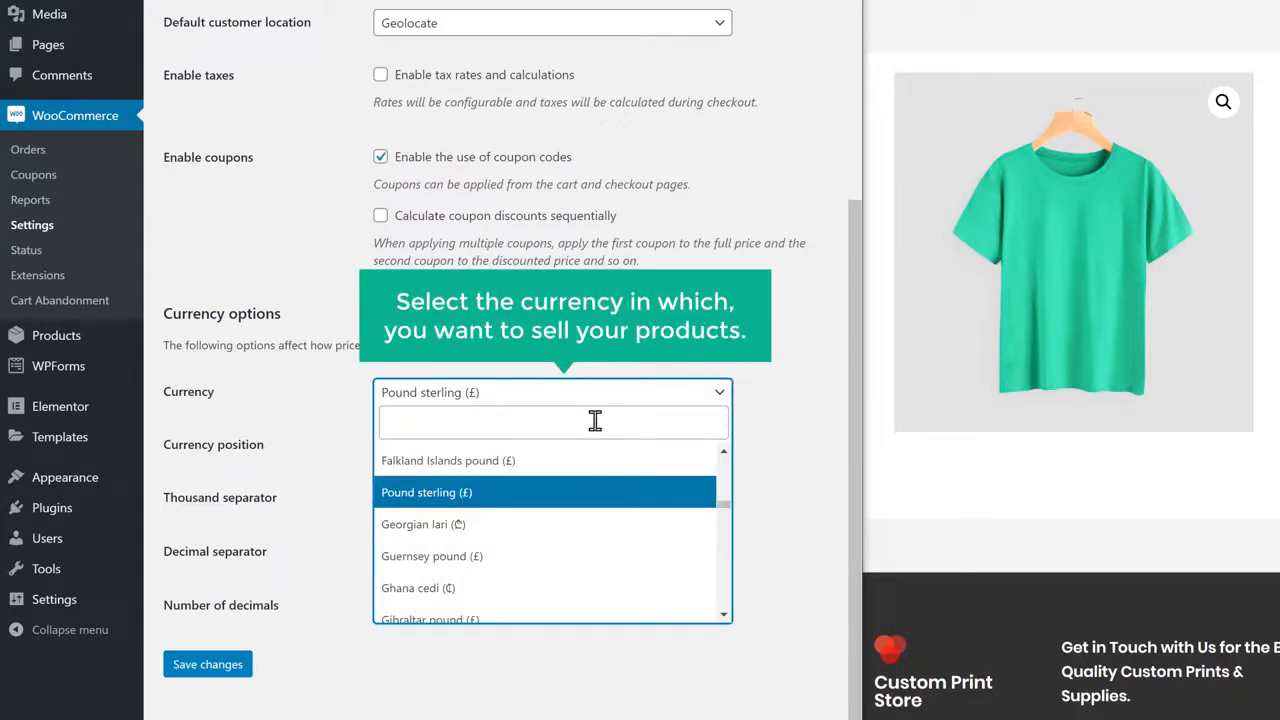
pyautogui.write('United States')
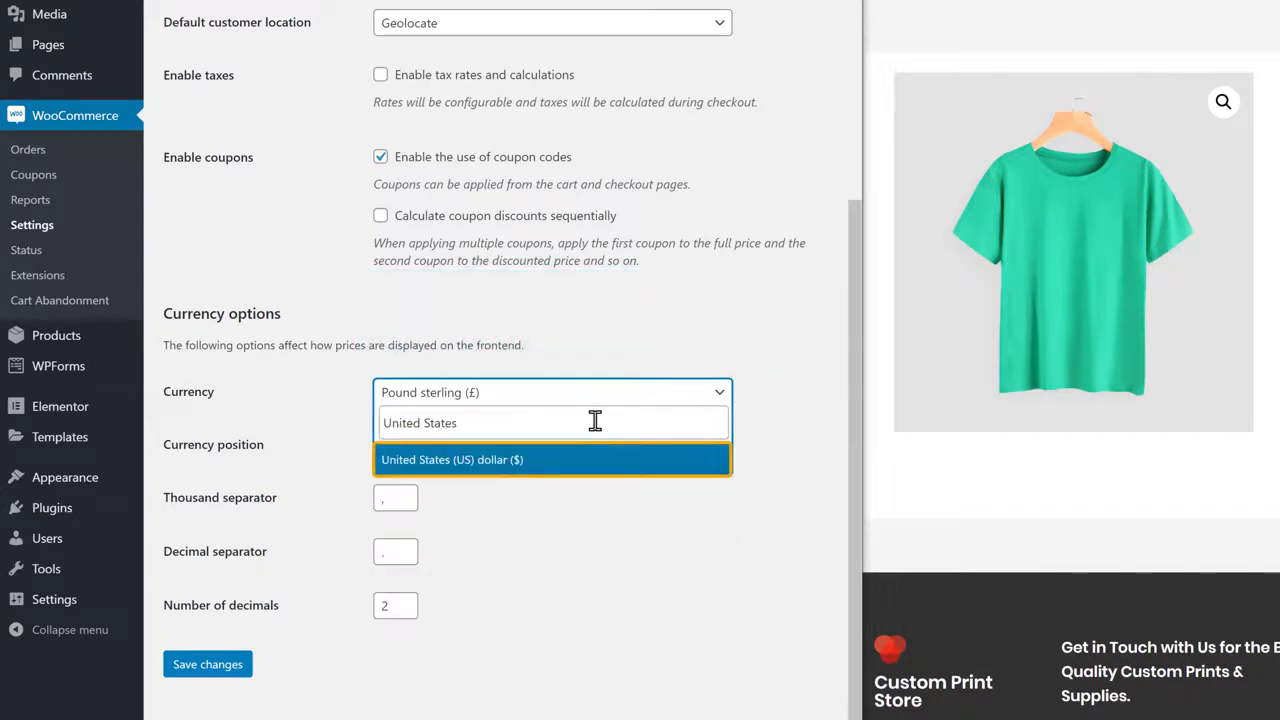
pyautogui.click(563, 463)
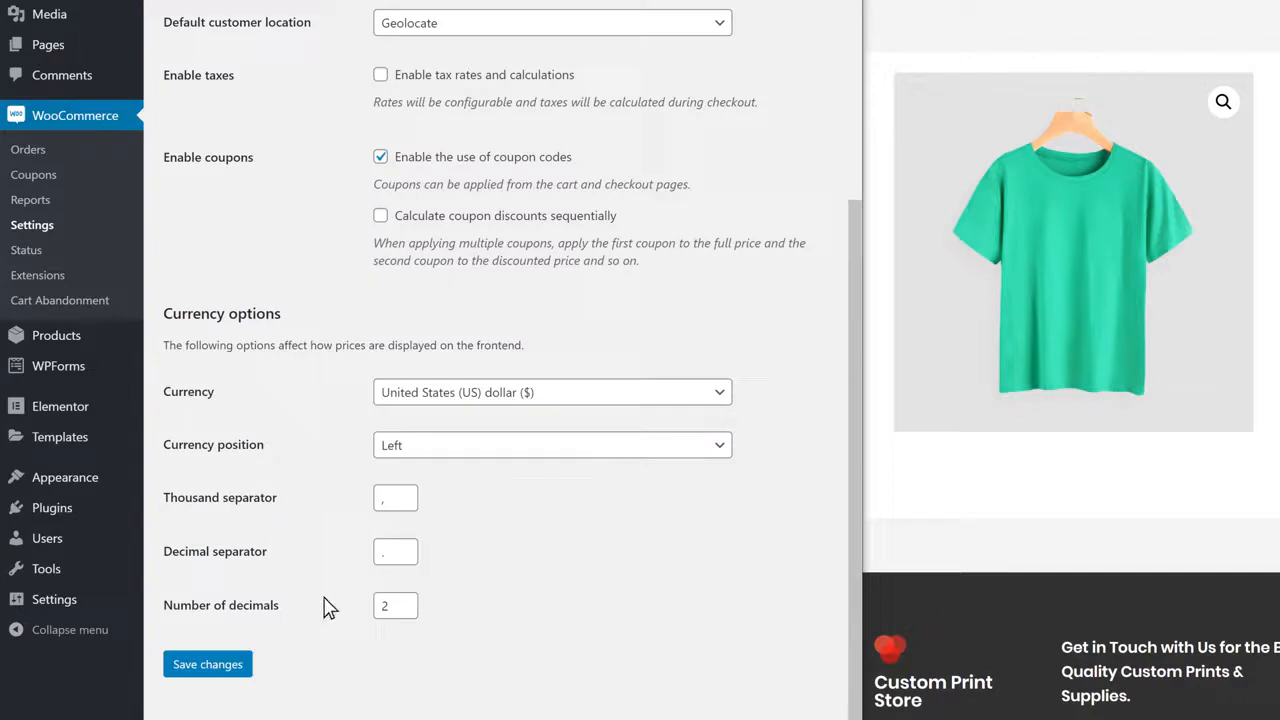
pyautogui.click(181, 668)
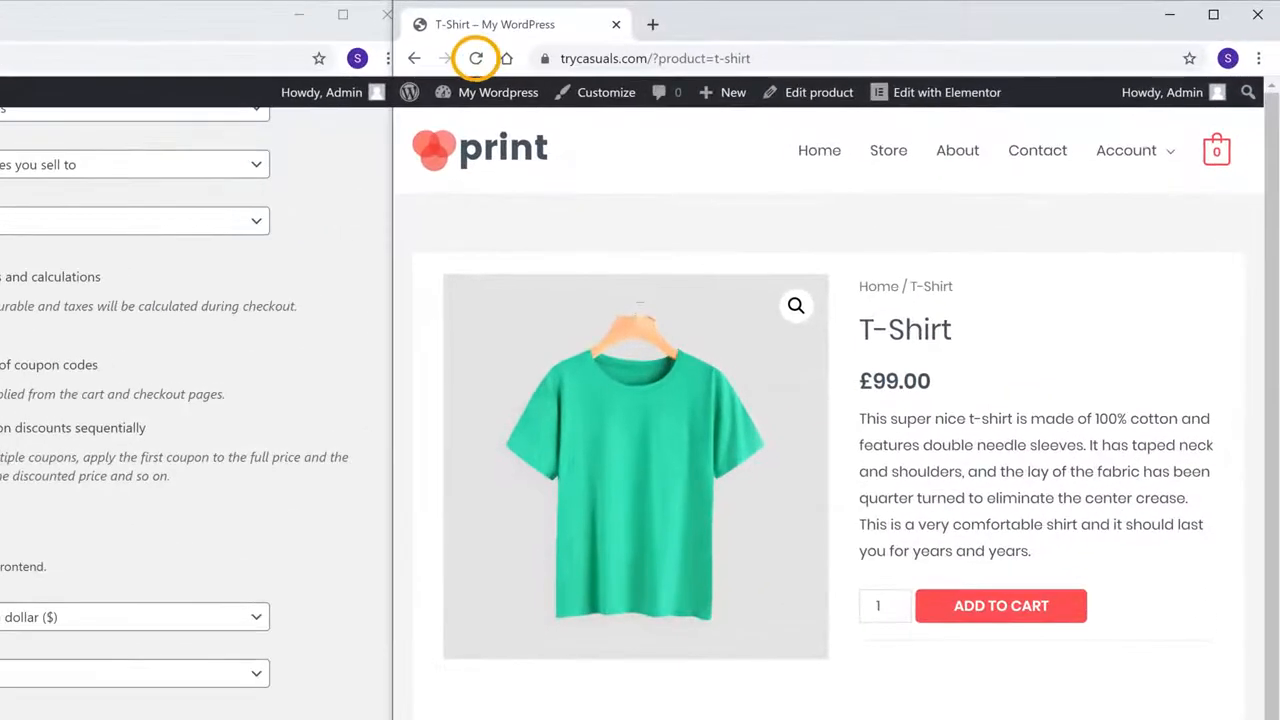
# Reload the T-Shirt product page, add one T-Shirt to the cart and proceed to checkout
pyautogui.click(476, 58)
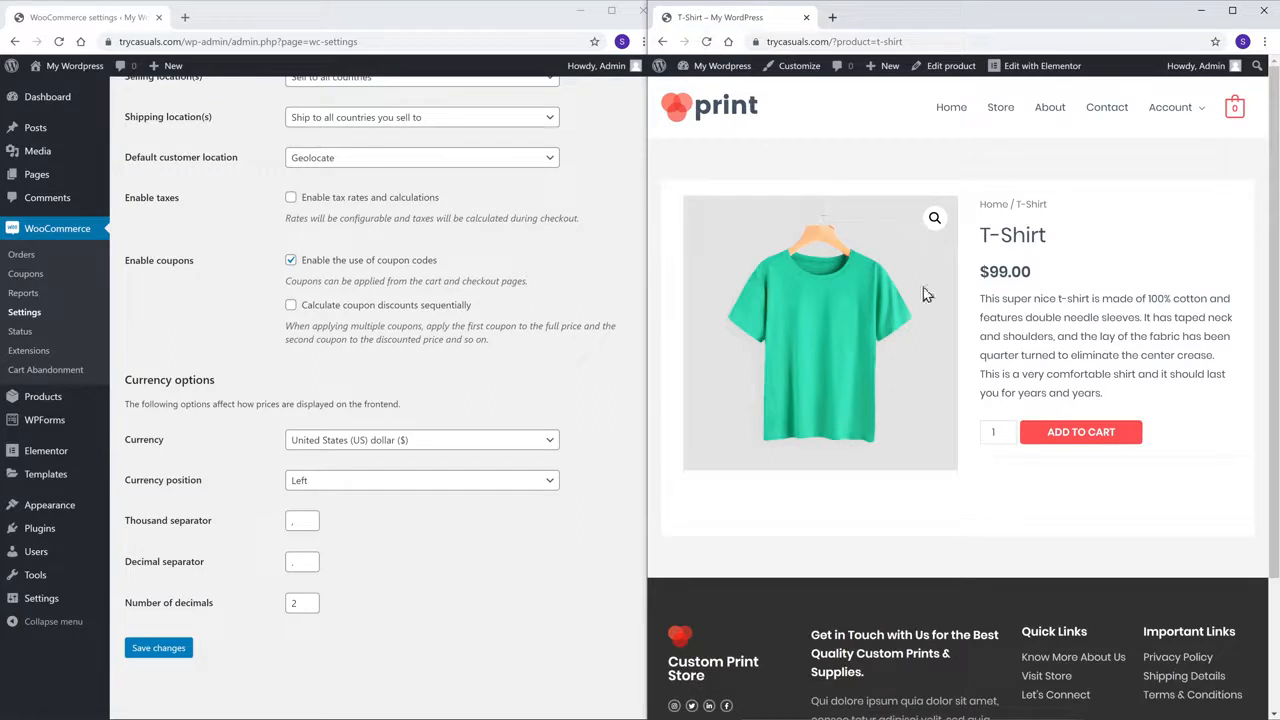
pyautogui.click(1055, 440)
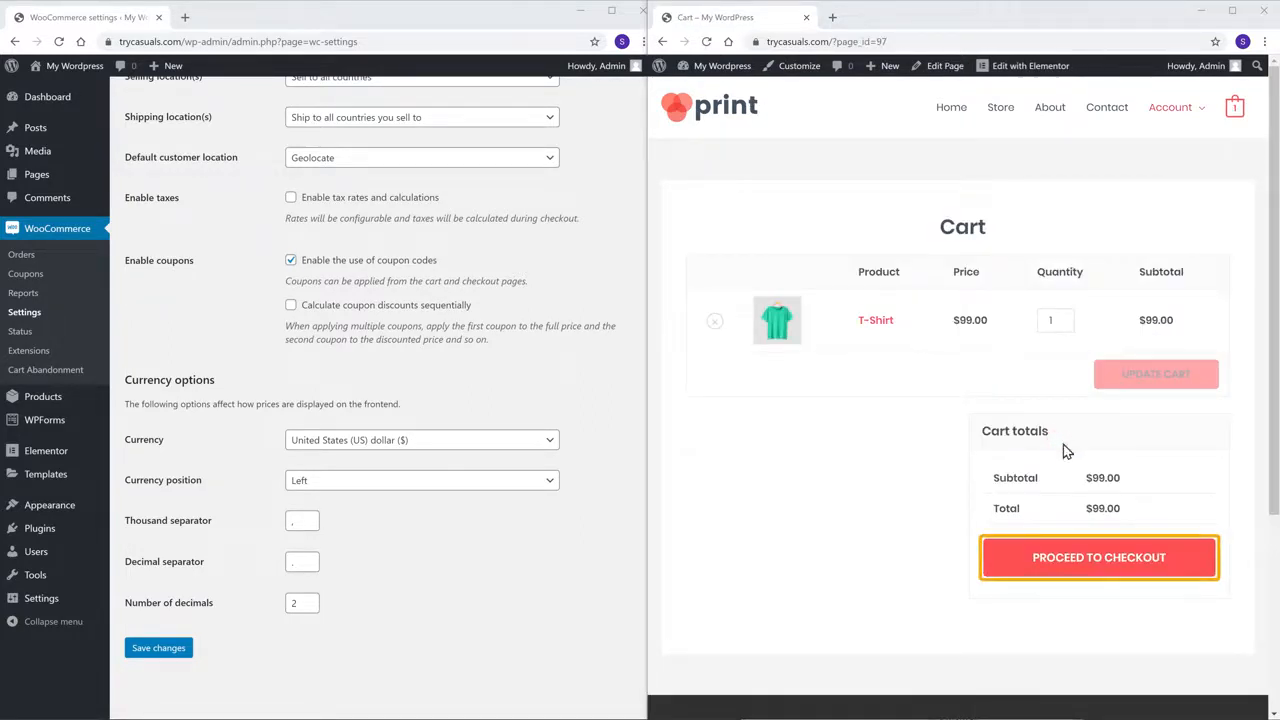
pyautogui.click(1093, 568)
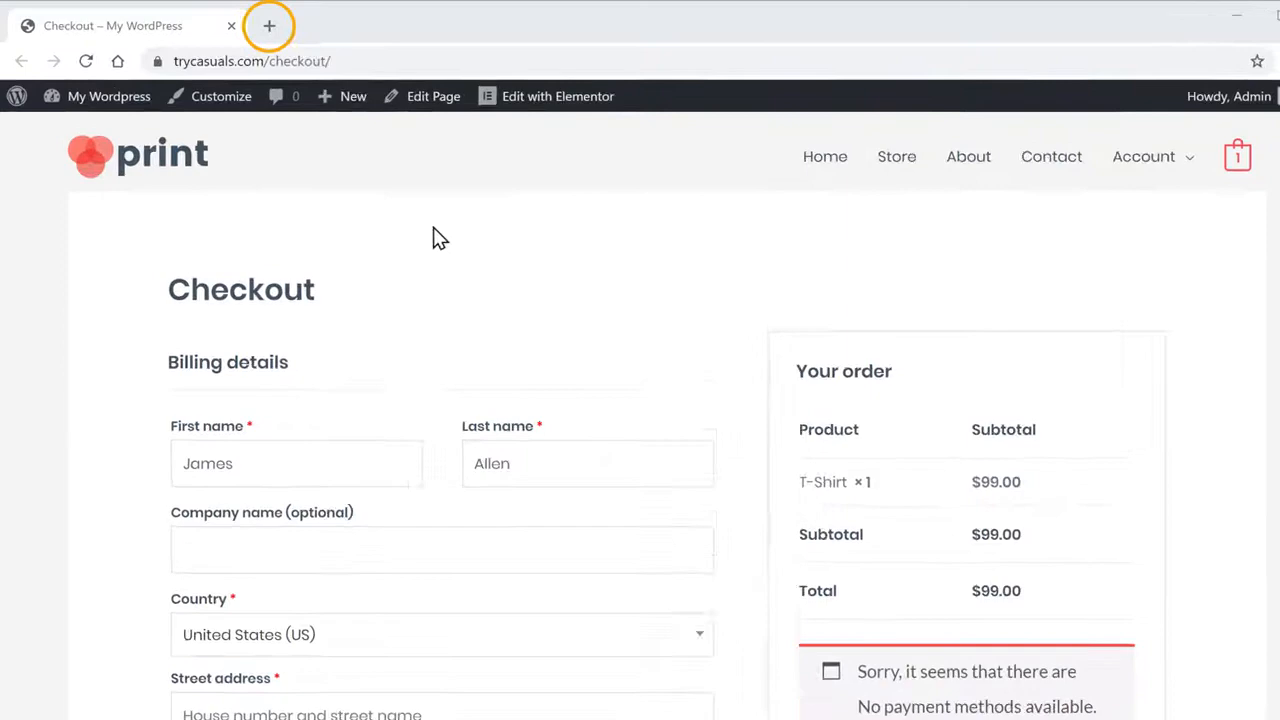
# Open stripe.com in a new browser tab and go to the account registration form
pyautogui.click(269, 25)
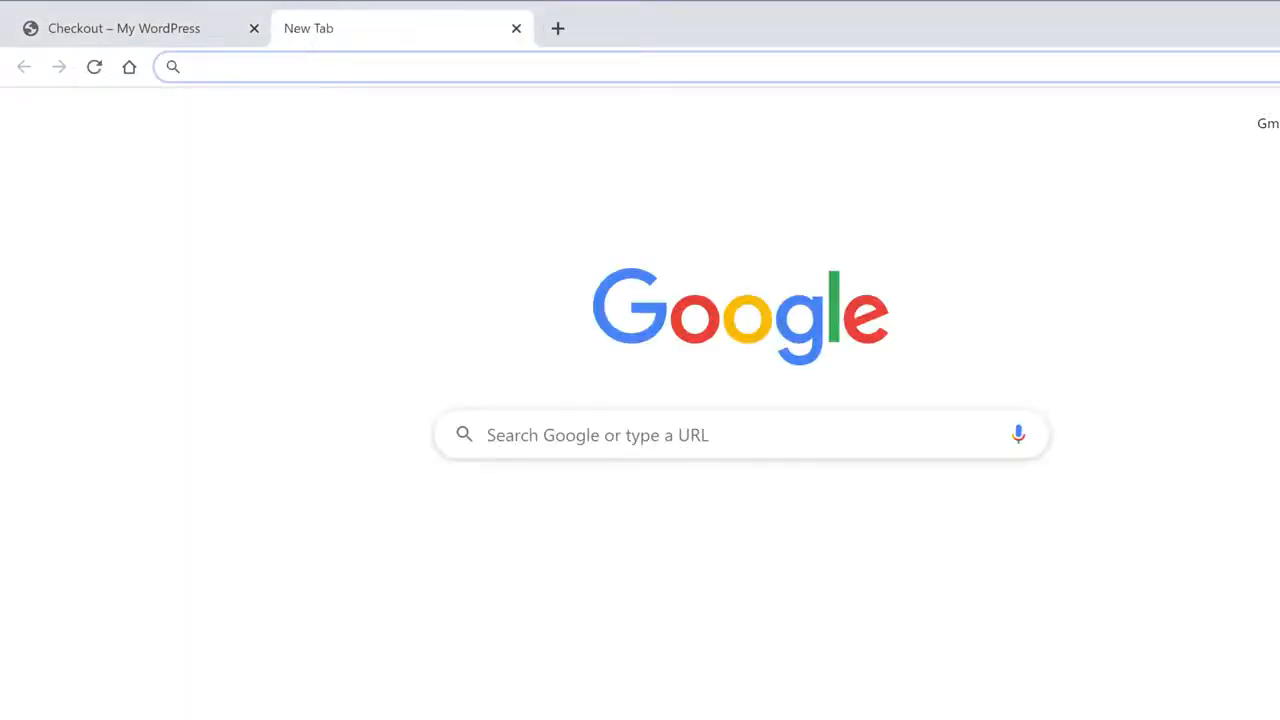
pyautogui.write('stripe.com')
pyautogui.press('Return')
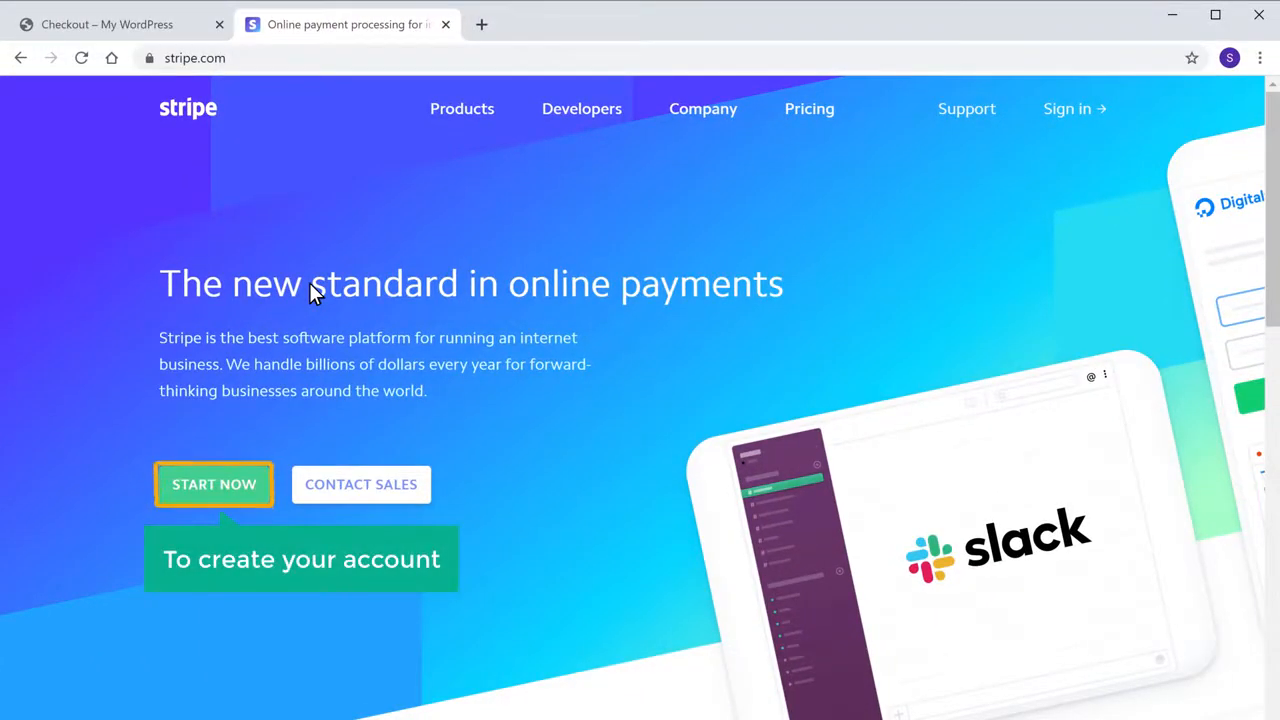
pyautogui.click(193, 490)
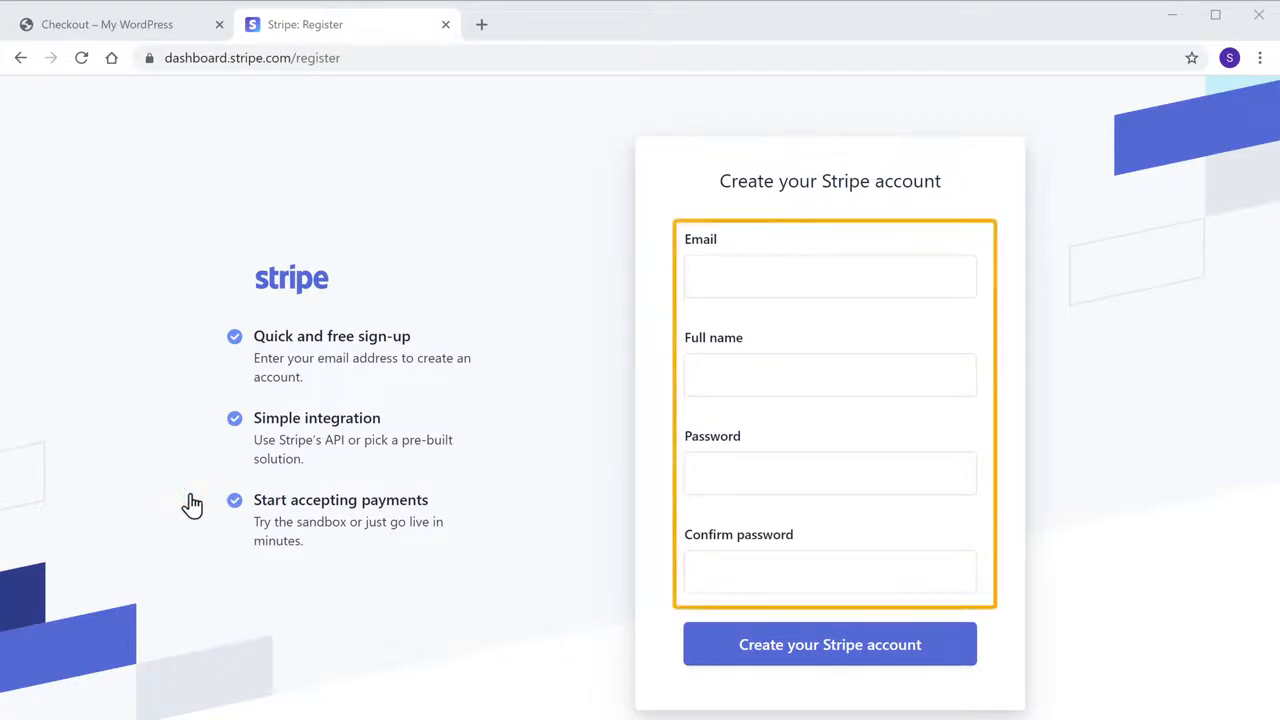
# Fill in the e-mail, full name, password and password confirmation, and create the Stripe account
pyautogui.click(776, 281)
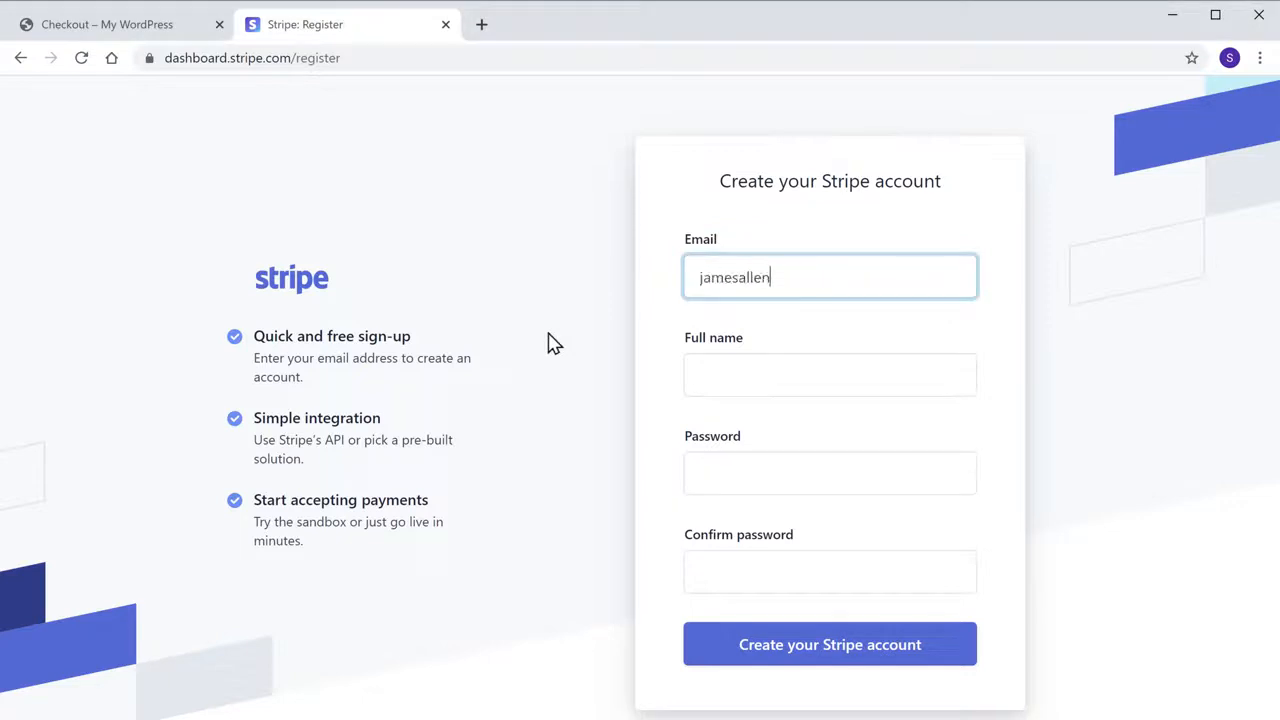
pyautogui.press('Tab')
pyautogui.press('Tab')
pyautogui.write('********')
pyautogui.press('Tab')
pyautogui.write('********')
pyautogui.click(548, 333)
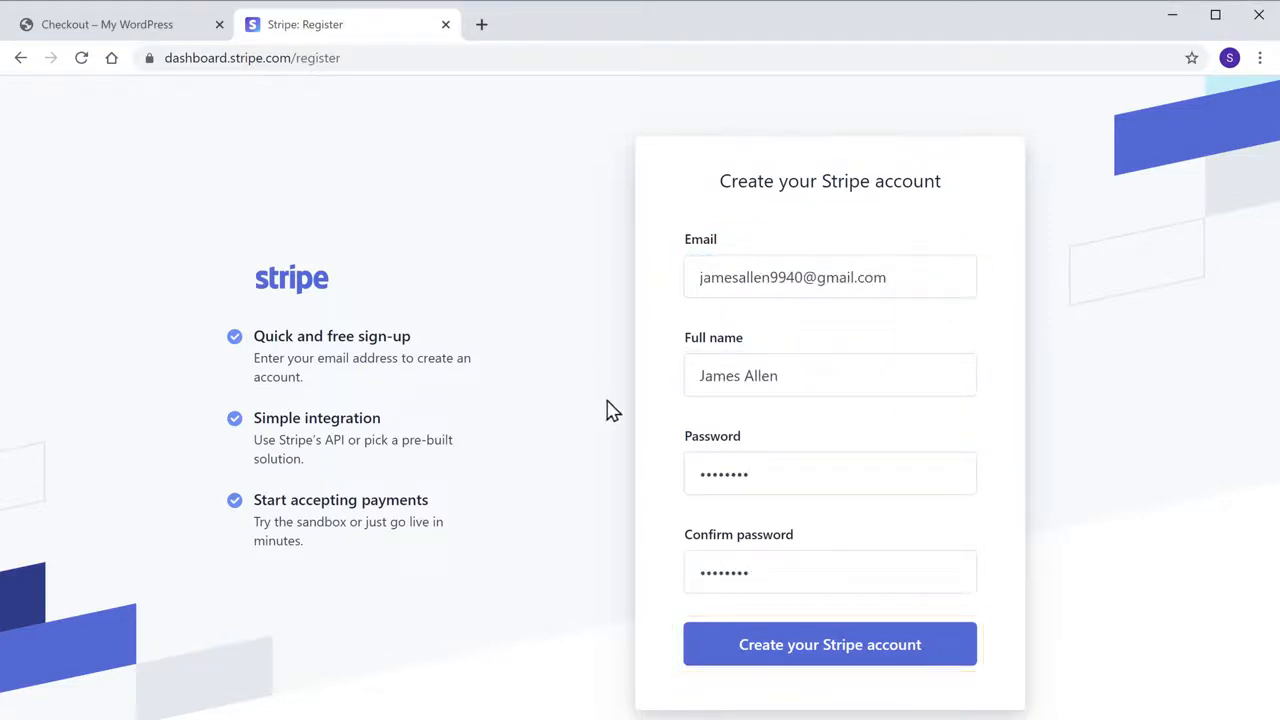
pyautogui.click(806, 662)
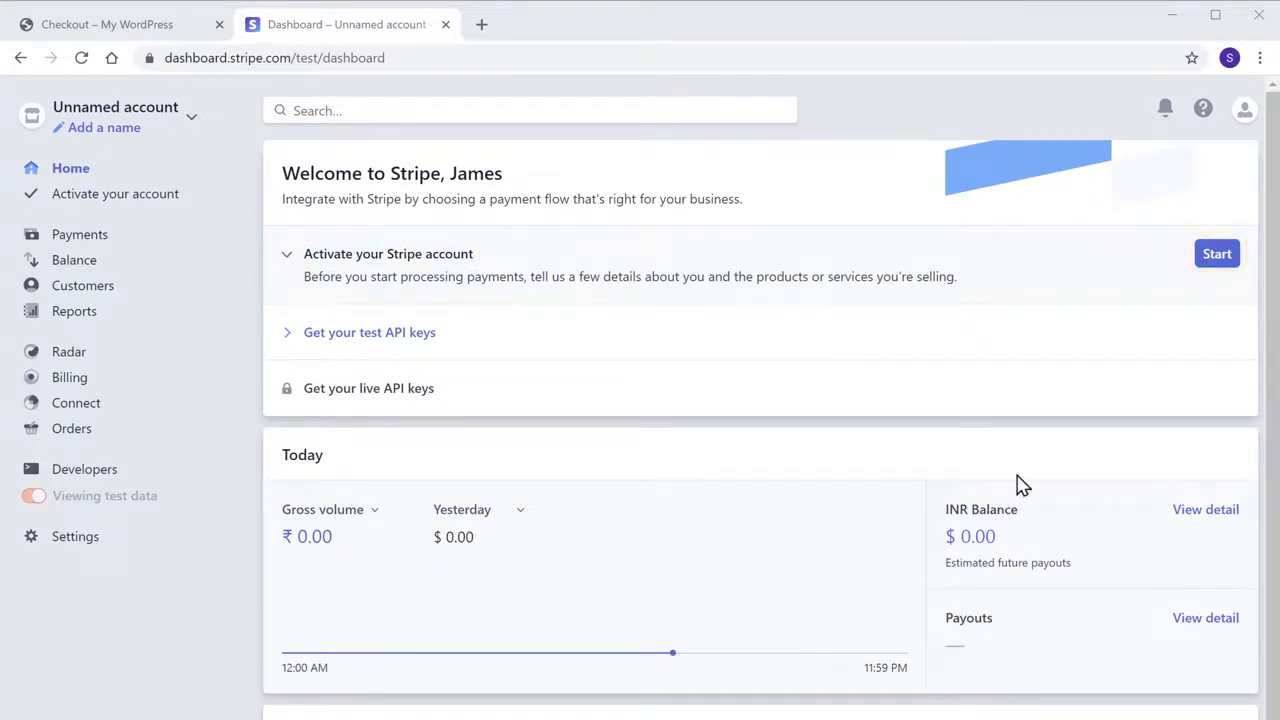
# Start the Stripe account activation and fill in the business address, business phone and the website trycasuals.com
pyautogui.click(1215, 256)
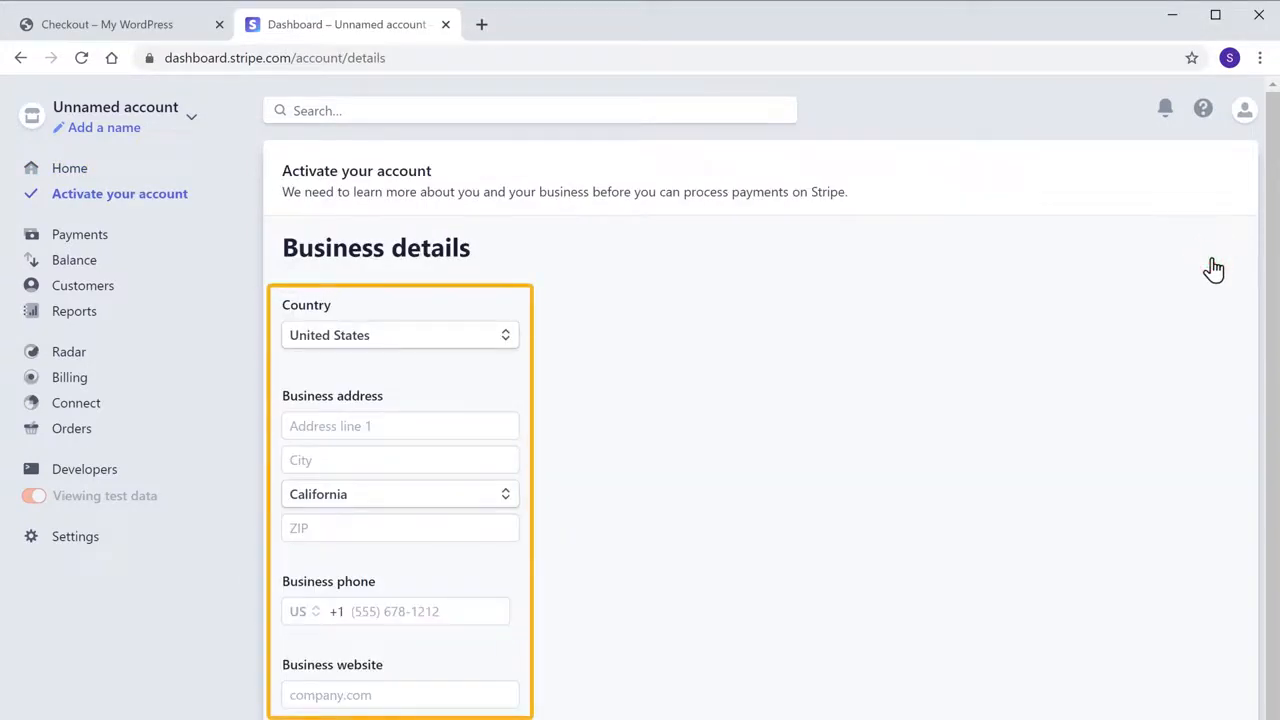
pyautogui.click(405, 424)
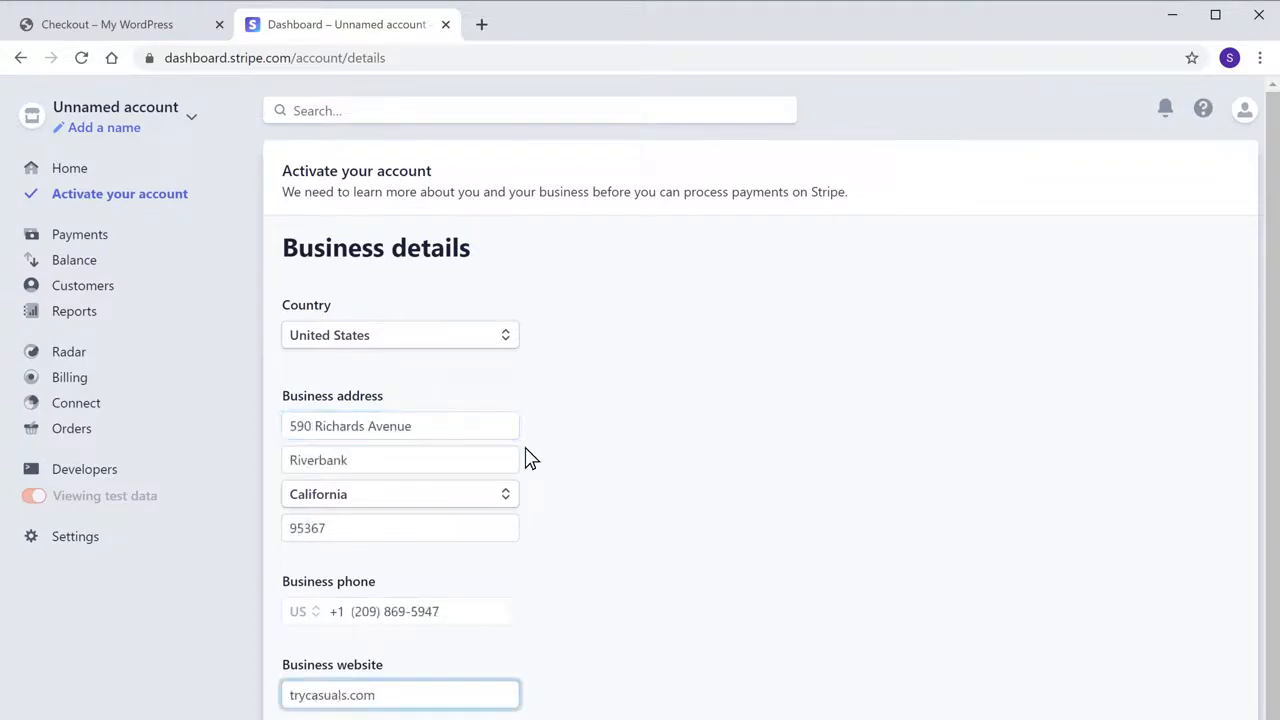
# Enter the bank routing number, the account number and its confirmation, and submit the activation application
pyautogui.scroll(-3, 526, 510)
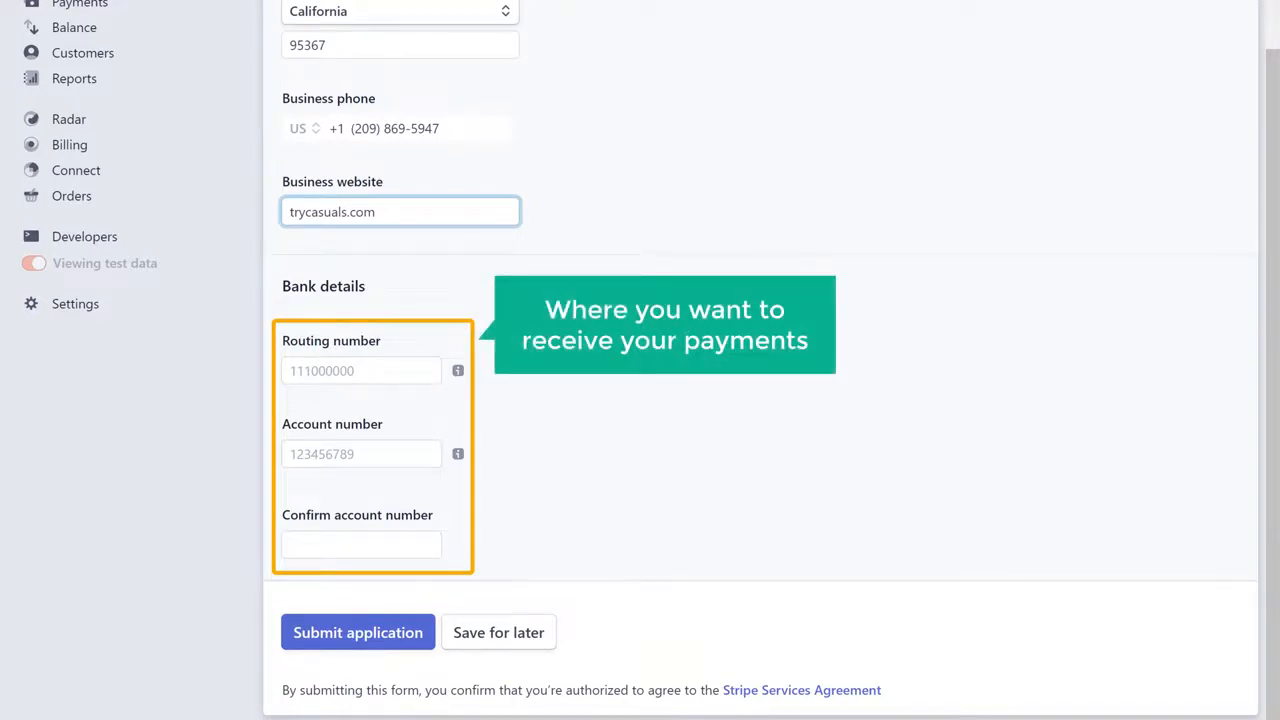
pyautogui.press('Tab')
pyautogui.press('Tab')
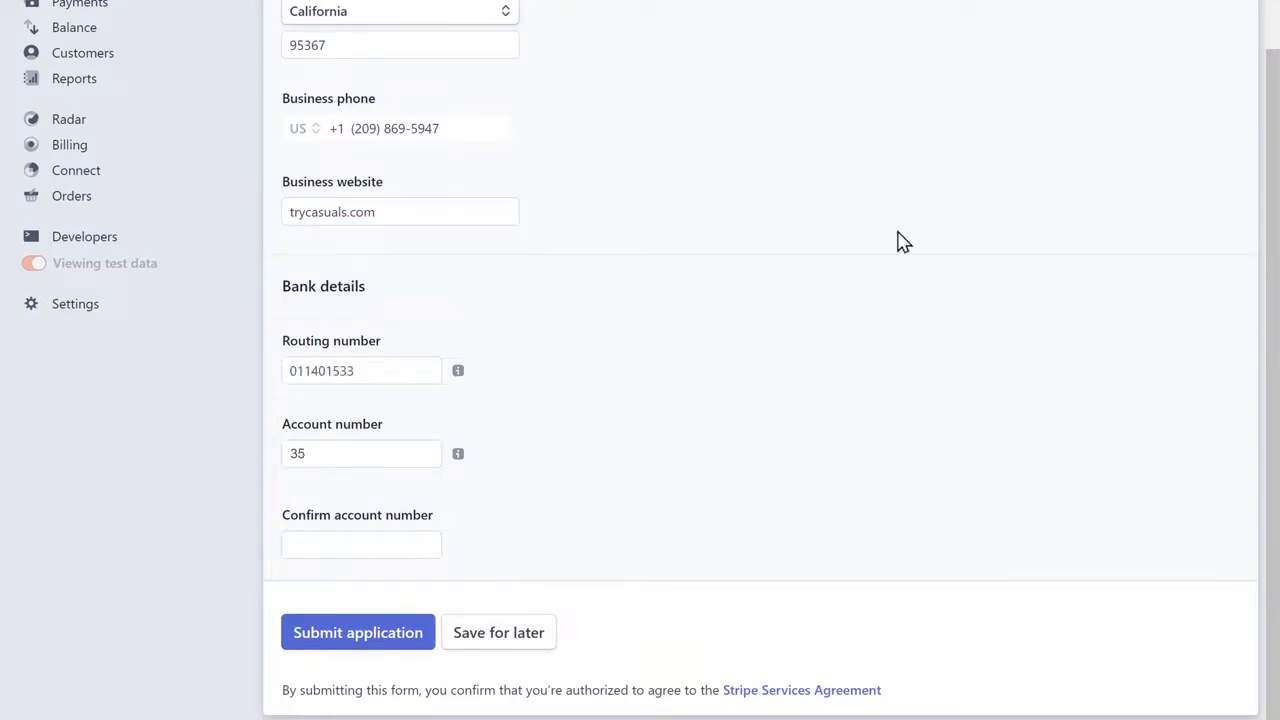
pyautogui.press('Tab')
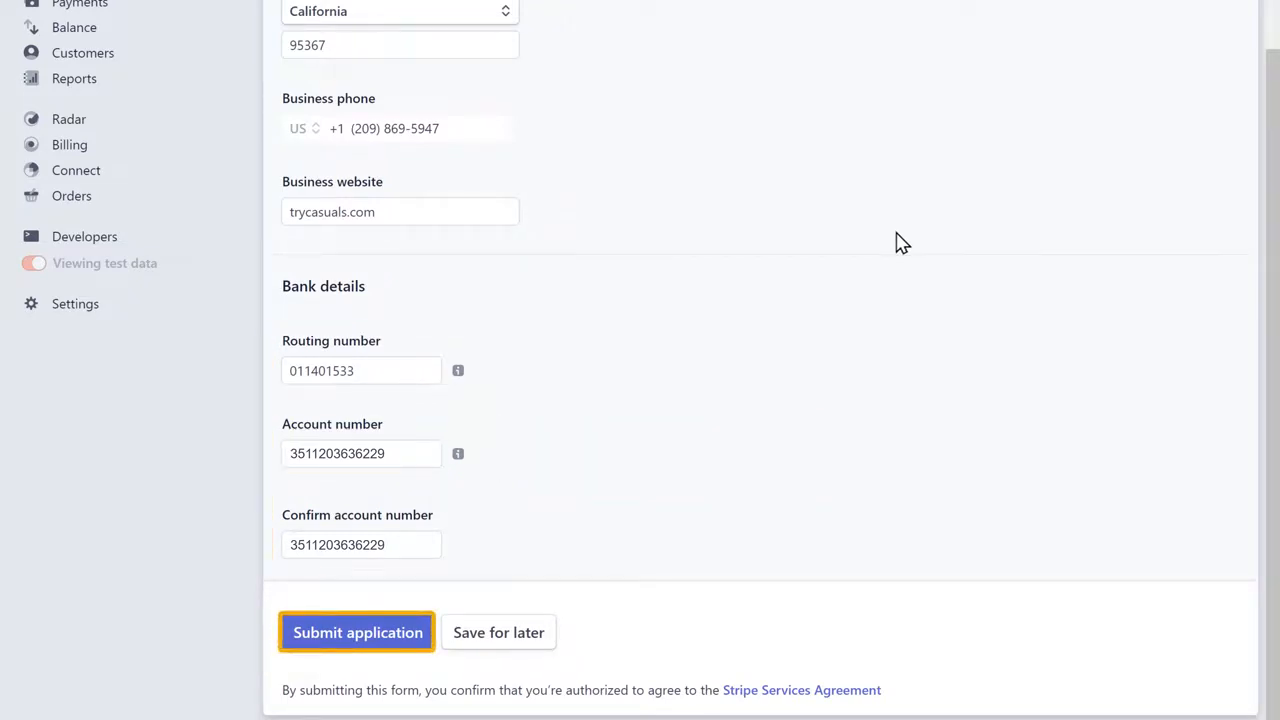
pyautogui.click(327, 643)
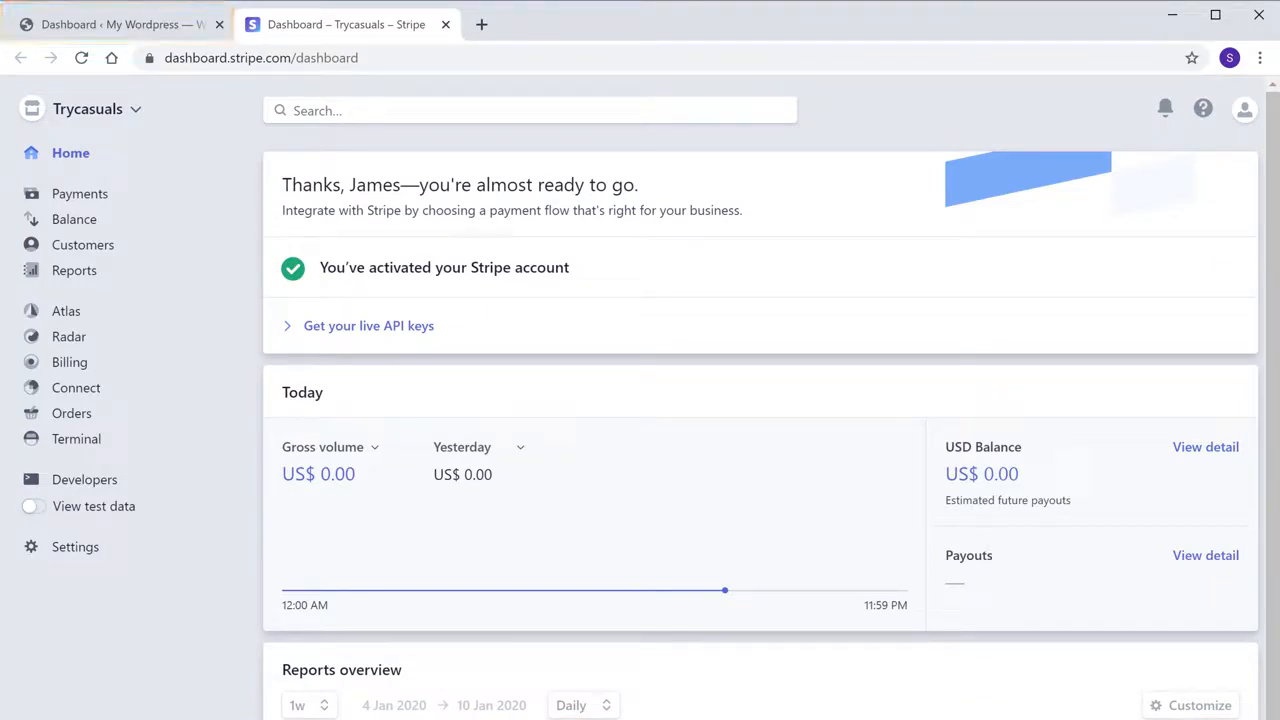
# Switch back to the WordPress dashboard, search new plugins for "stripe for woocommerce", and install and activate Stripe For WooCommerce
pyautogui.click(126, 36)
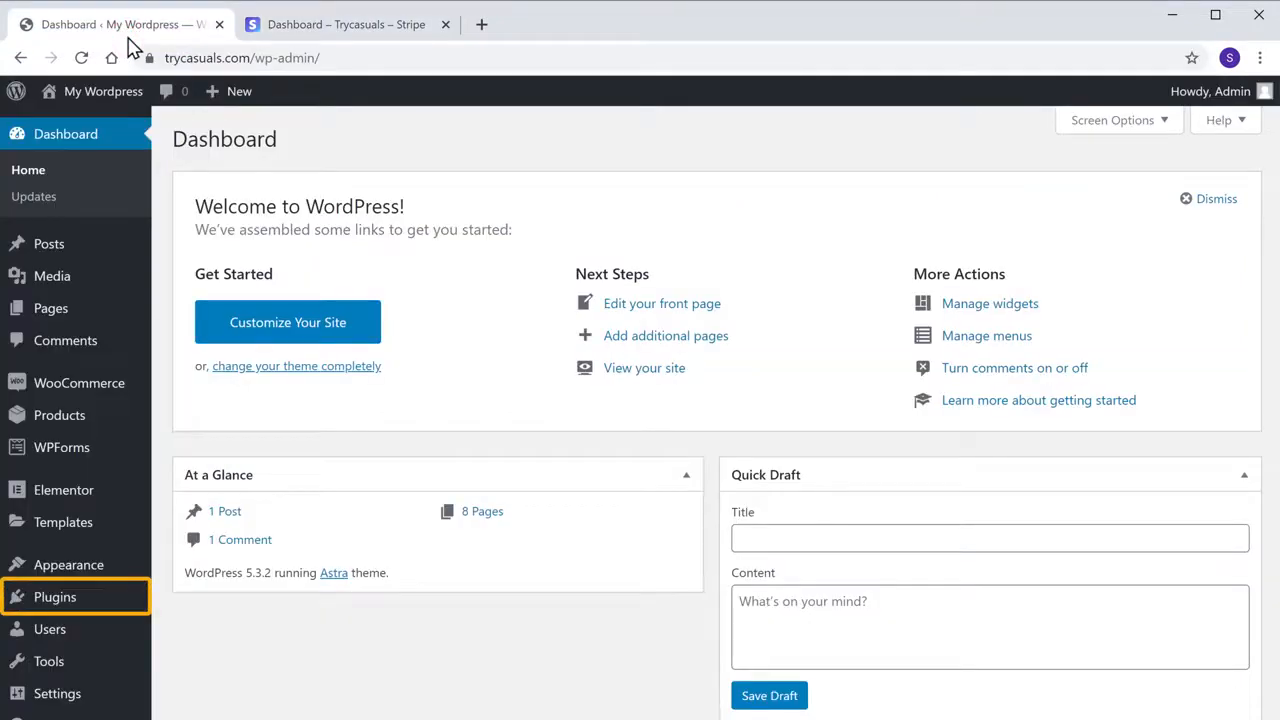
pyautogui.moveTo(49, 605)
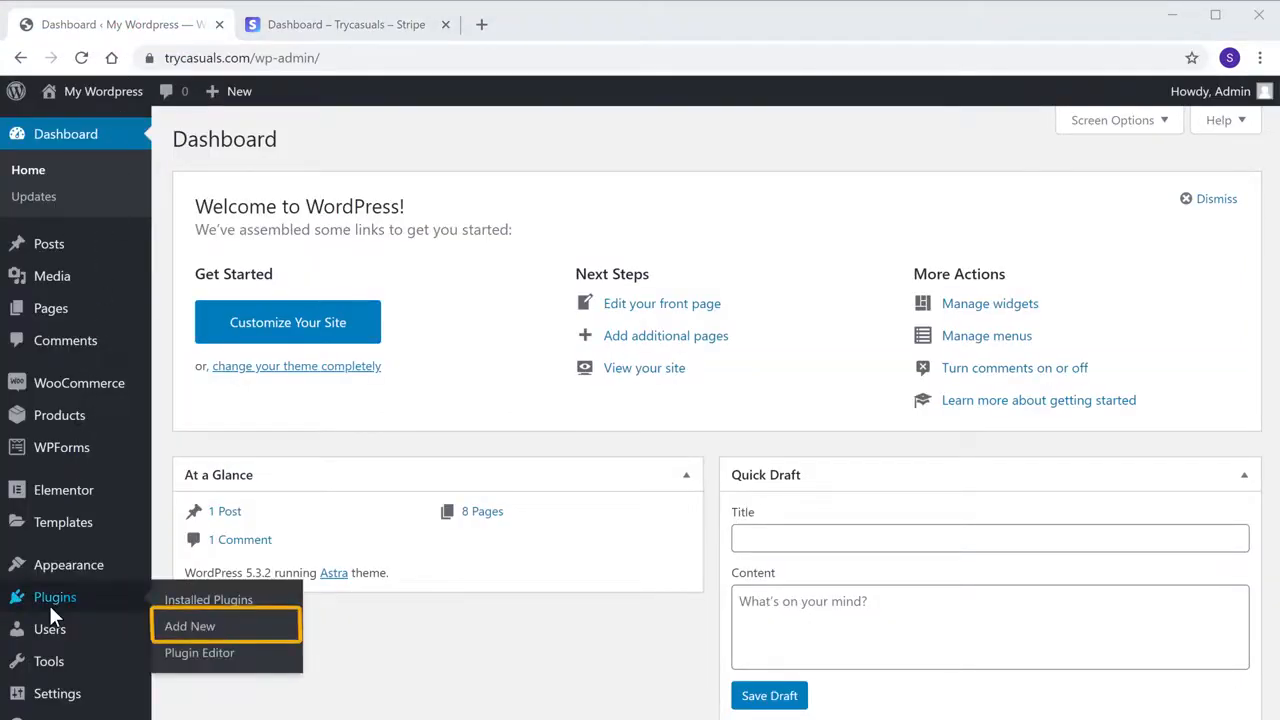
pyautogui.click(180, 628)
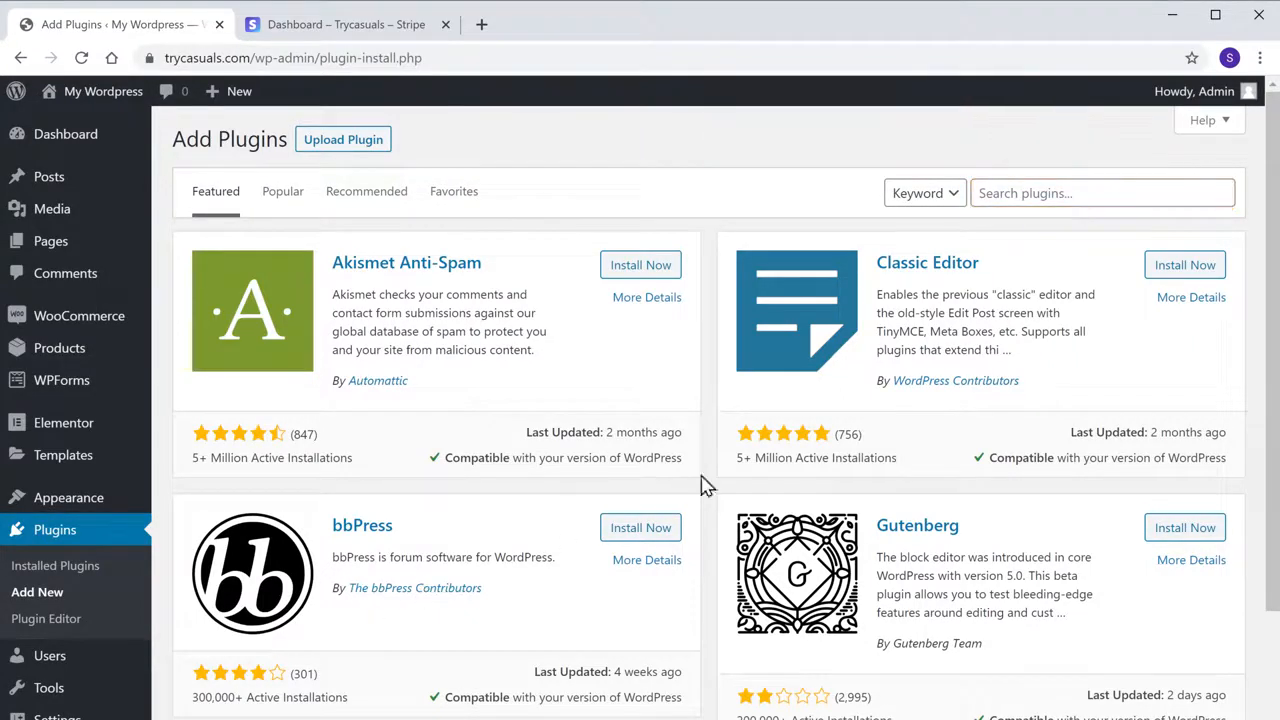
pyautogui.click(1090, 193)
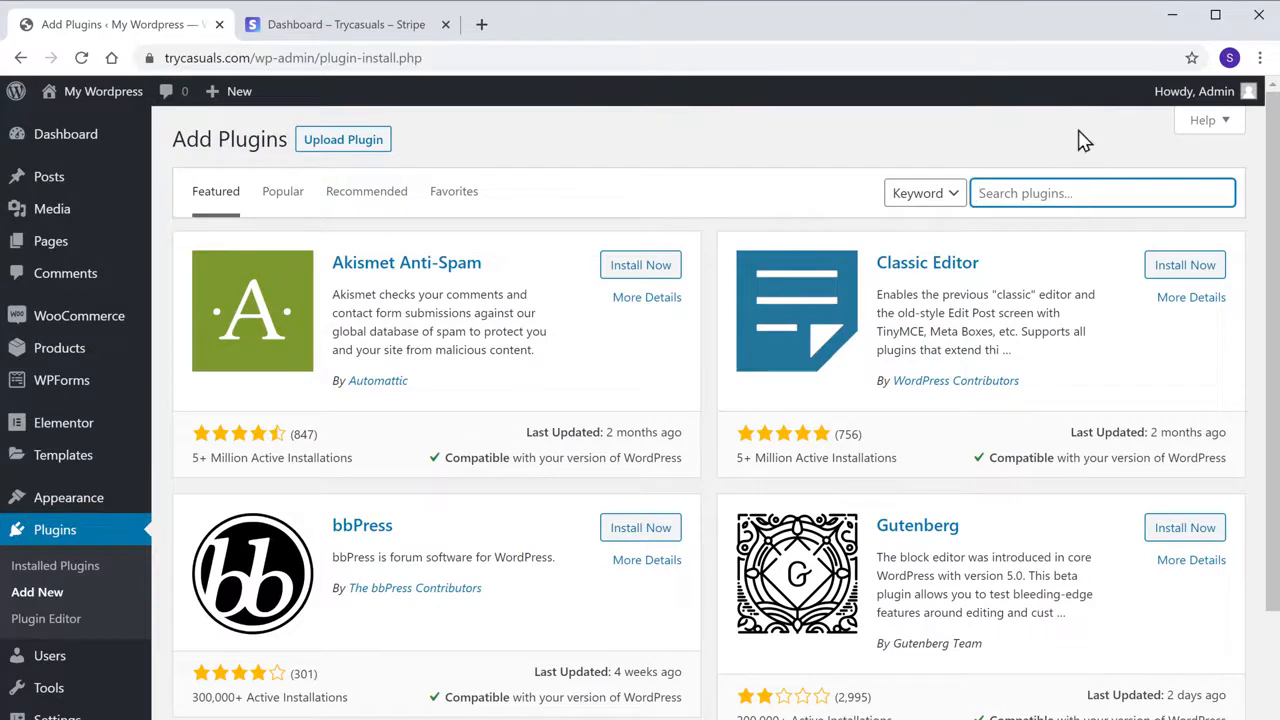
pyautogui.write('stripe for woocommerc')
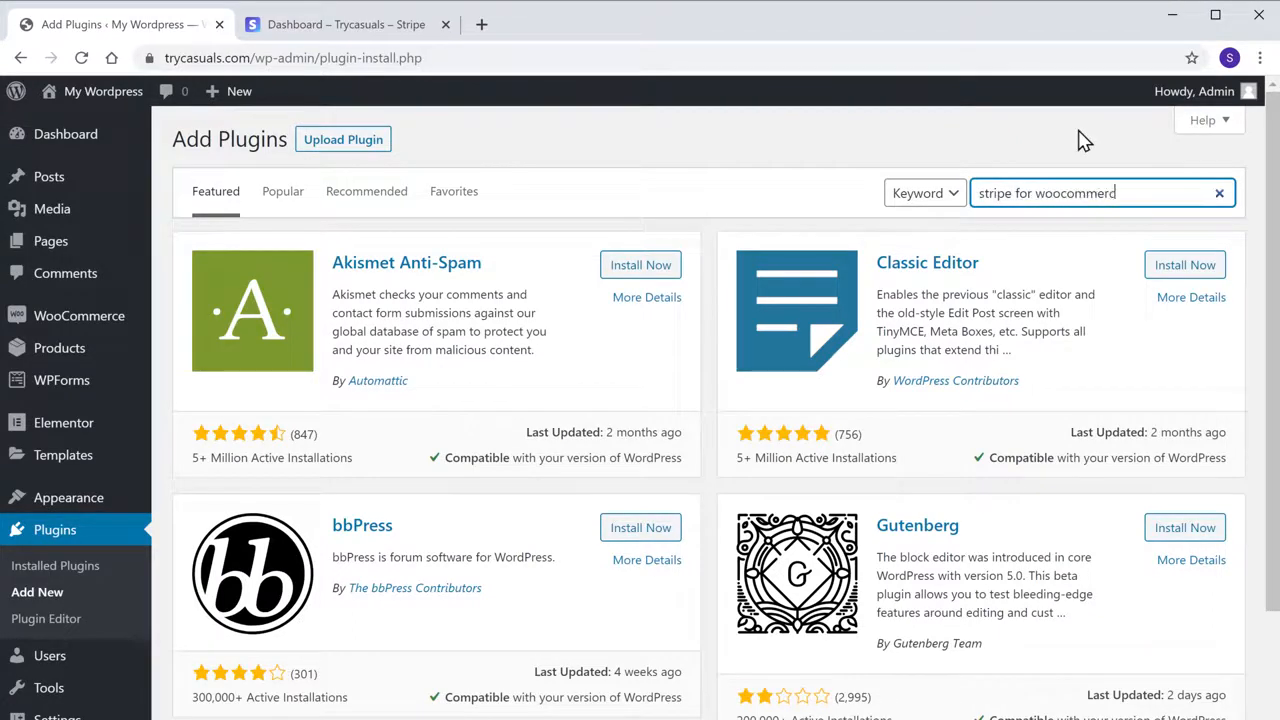
pyautogui.write('e')
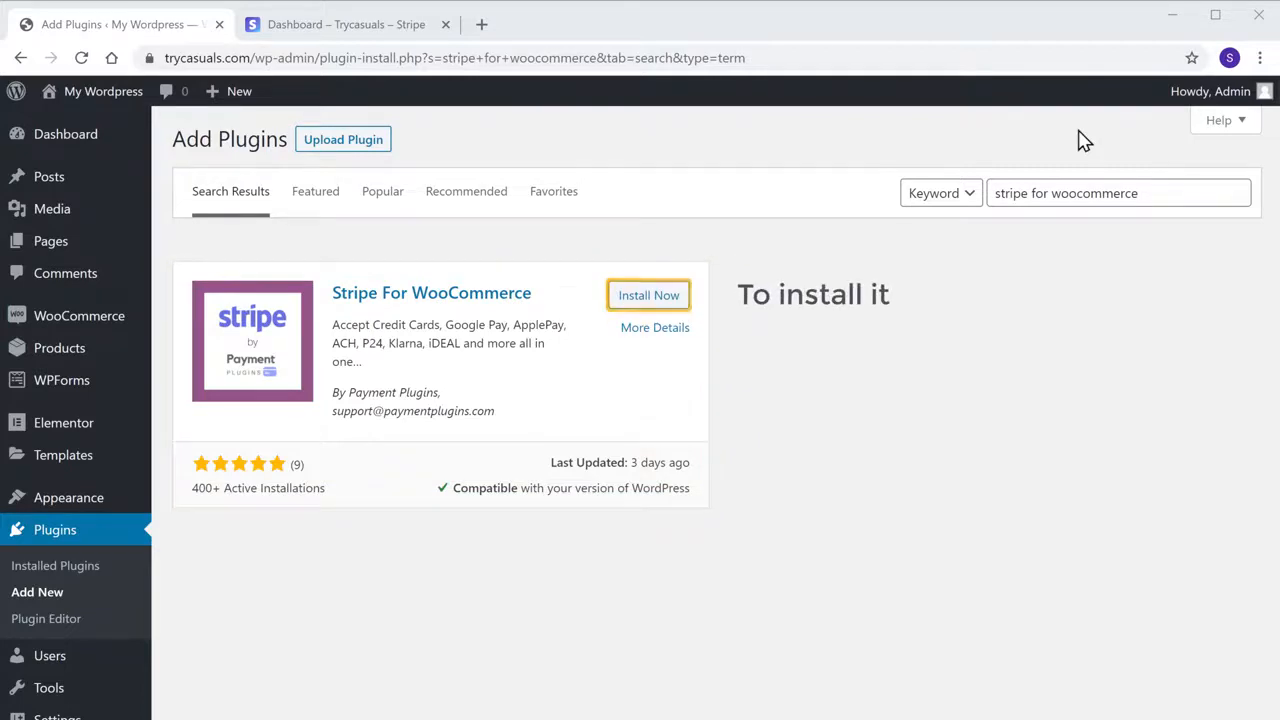
pyautogui.click(641, 298)
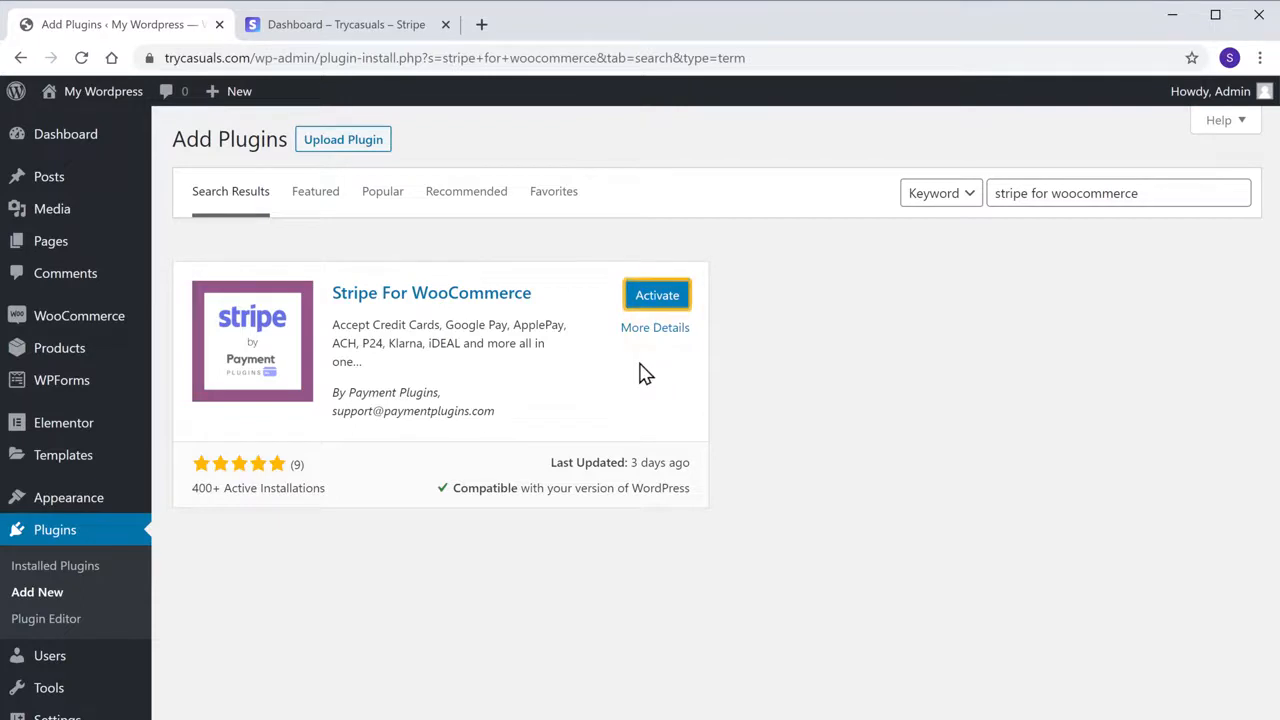
pyautogui.click(657, 297)
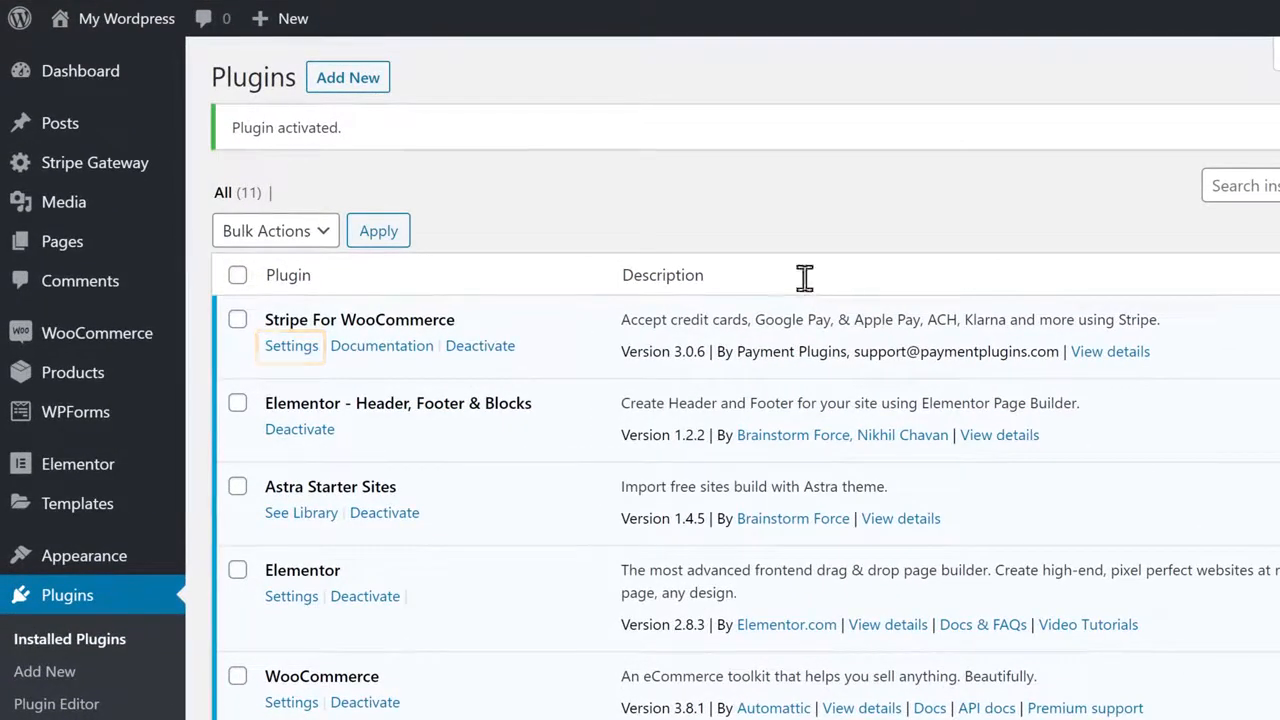
# Open the Stripe For WooCommerce settings, copy the live publishable key and live secret key from the Stripe dashboard into them, and save
pyautogui.click(289, 347)
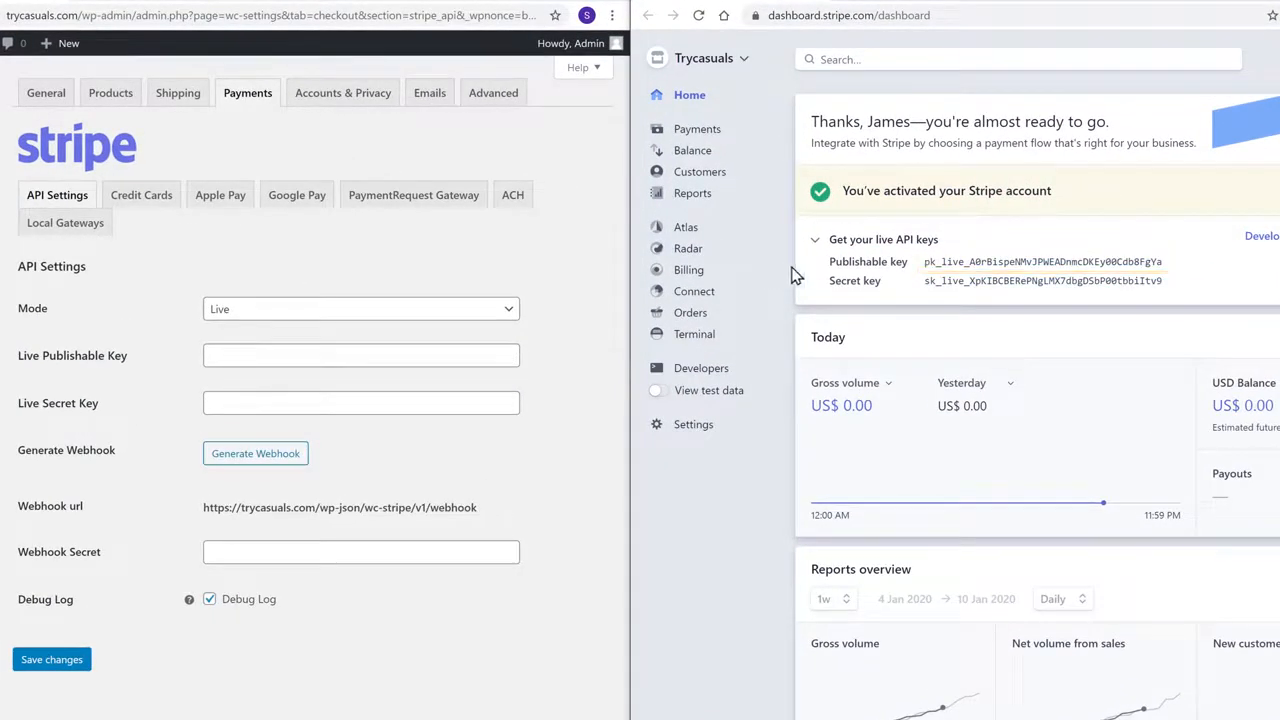
pyautogui.click(1037, 267)
pyautogui.rightClick(272, 357)
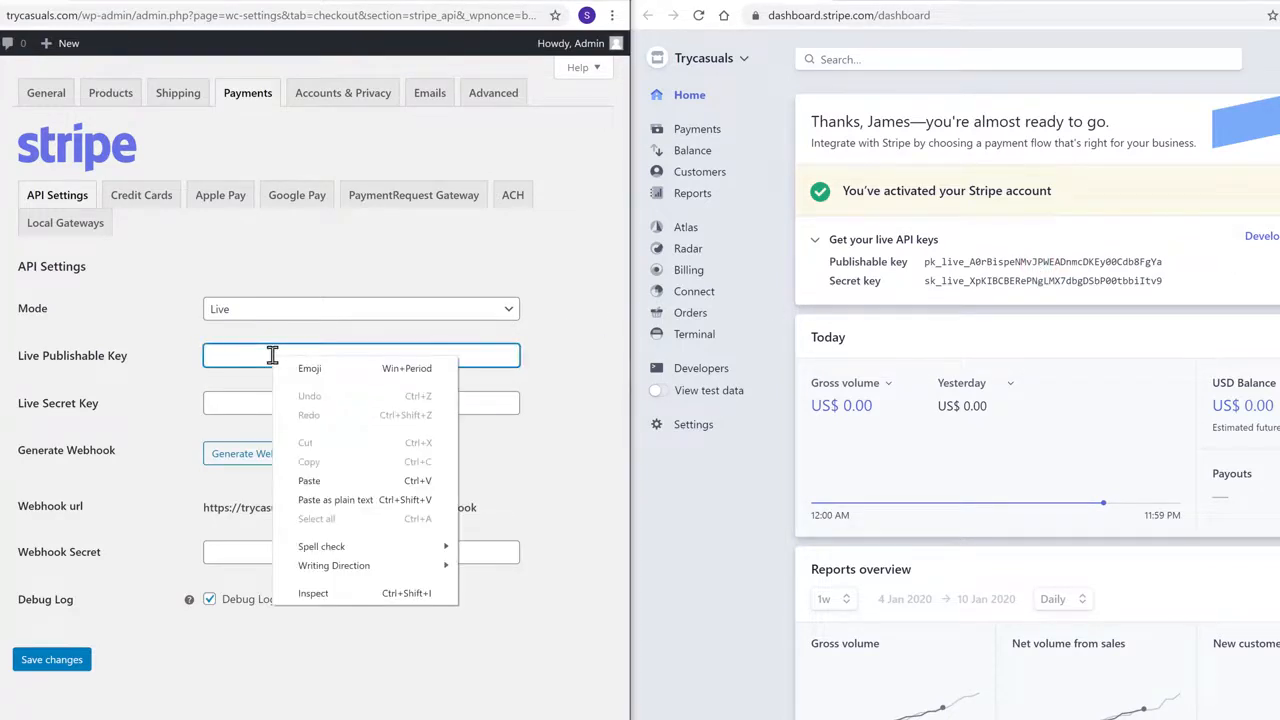
pyautogui.click(309, 481)
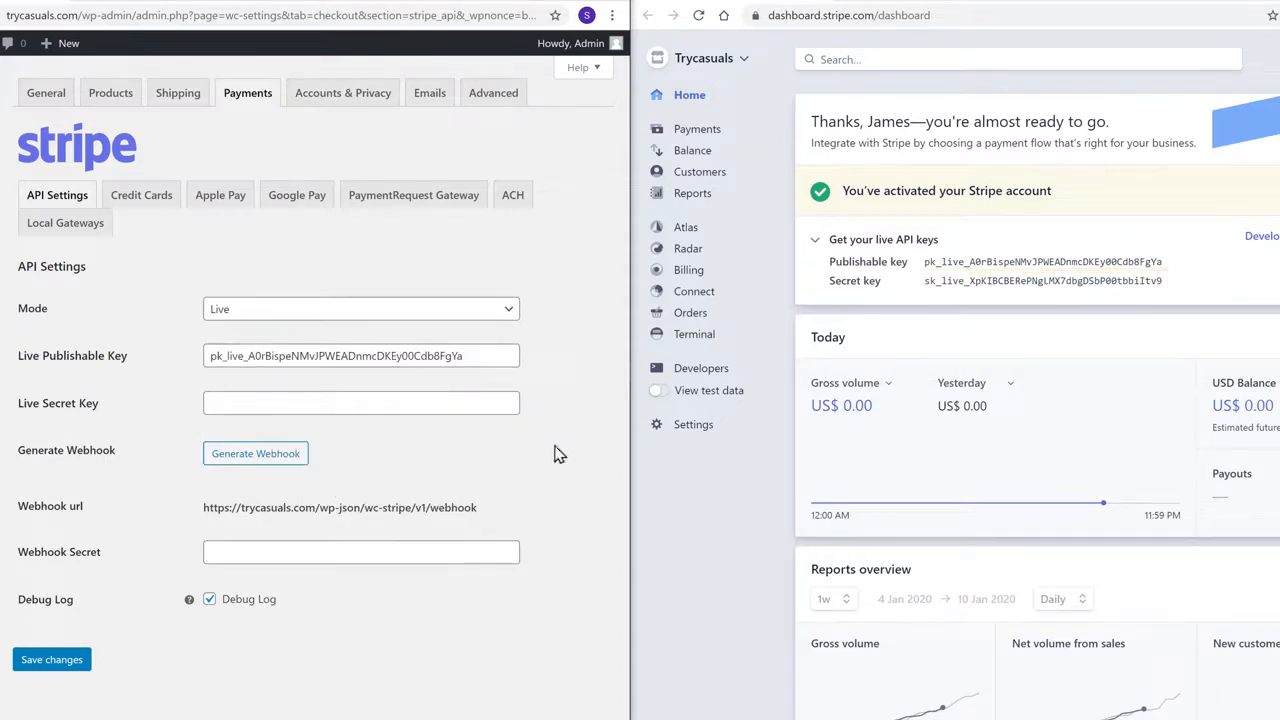
pyautogui.click(997, 289)
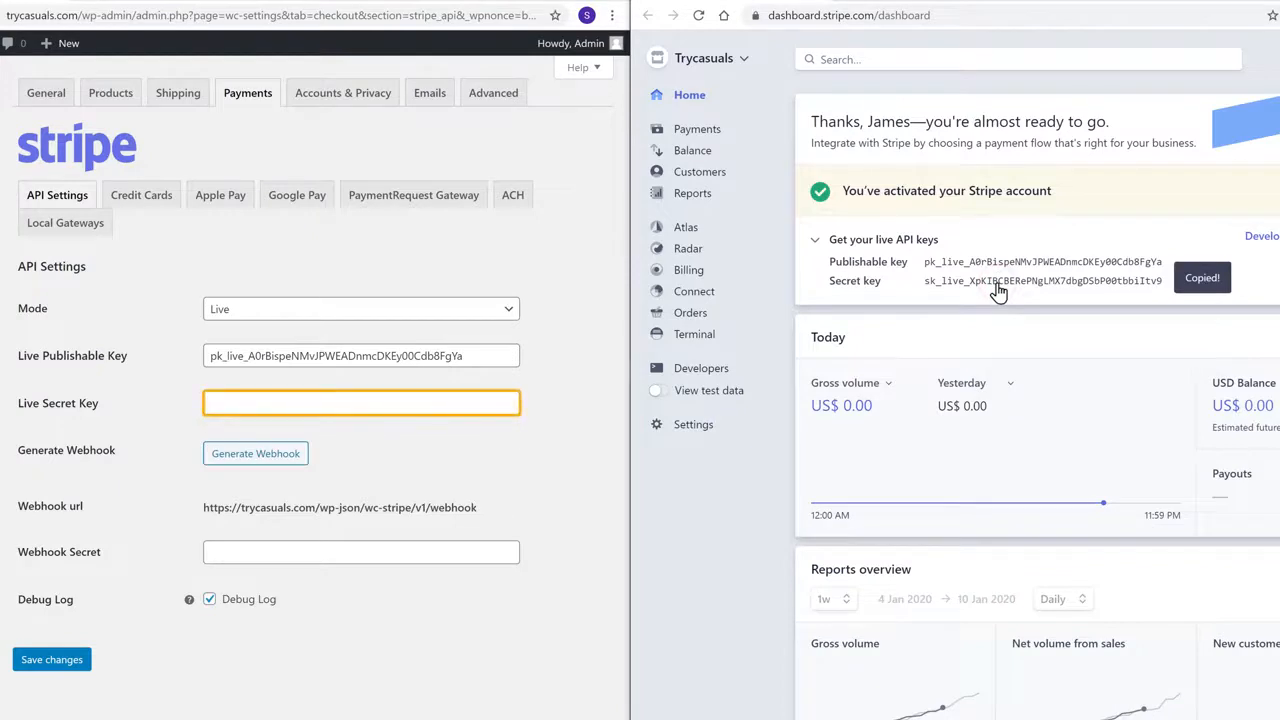
pyautogui.rightClick(277, 403)
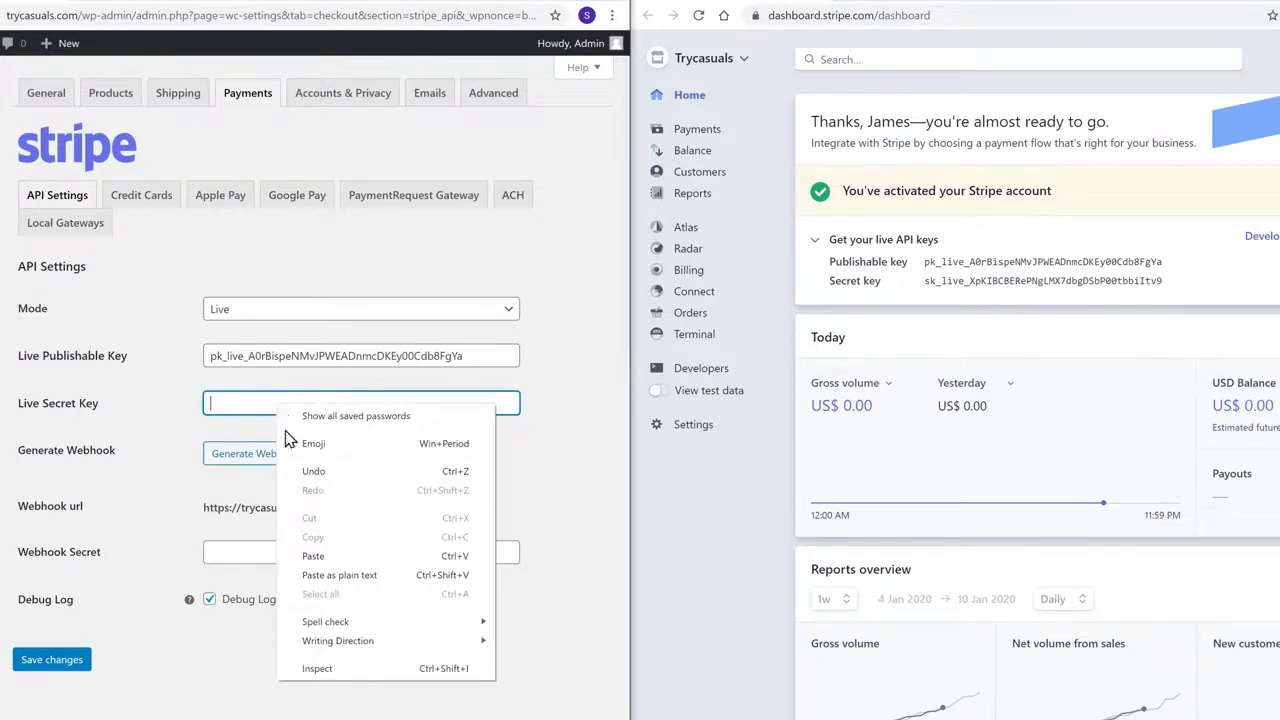
pyautogui.click(313, 556)
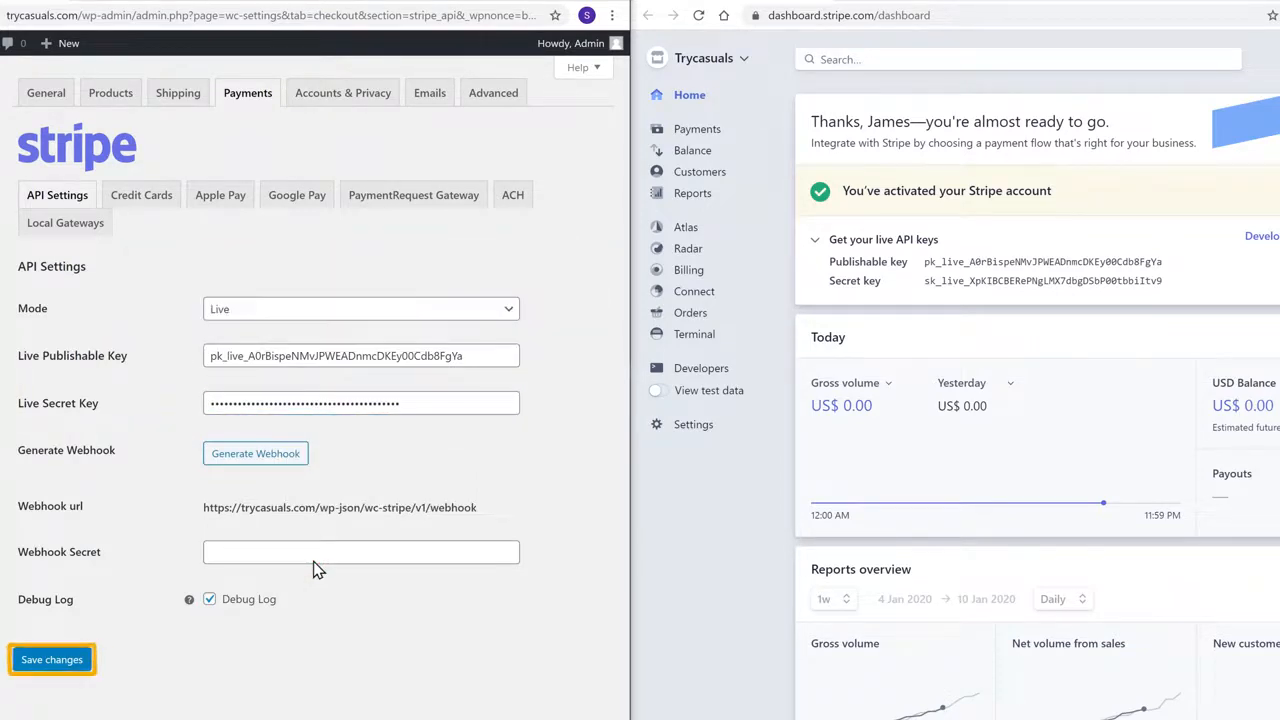
pyautogui.click(47, 664)
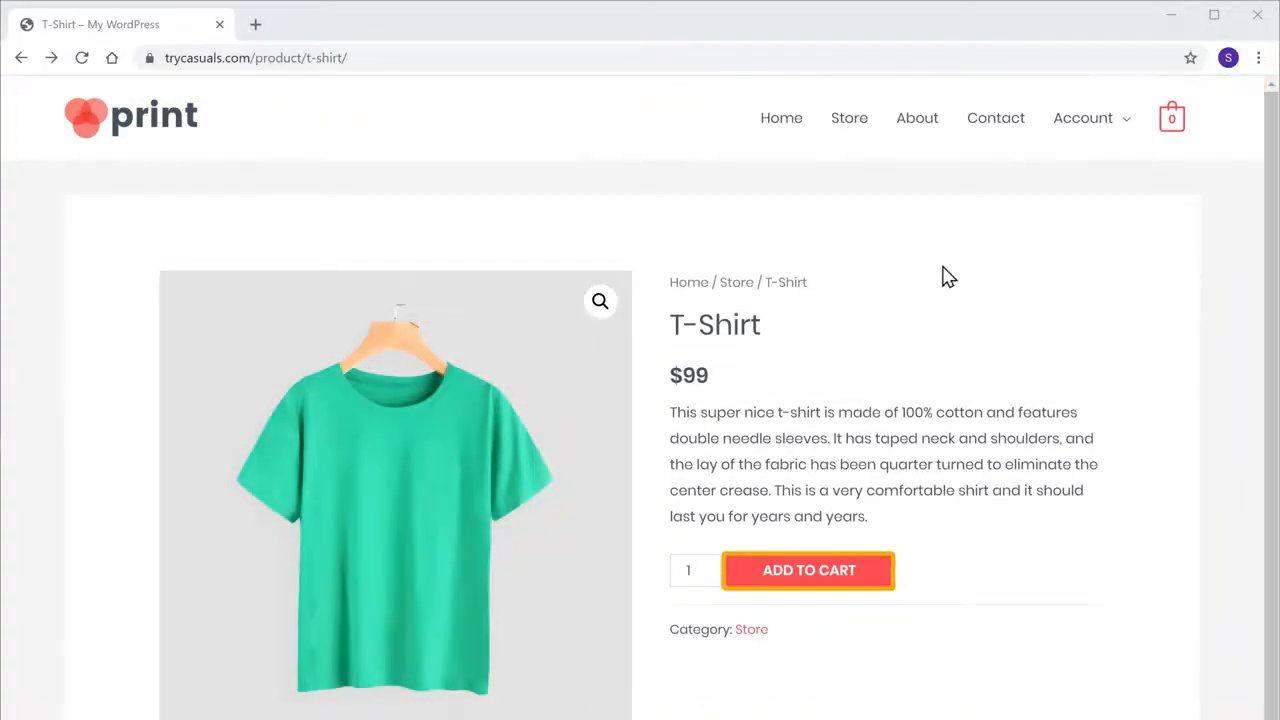
# On the store site, add one T-Shirt to the cart and proceed from the cart to checkout
pyautogui.click(801, 580)
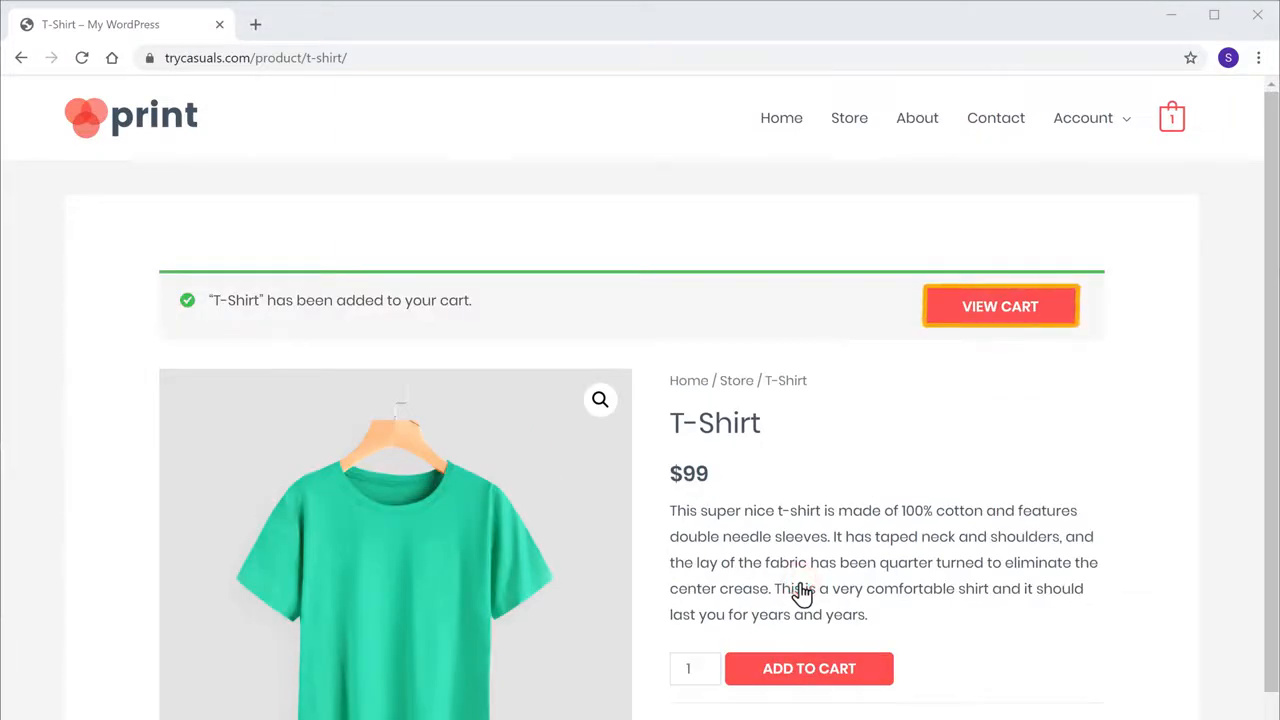
pyautogui.click(985, 320)
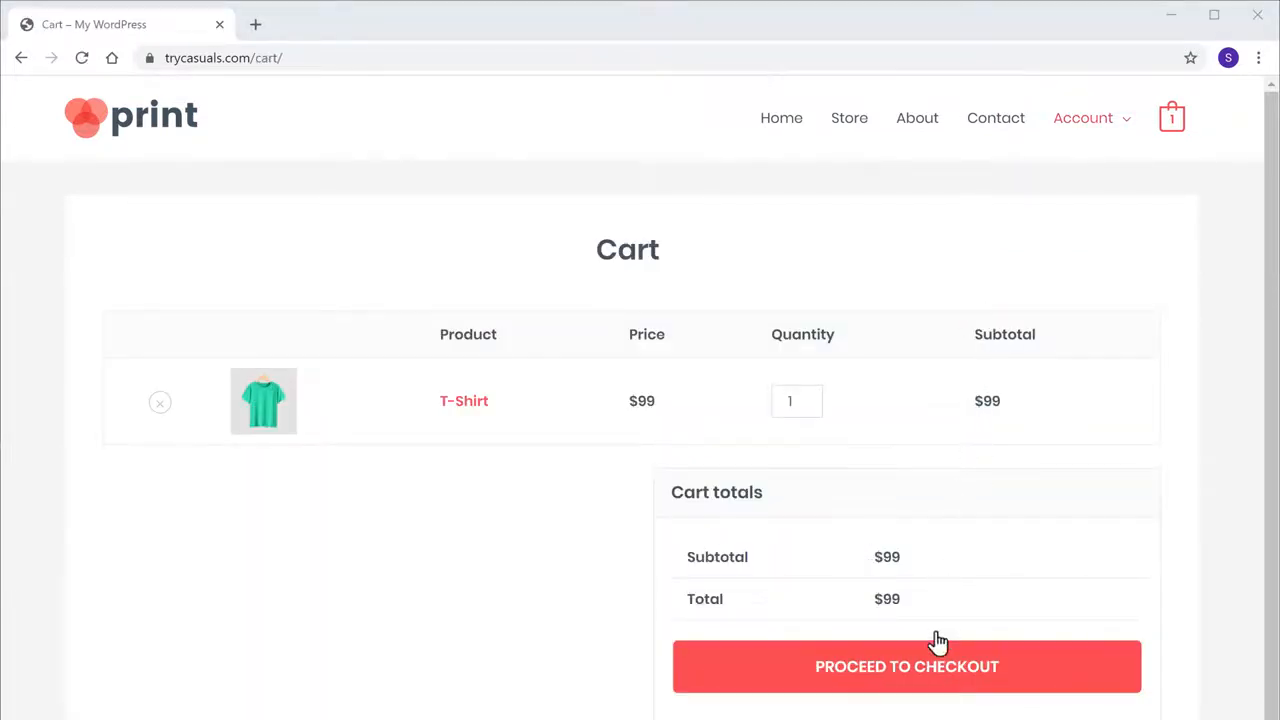
pyautogui.click(929, 685)
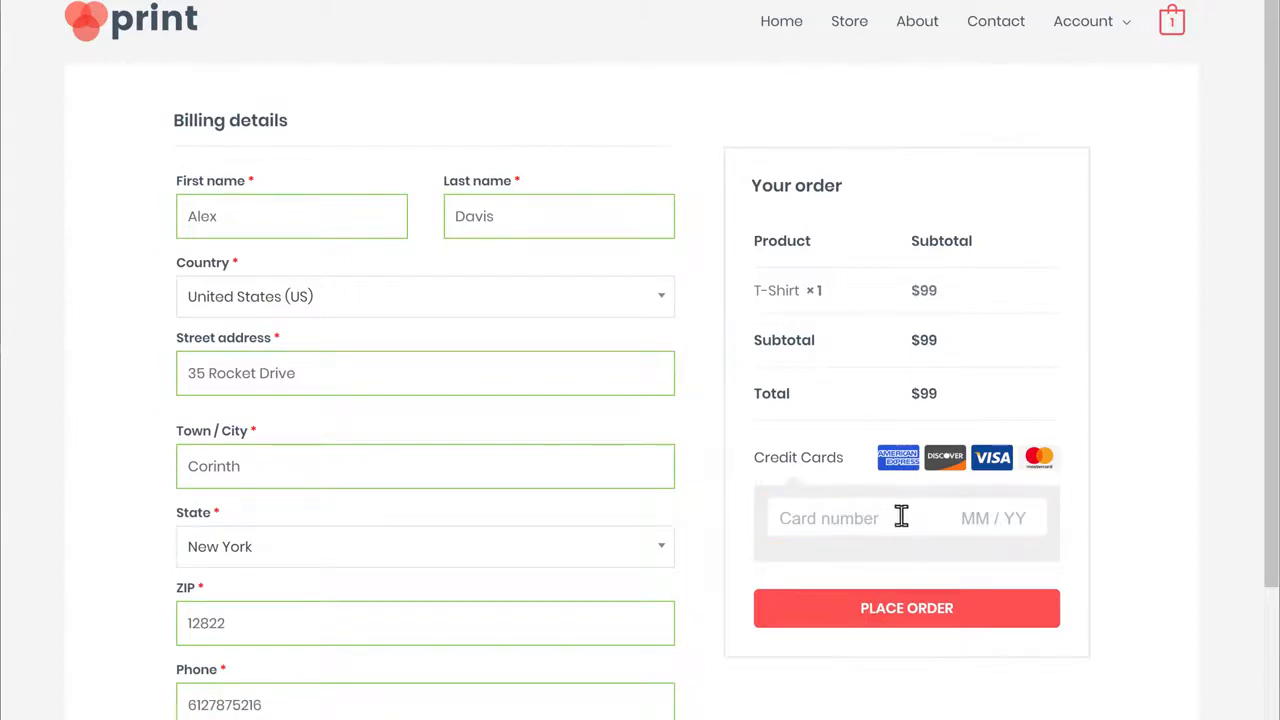
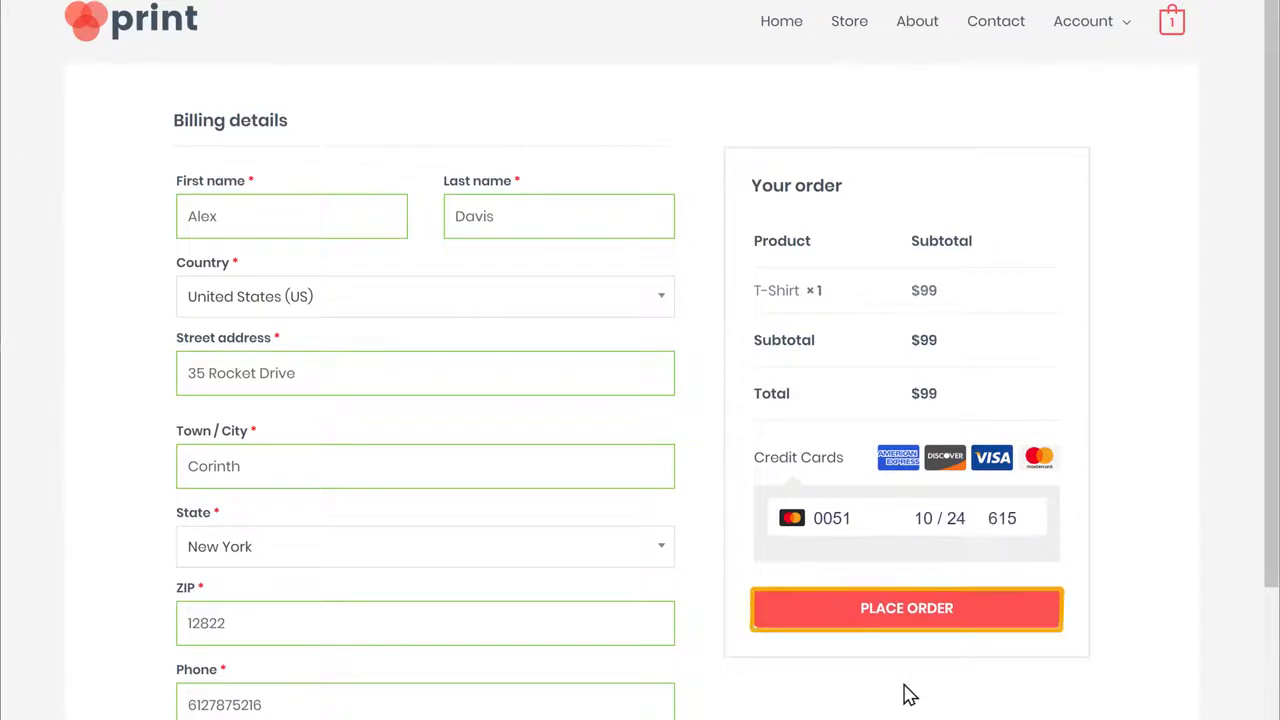
# Enter the card number, expiry date and security code in the checkout's credit card fields, and place the order
pyautogui.click(912, 620)
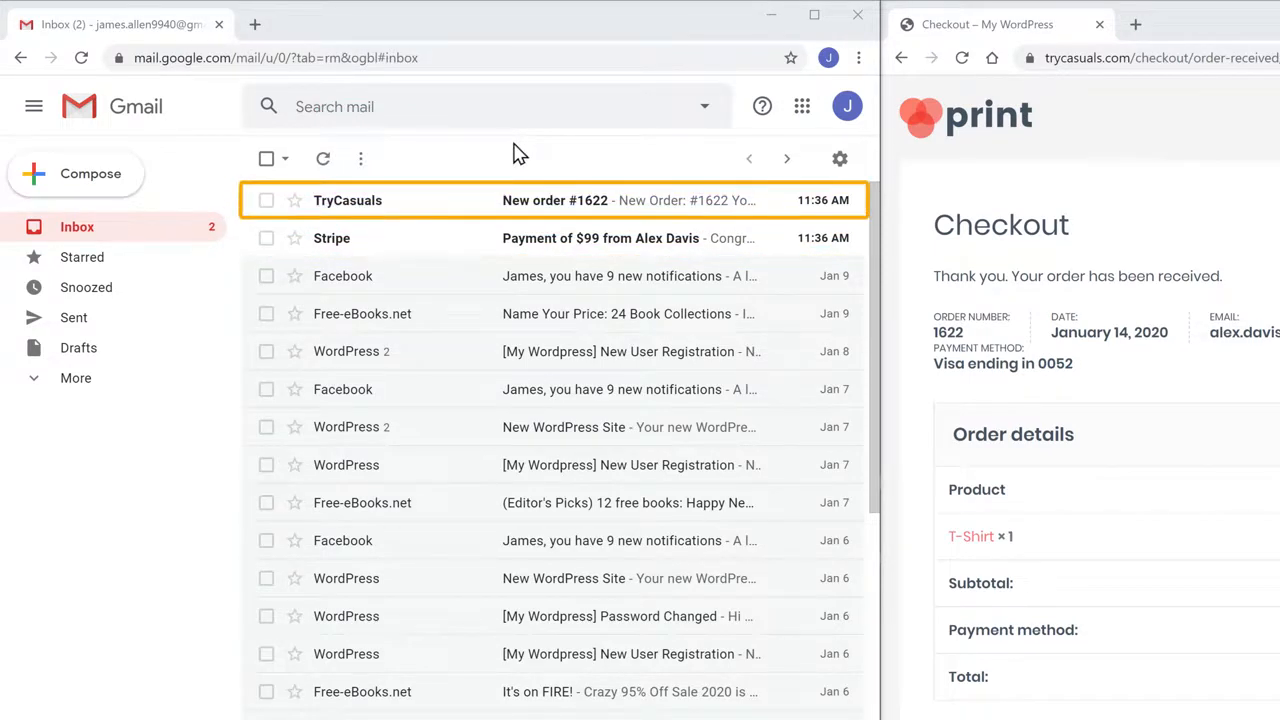
# In the store owner's Gmail inbox, read the TryCasuals new order email and open Stripe's payment notification
pyautogui.click(348, 210)
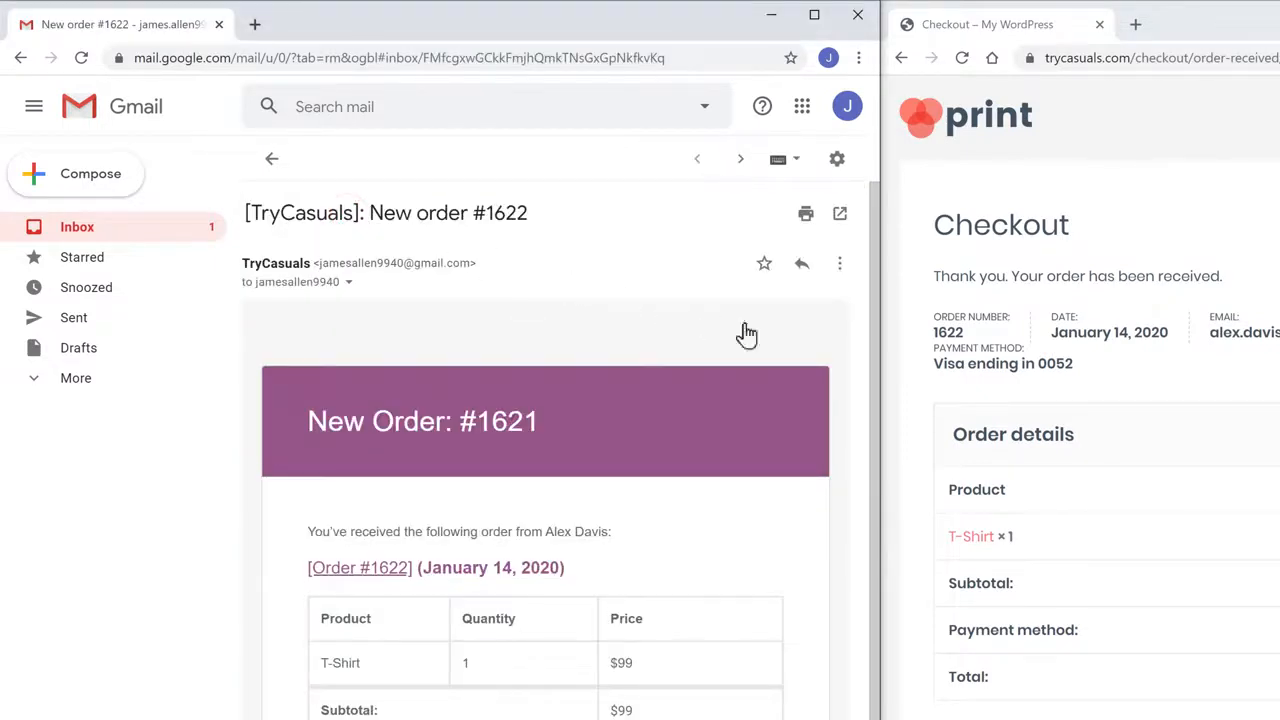
pyautogui.moveTo(874, 358); pyautogui.dragTo(875, 467)
pyautogui.moveTo(874, 298); pyautogui.dragTo(874, 308)
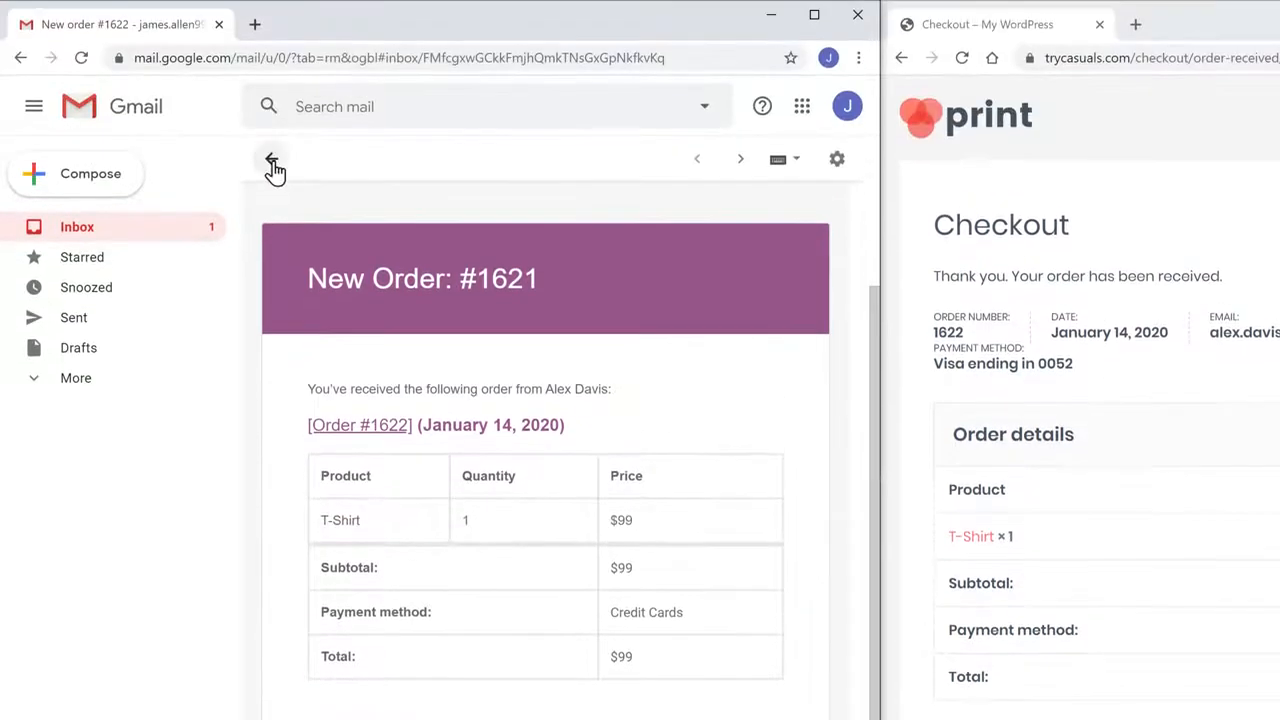
pyautogui.click(271, 162)
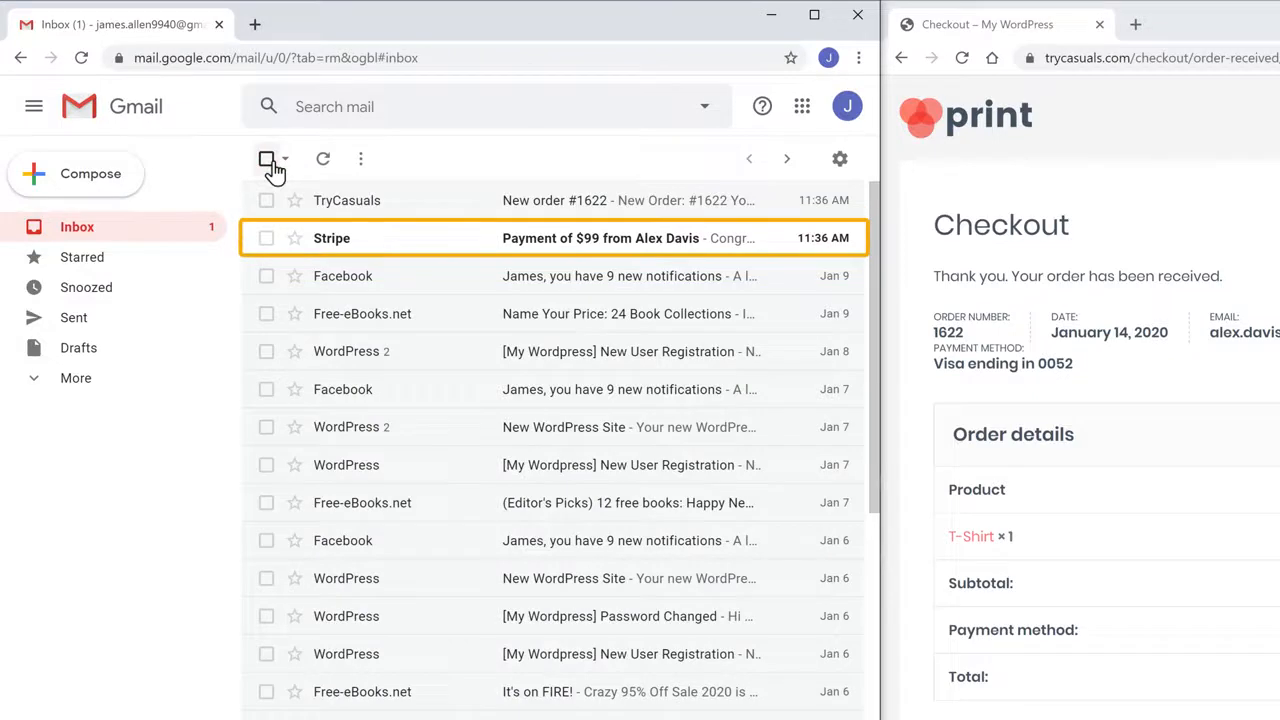
pyautogui.click(331, 252)
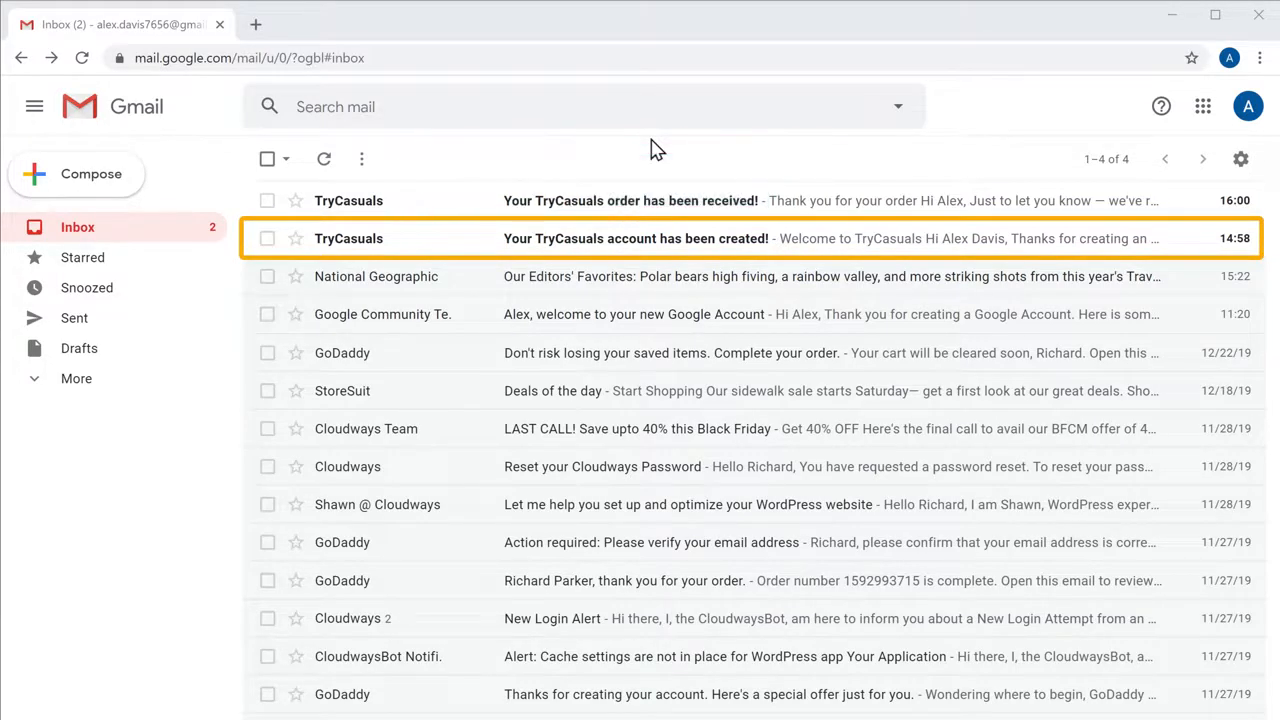
# Open the "Your TryCasuals account has been created!" email in the customer's Gmail inbox, and open the store's My account login page
pyautogui.click(641, 250)
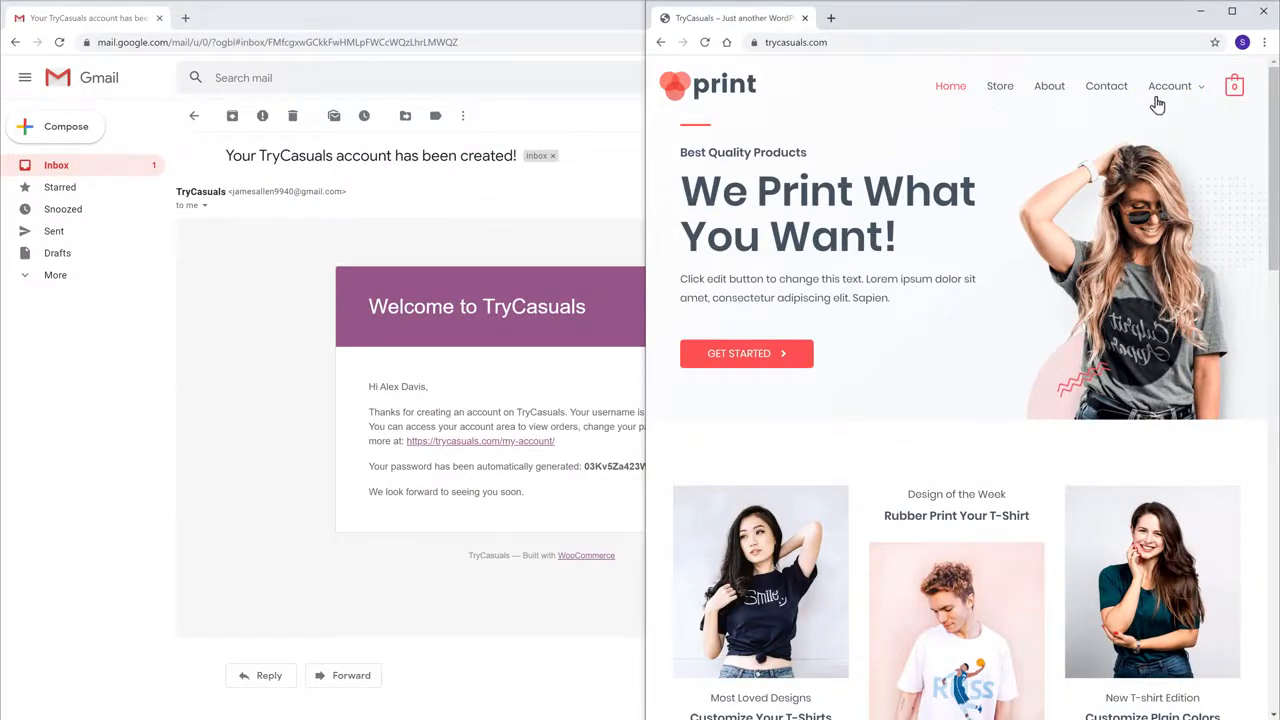
pyautogui.moveTo(1173, 103)
pyautogui.click(1179, 128)
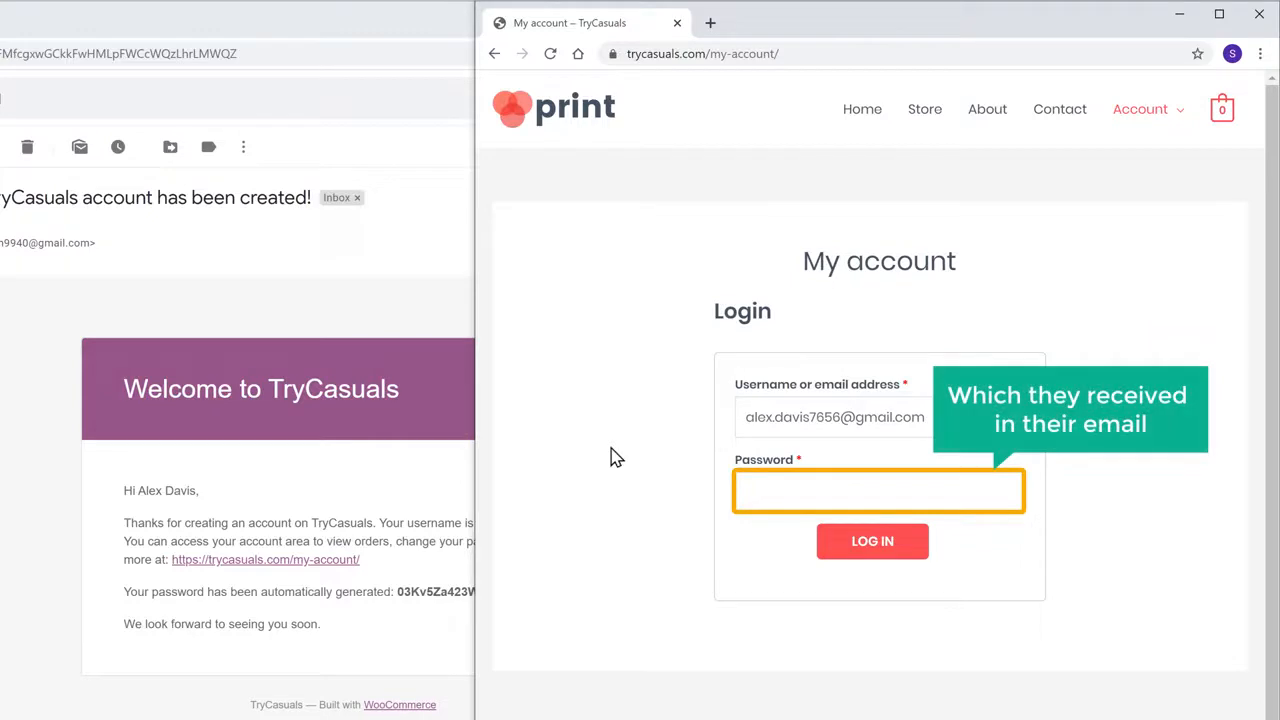
# Copy the automatically generated password from the welcome email, paste it into the My account login form, and log in
pyautogui.hotkey('alt', 'Tab')
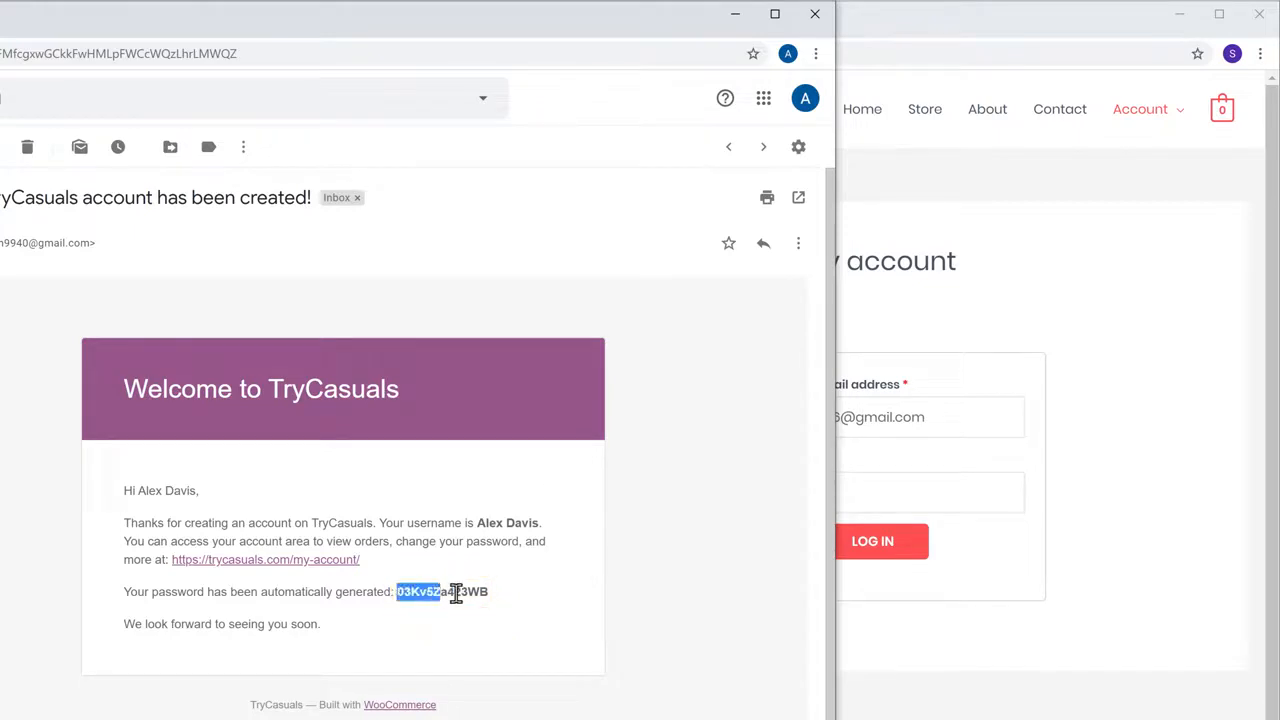
pyautogui.rightClick(492, 600)
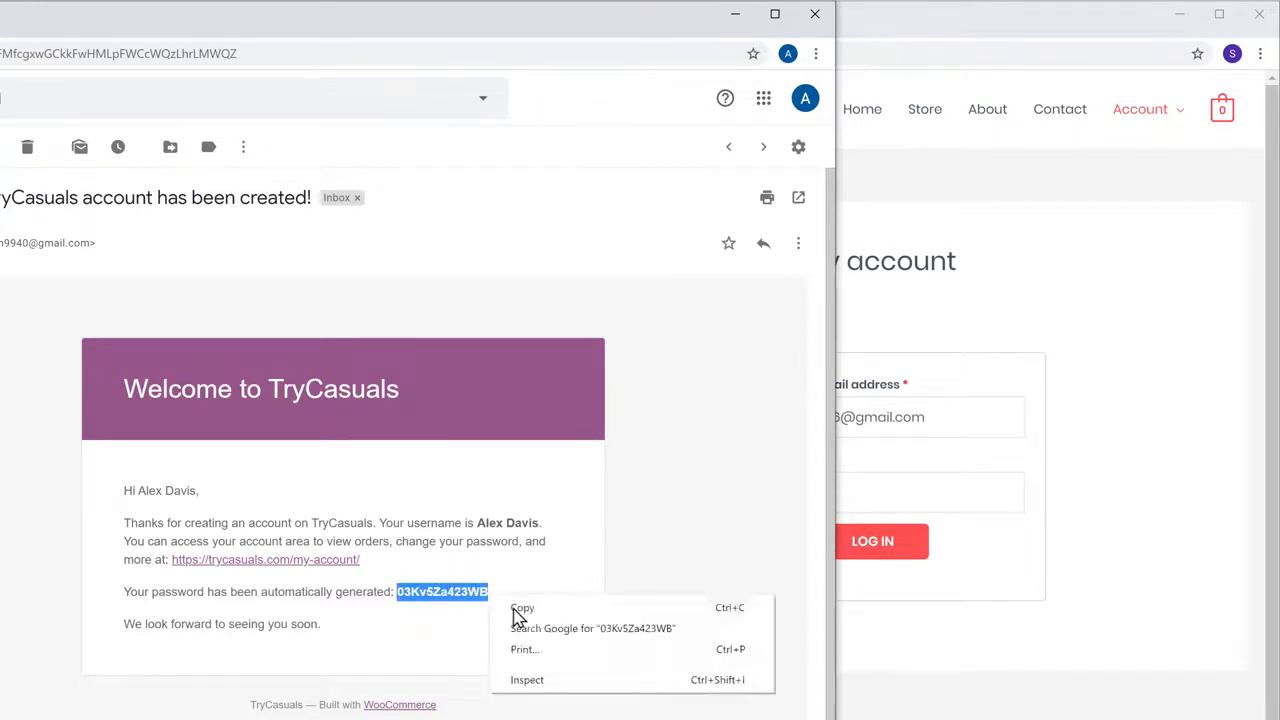
pyautogui.click(521, 609)
pyautogui.hotkey('alt', 'Tab')
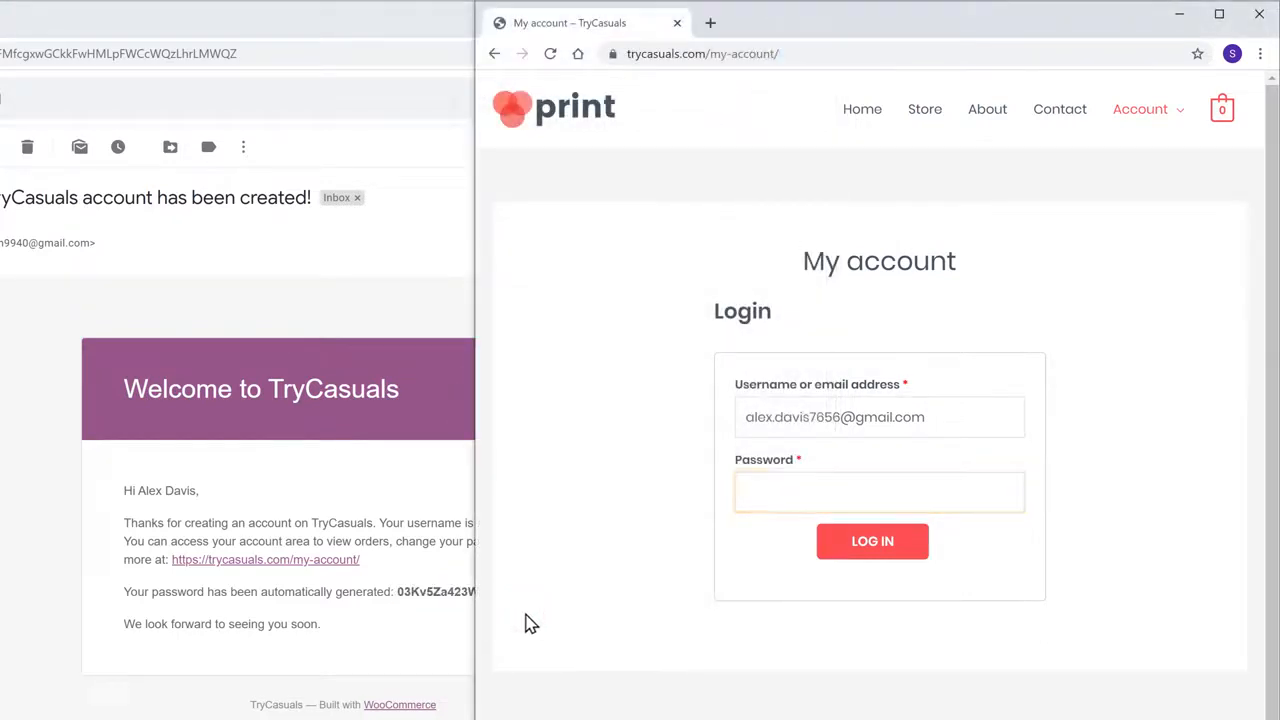
pyautogui.rightClick(803, 493)
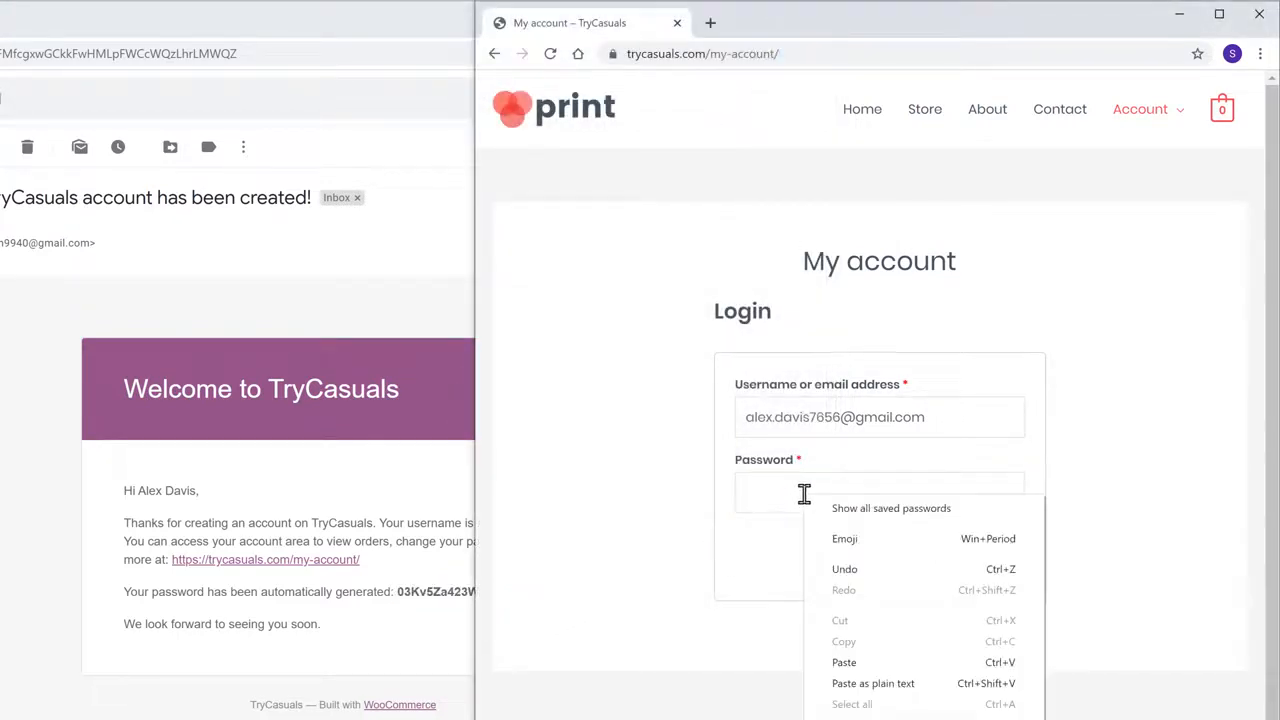
pyautogui.click(844, 663)
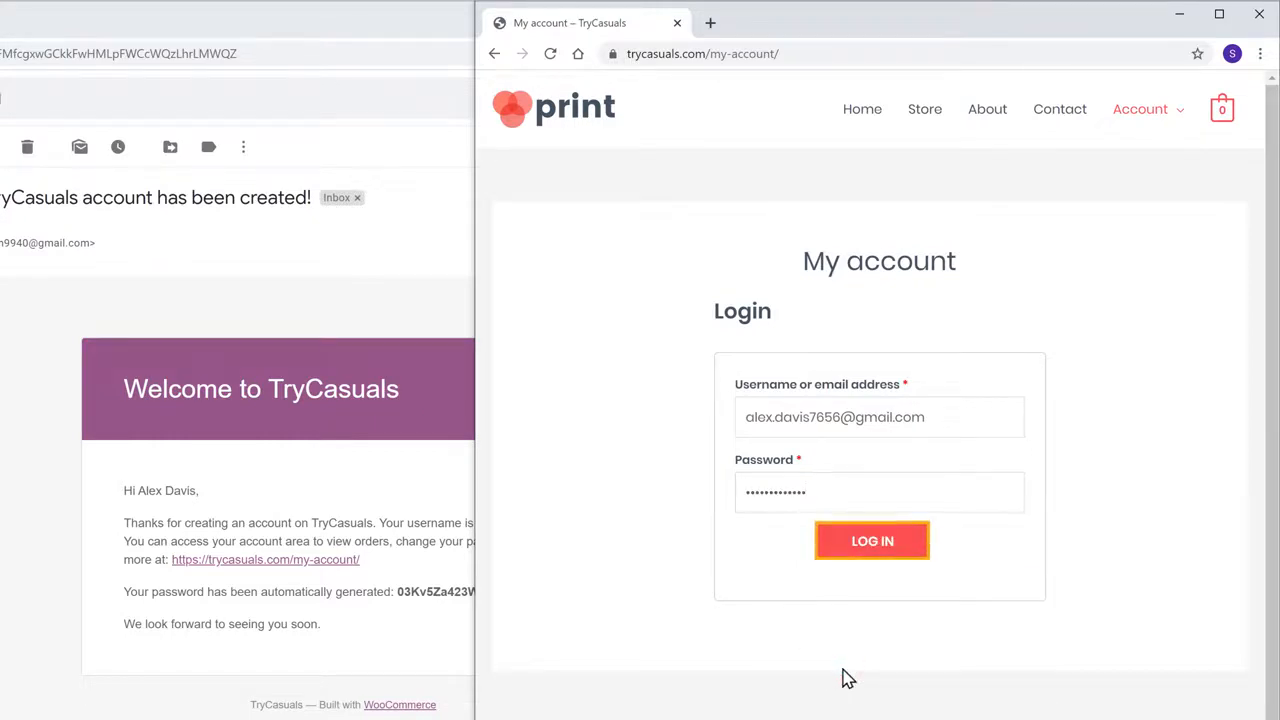
pyautogui.click(866, 555)
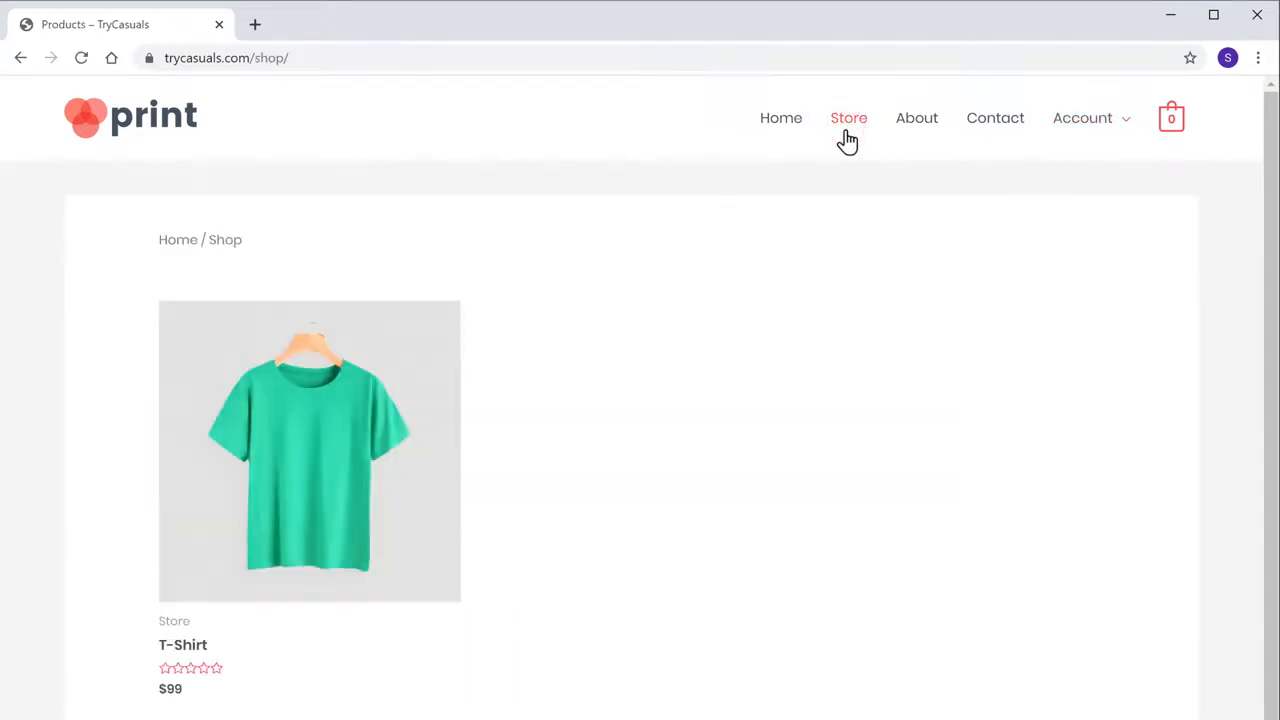
# View the T-Shirt product page from the store, and open the site's home page for editing with Elementor
pyautogui.click(314, 477)
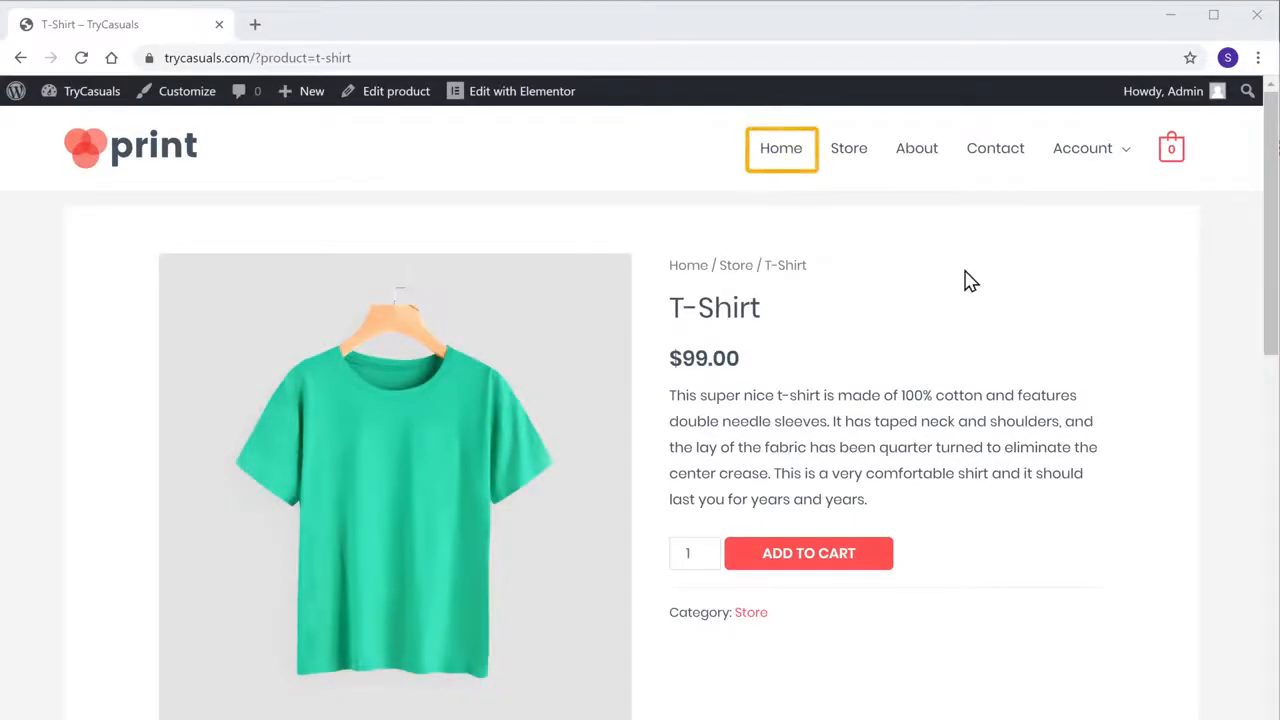
pyautogui.click(778, 160)
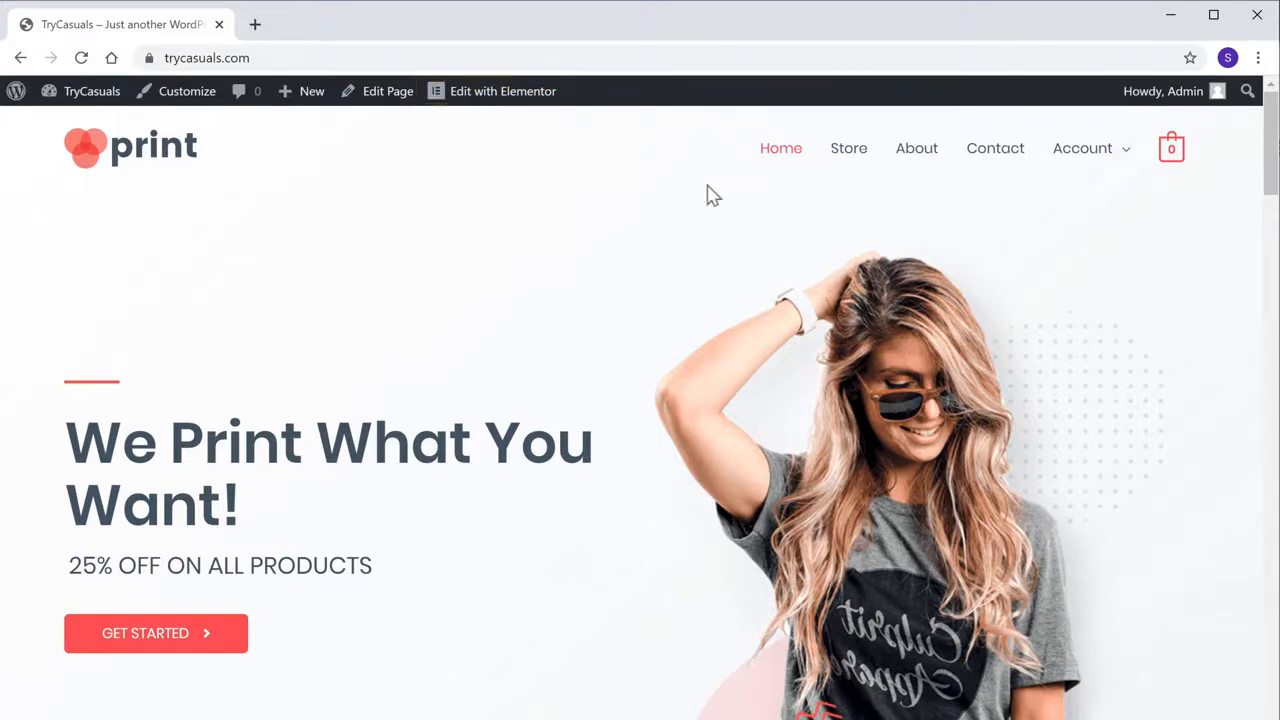
pyautogui.click(593, 120)
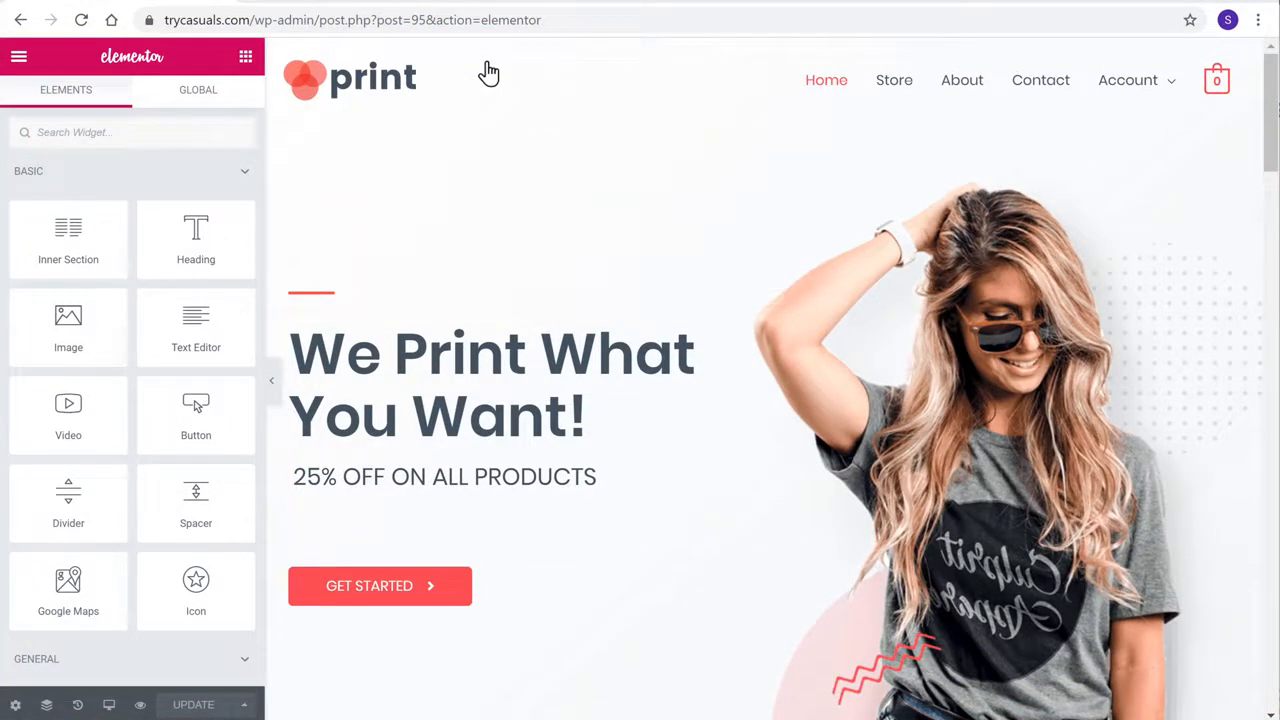
# Replace the home page's main heading "We Print What You Want!" with "Get the Best Products"
pyautogui.moveTo(298, 350); pyautogui.dragTo(600, 418)
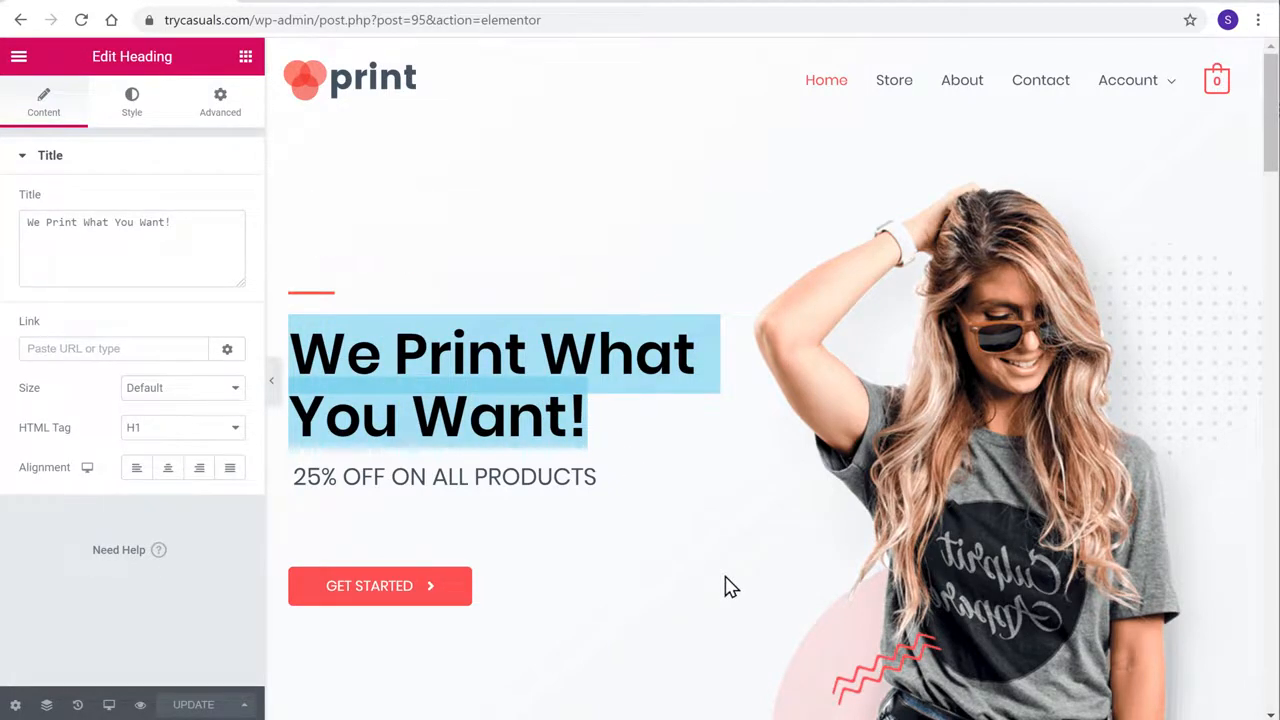
pyautogui.write('Get the')
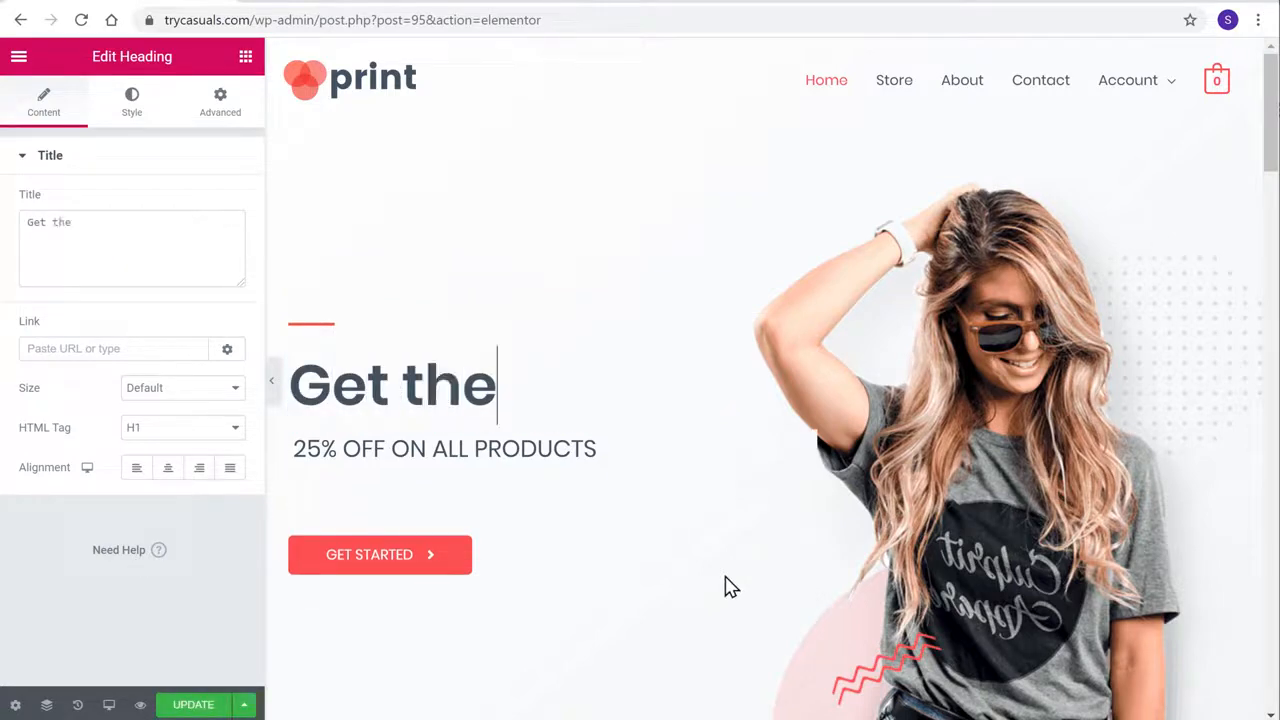
pyautogui.write(' Best Products')
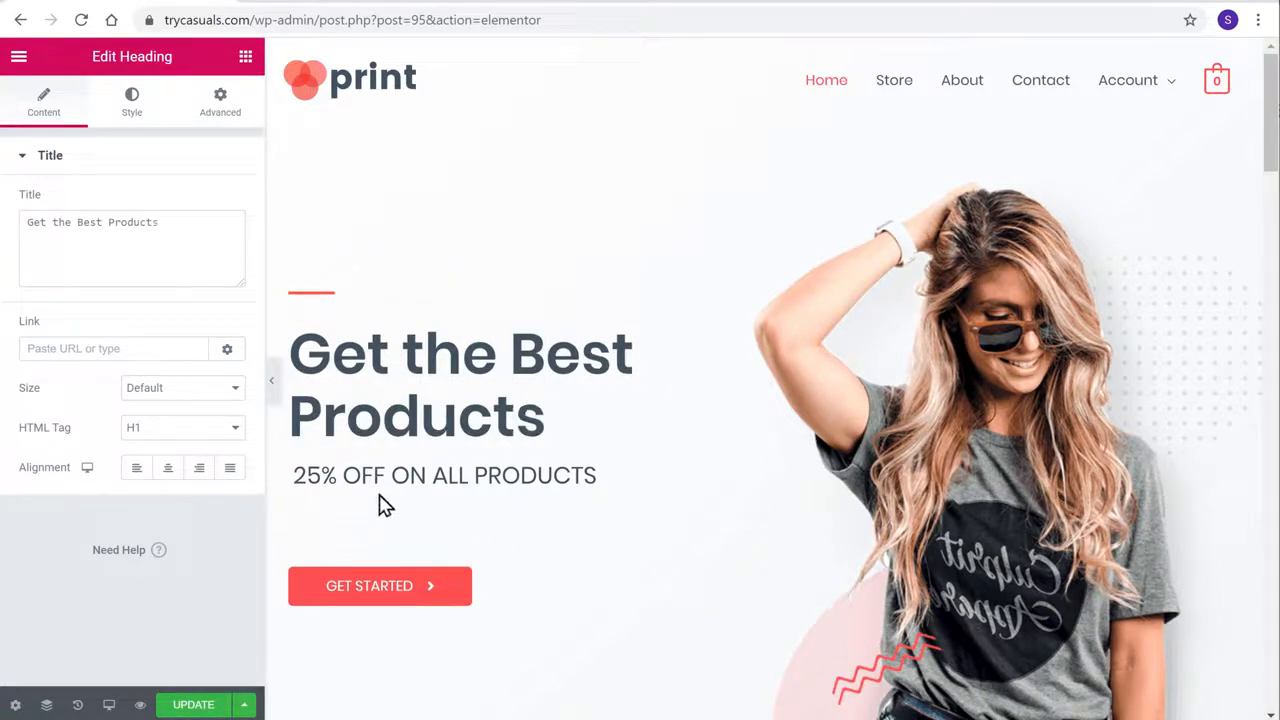
# Change the subheading under the main heading to "FROM OUR STORE" and the hero button's text to "SHOP NOW"
pyautogui.moveTo(292, 476); pyautogui.dragTo(600, 477)
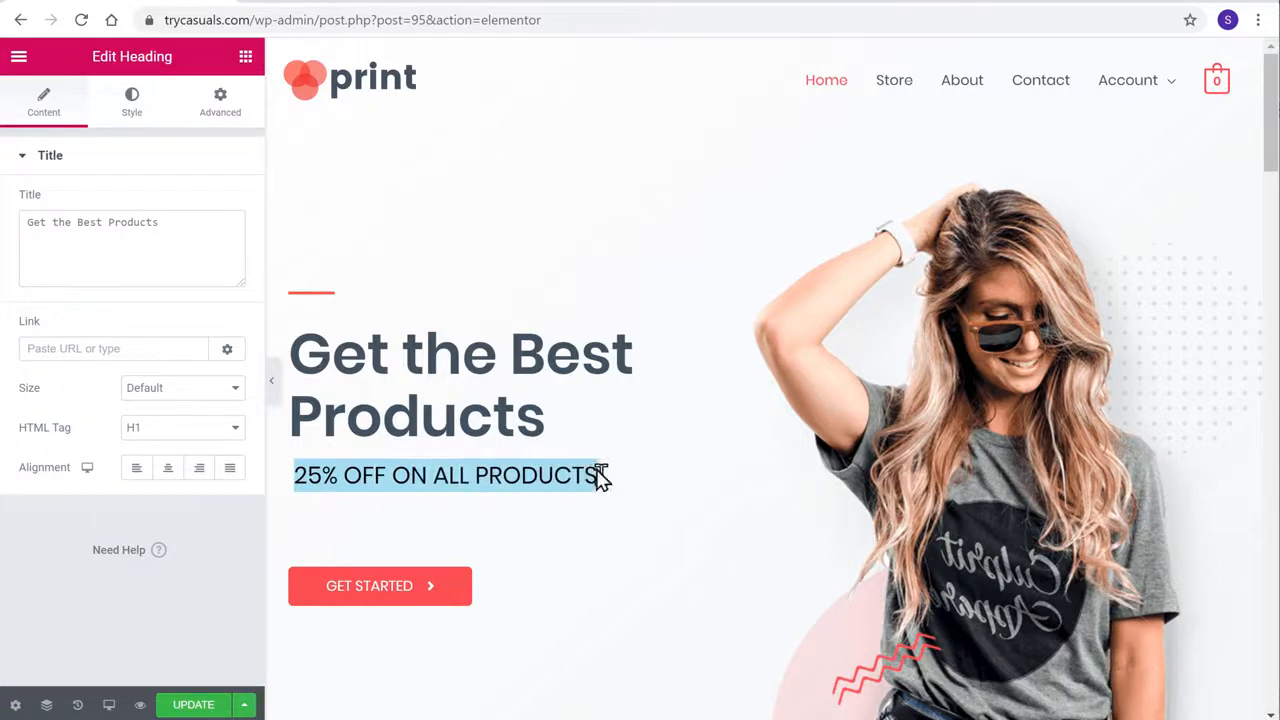
pyautogui.write('FROM OUR STORE')
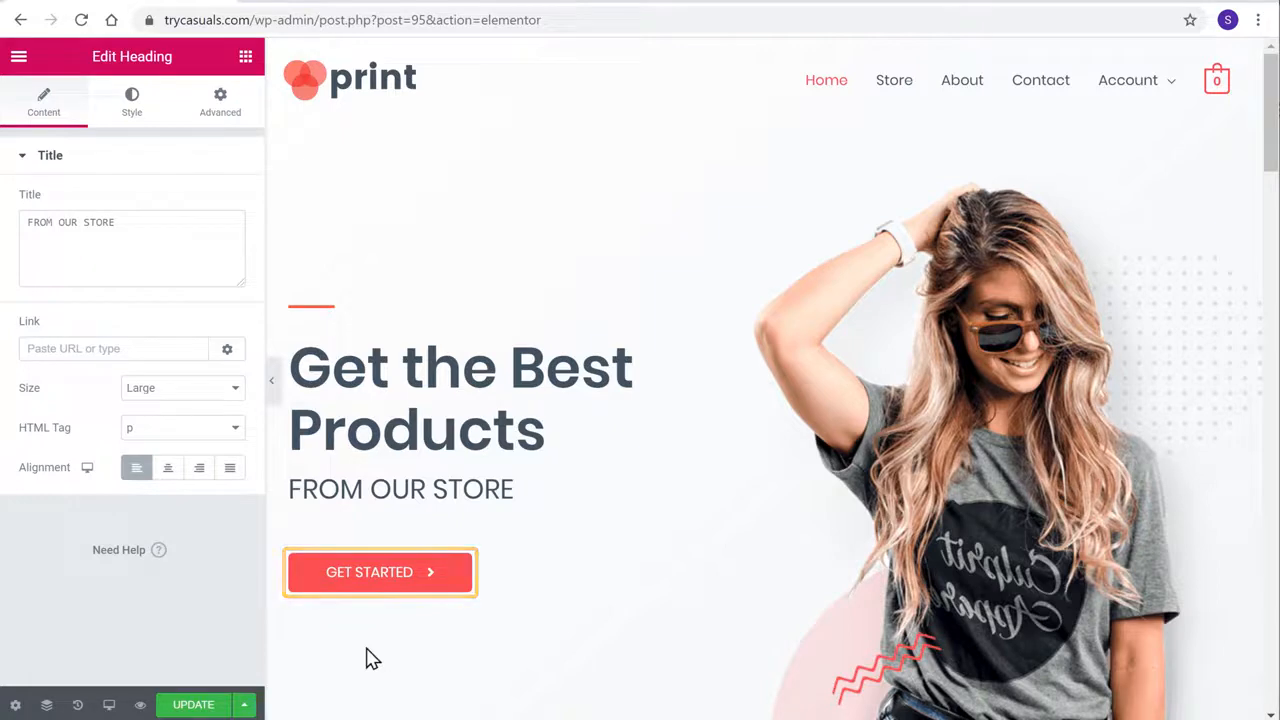
pyautogui.tripleClick(338, 588)
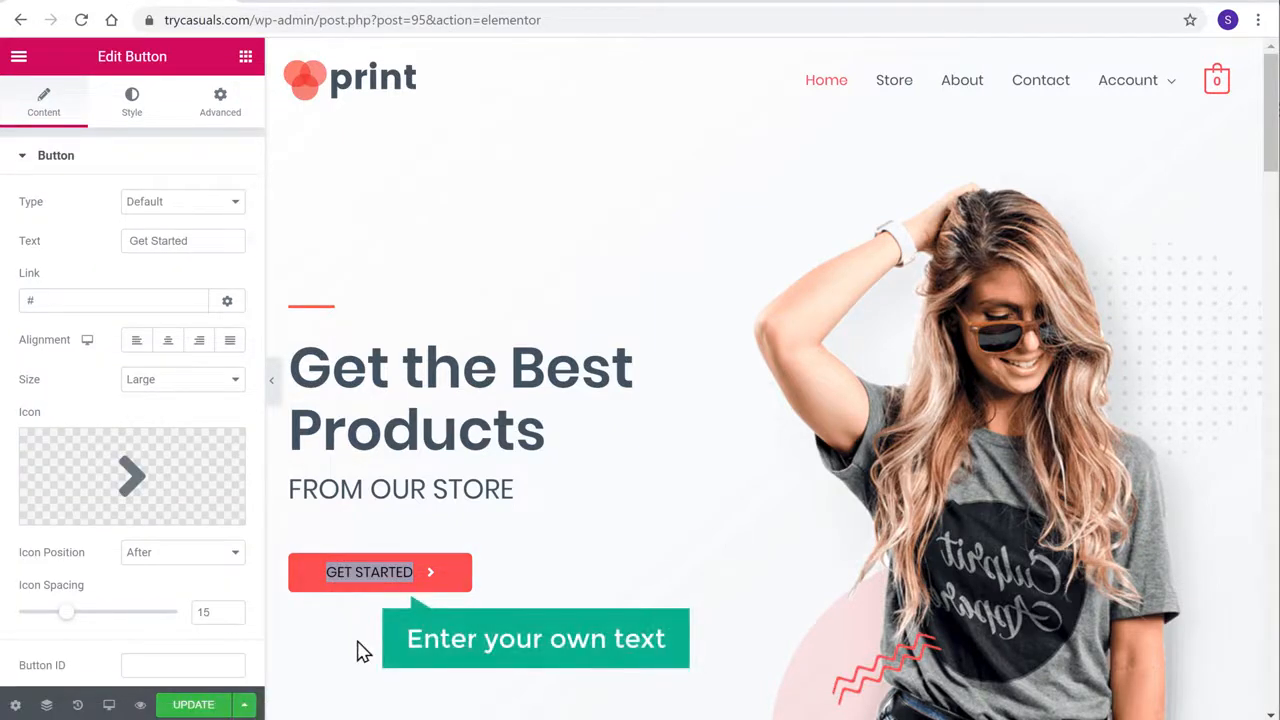
pyautogui.write('SHOP NOW')
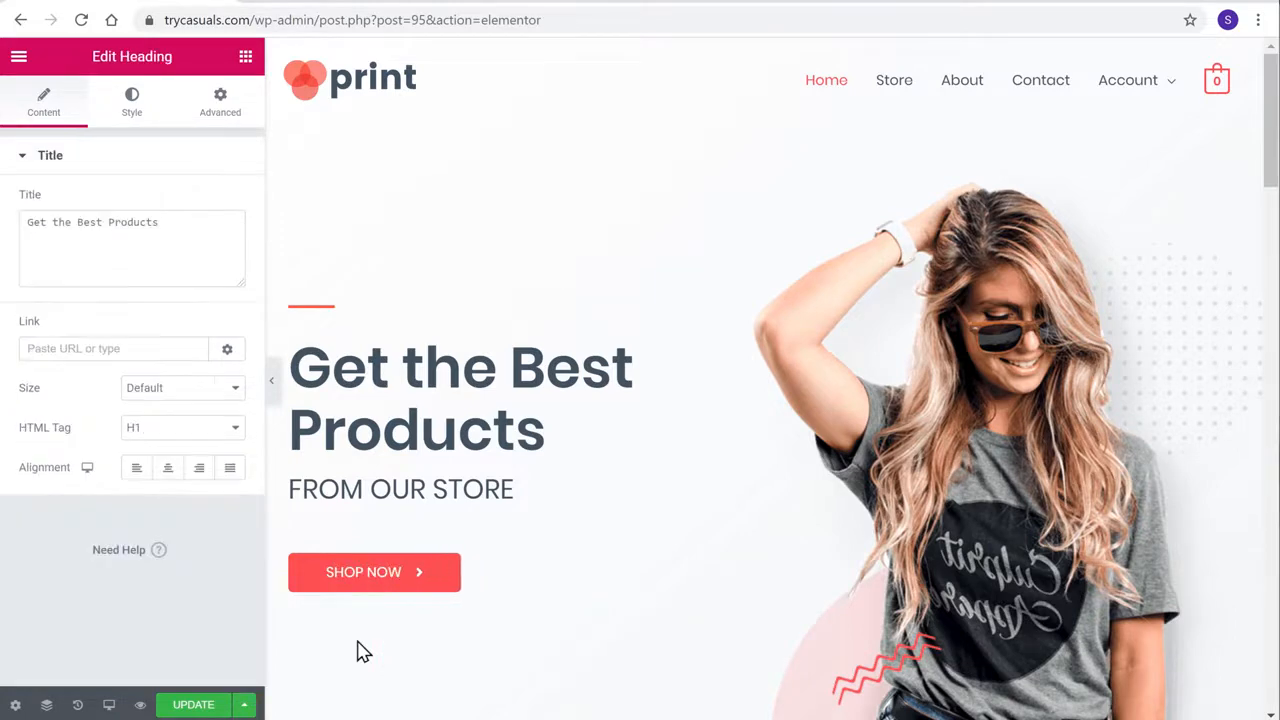
# Replace the "Hurry Up!" heading in the home page's deal section with "Start Typing"
pyautogui.scroll(-10, 1270, 143)
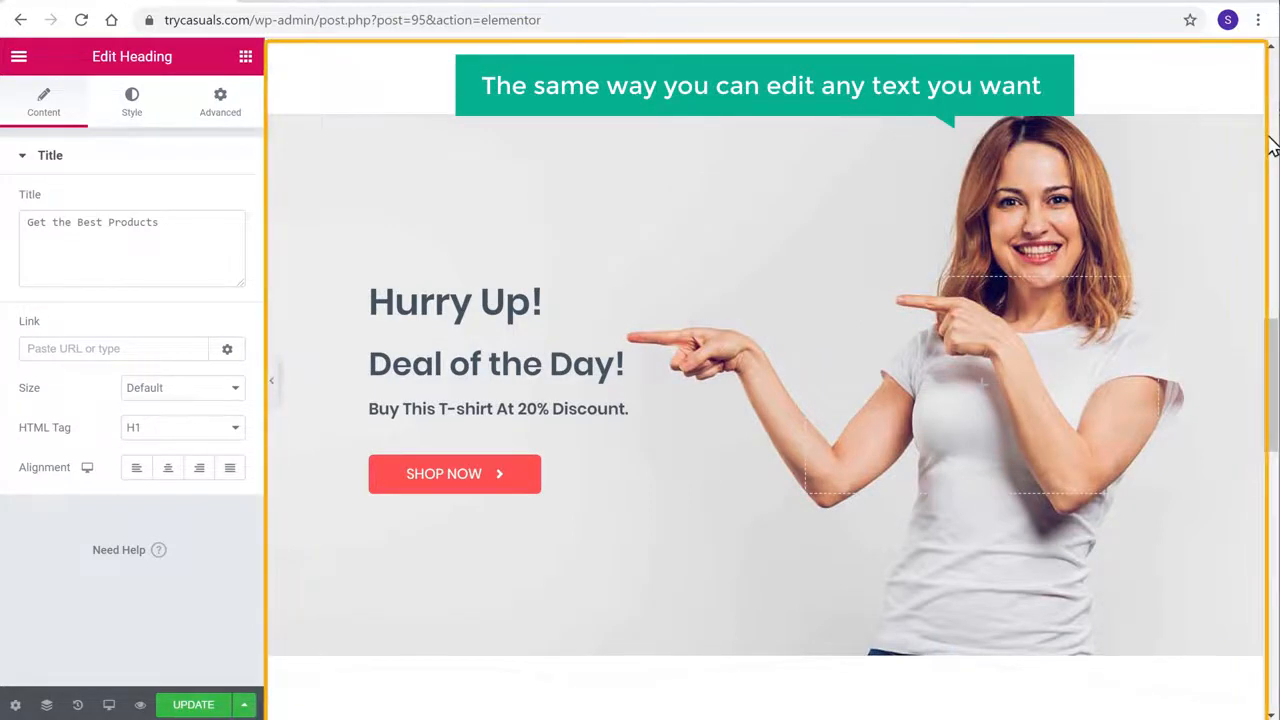
pyautogui.moveTo(384, 305); pyautogui.dragTo(563, 277)
pyautogui.write('Start Typing')
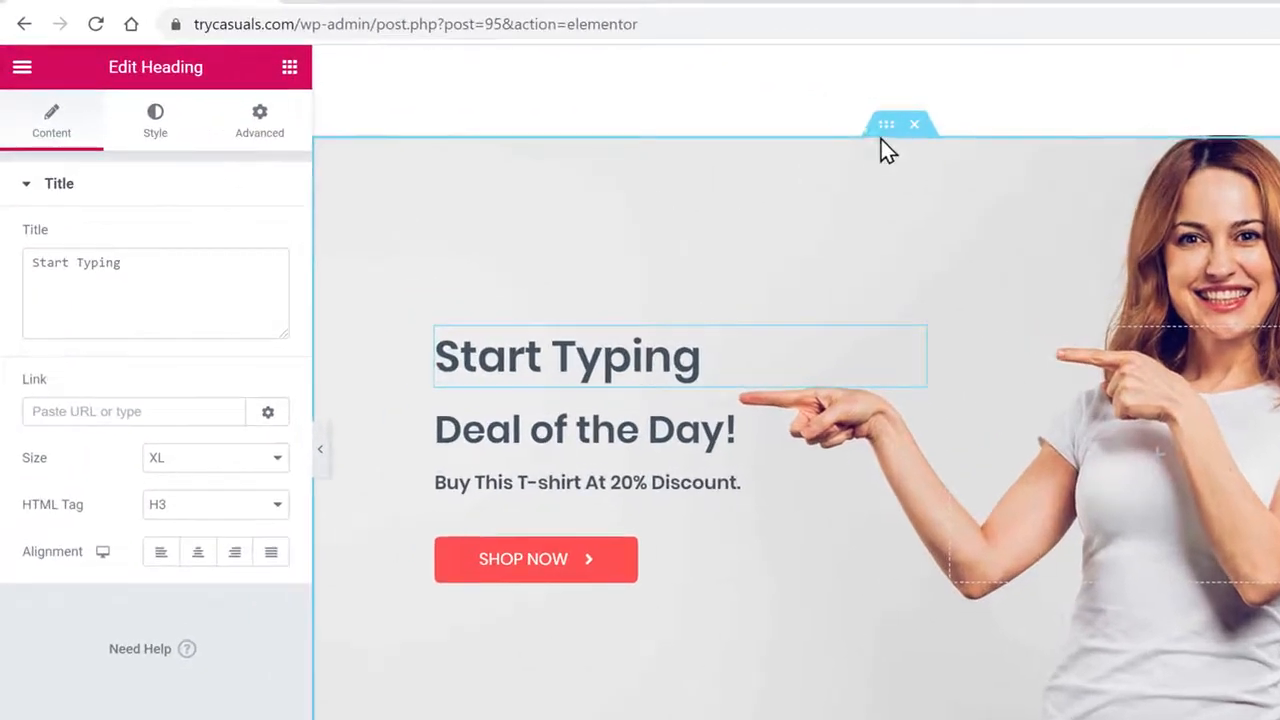
# Replace the deal section's background picture with the uploaded file "Image", and update the home page
pyautogui.click(751, 105)
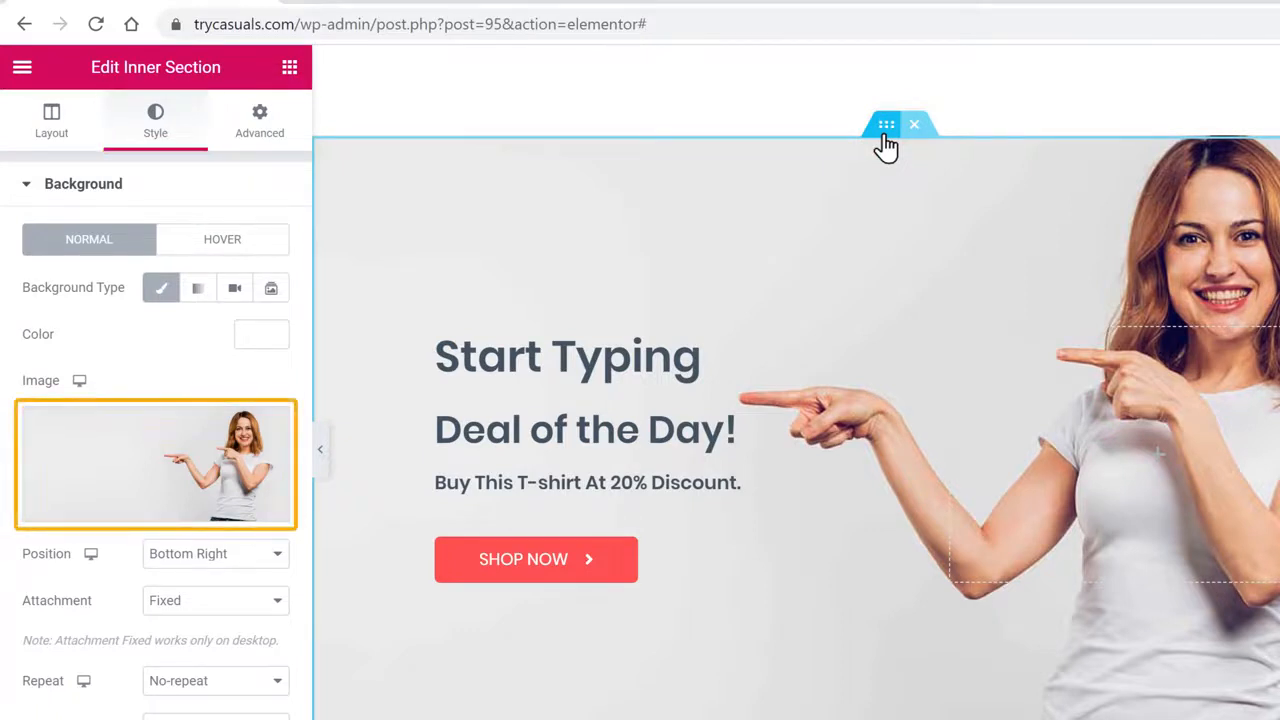
pyautogui.moveTo(157, 457)
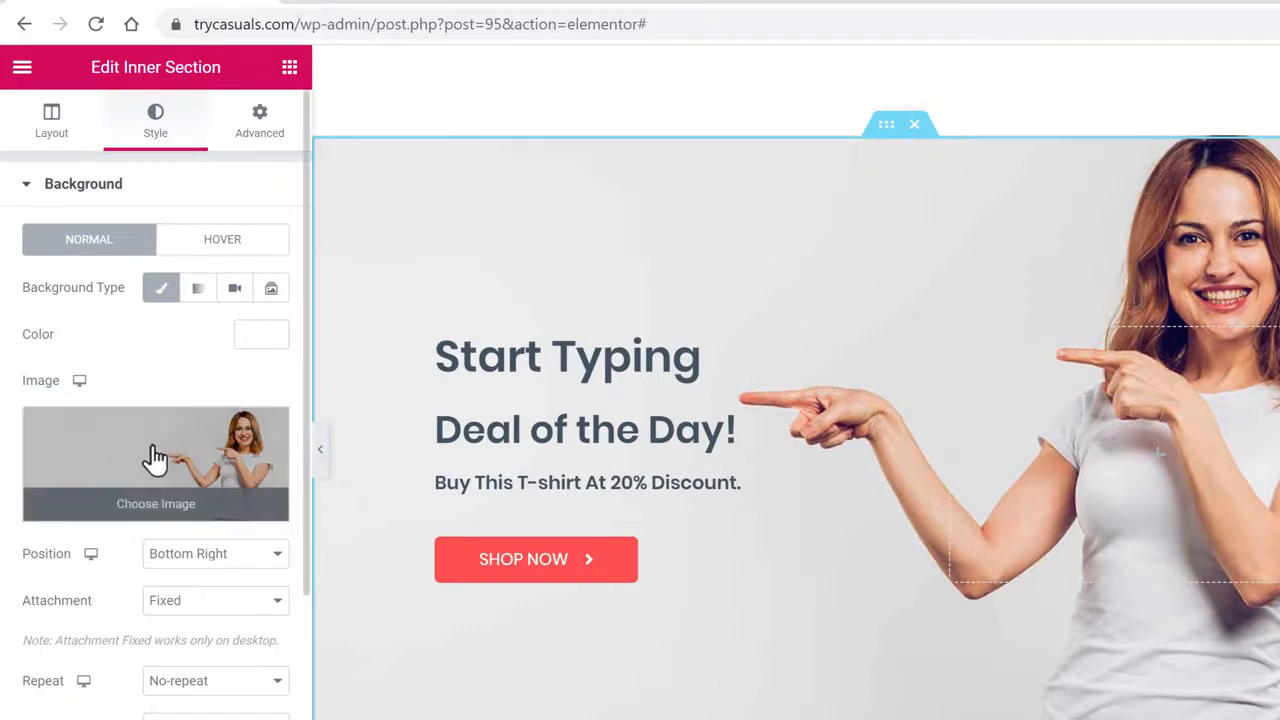
pyautogui.click(153, 452)
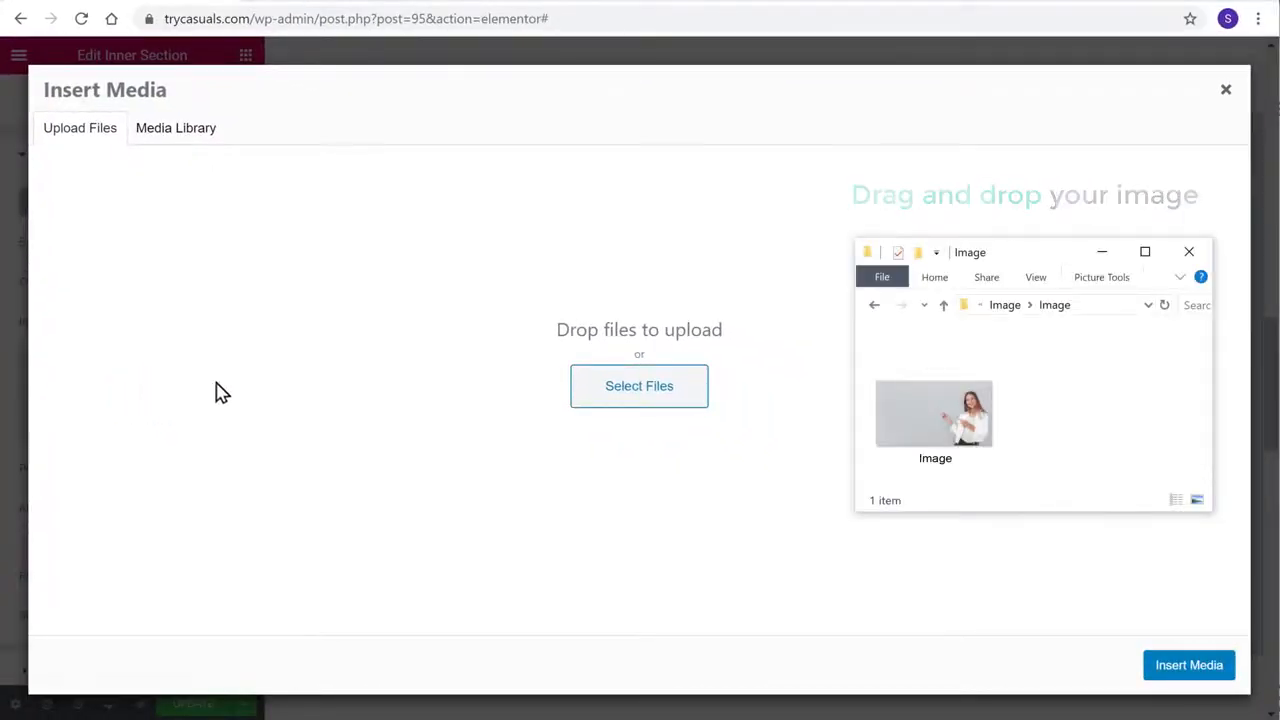
pyautogui.click(928, 418)
pyautogui.moveTo(928, 418); pyautogui.dragTo(636, 337)
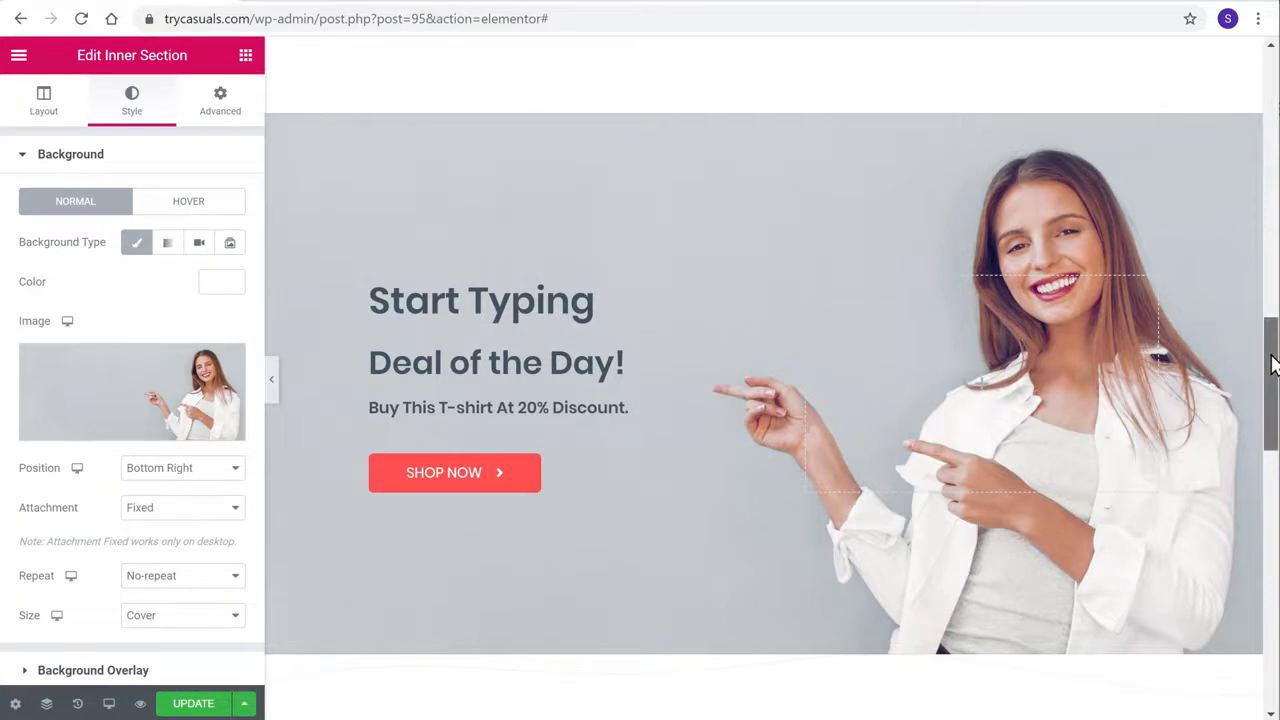
pyautogui.moveTo(1271, 366); pyautogui.dragTo(1274, 85)
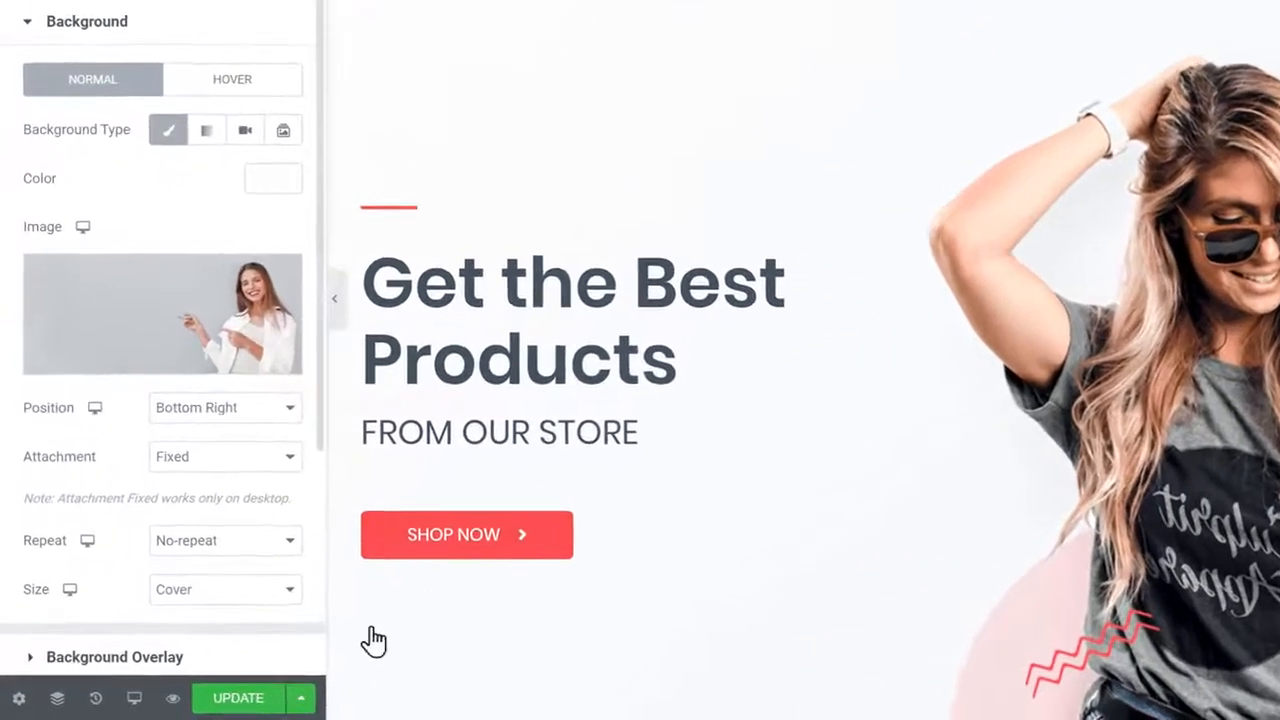
pyautogui.click(234, 705)
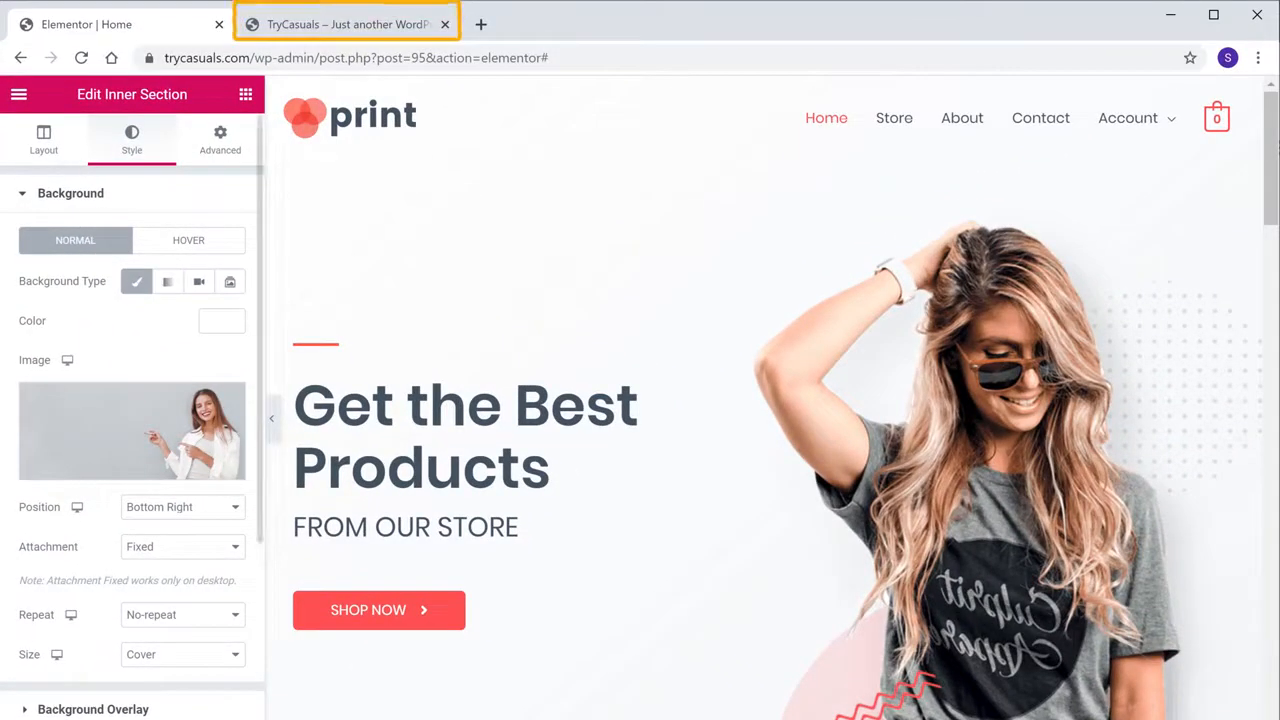
# Review the updated home page on the site, including its "Our Featured Products" section
pyautogui.click(364, 30)
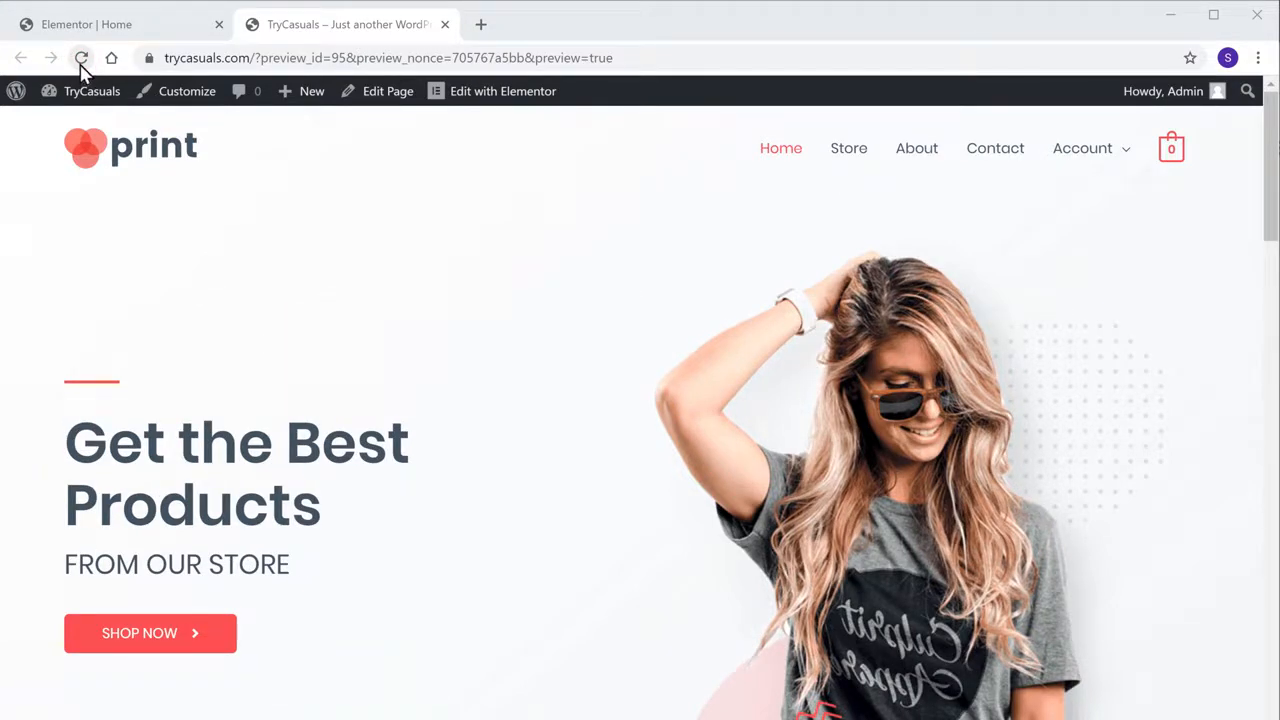
pyautogui.scroll(-15, 1268, 166)
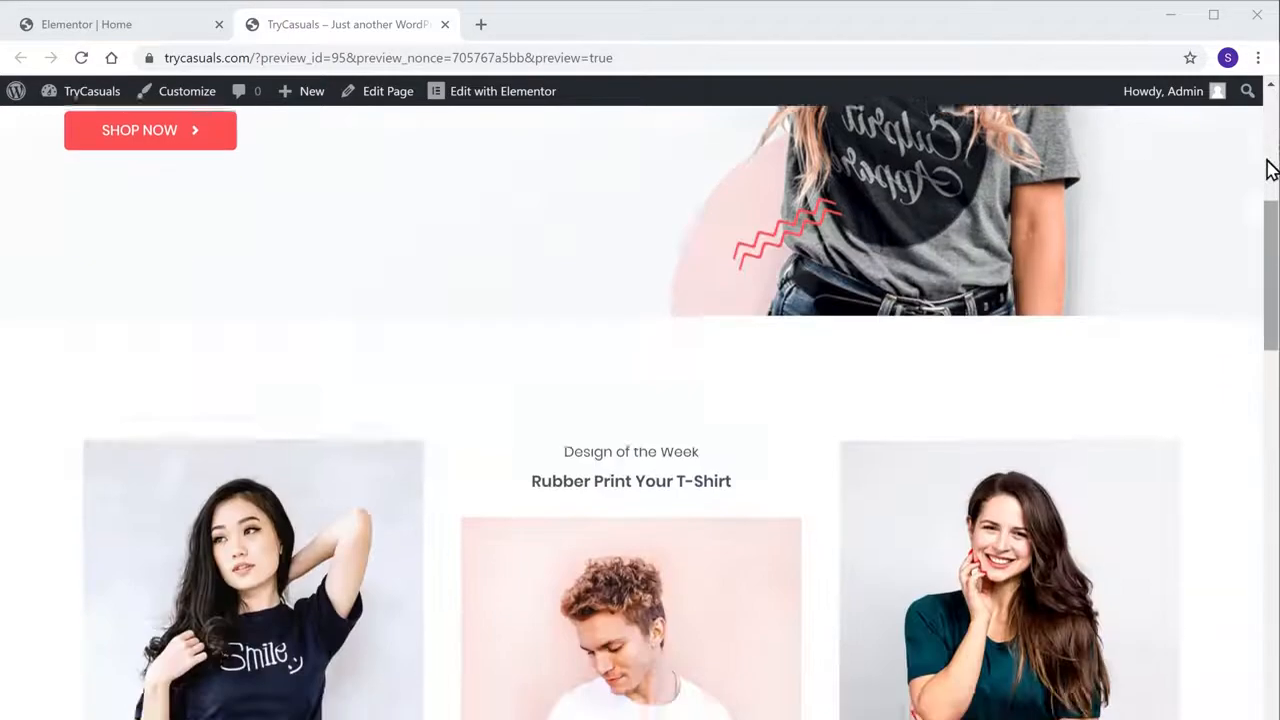
pyautogui.scroll(-4, 1268, 130)
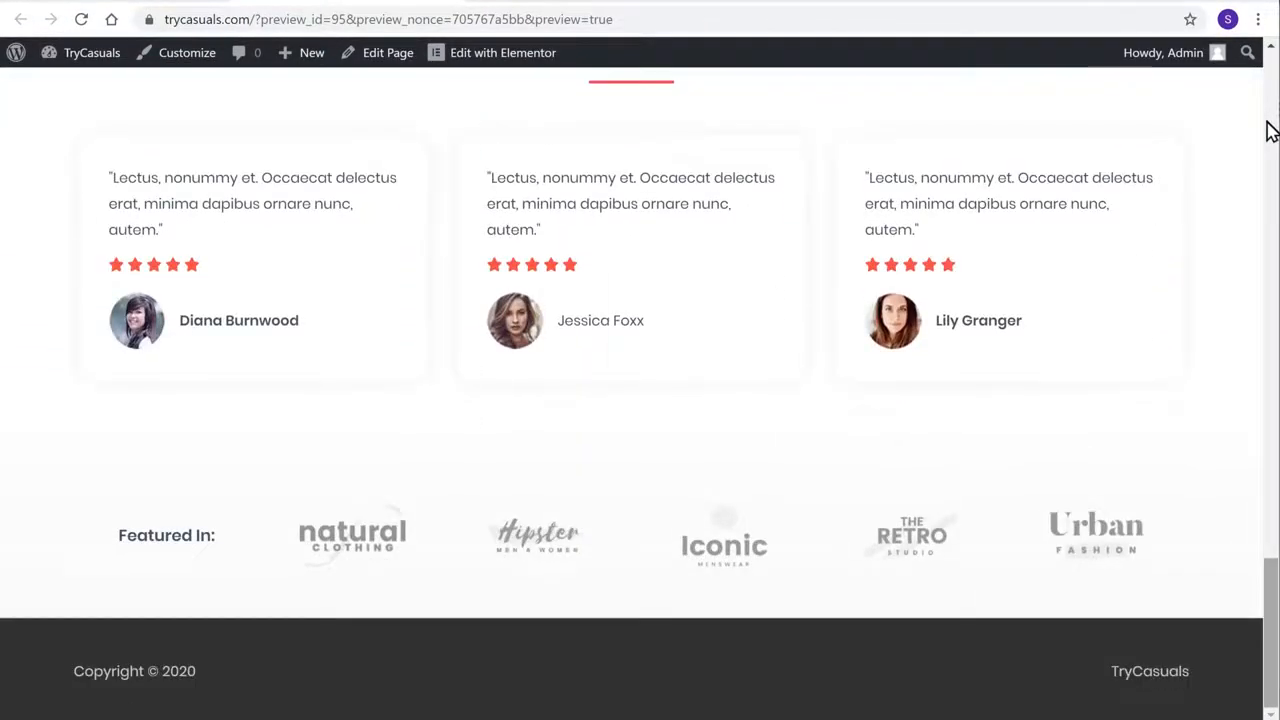
pyautogui.scroll(19, 1268, 130)
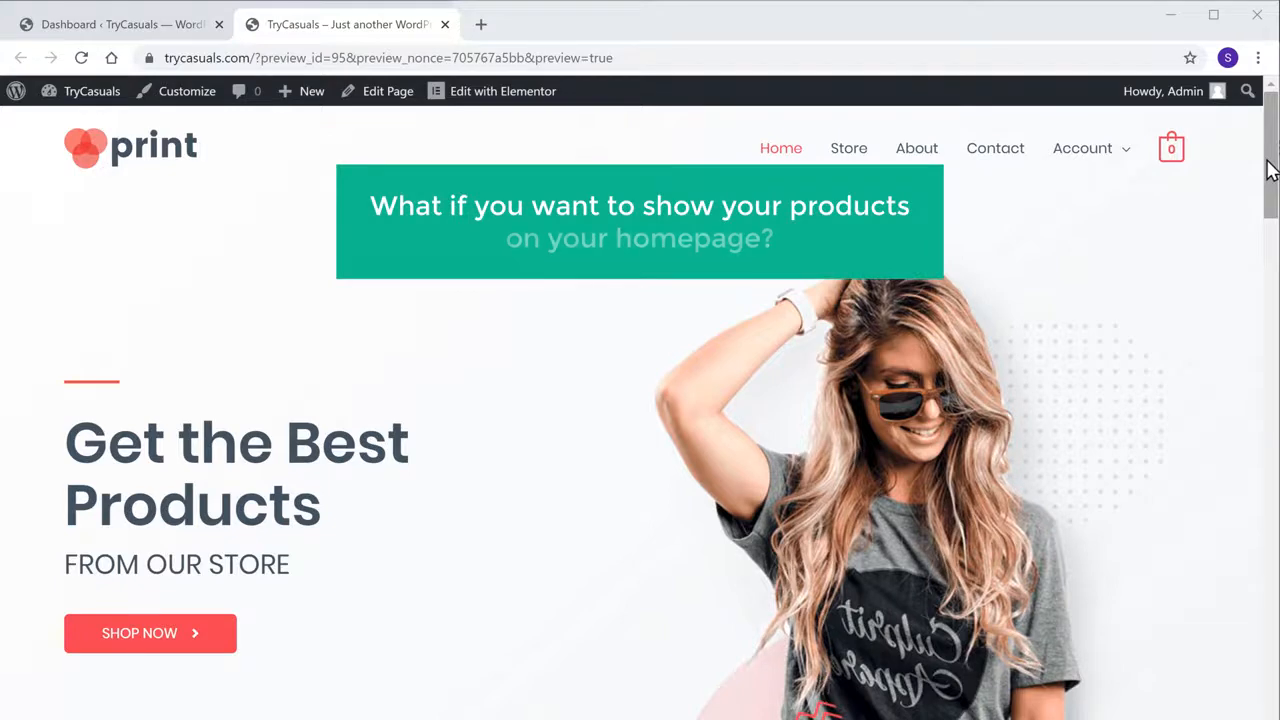
pyautogui.scroll(-12, 1270, 170)
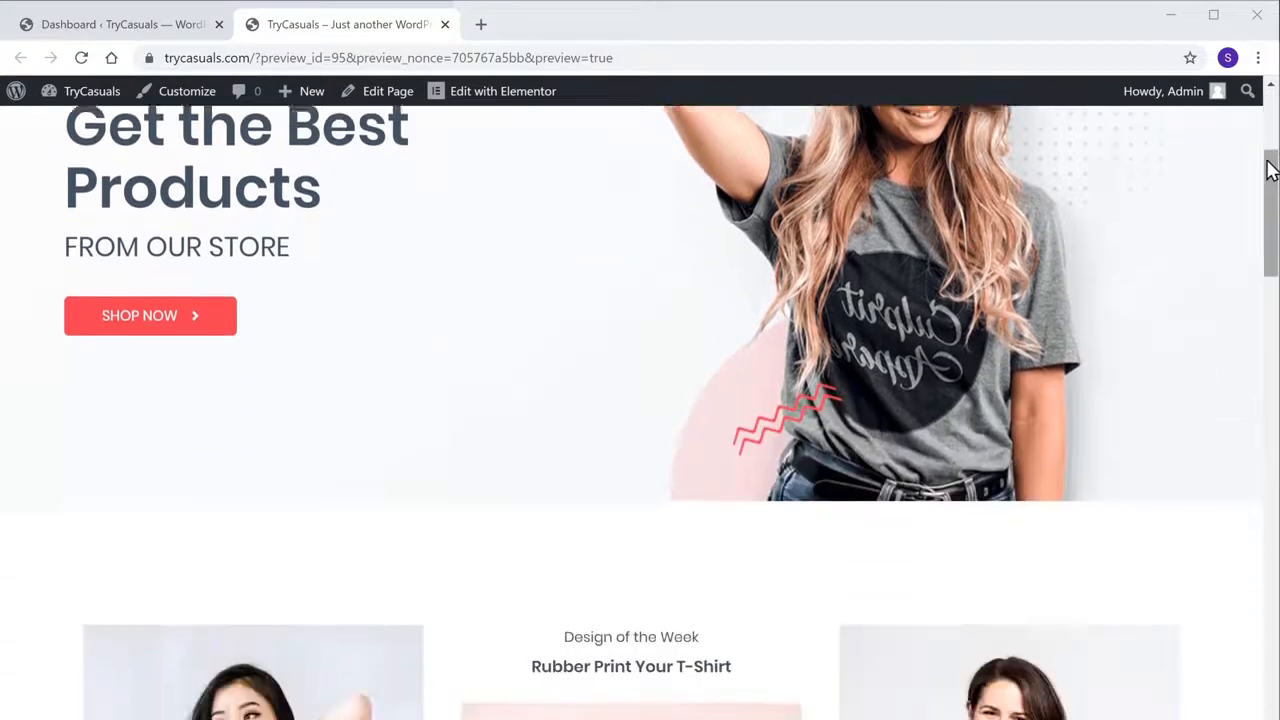
pyautogui.scroll(-1, 1270, 170)
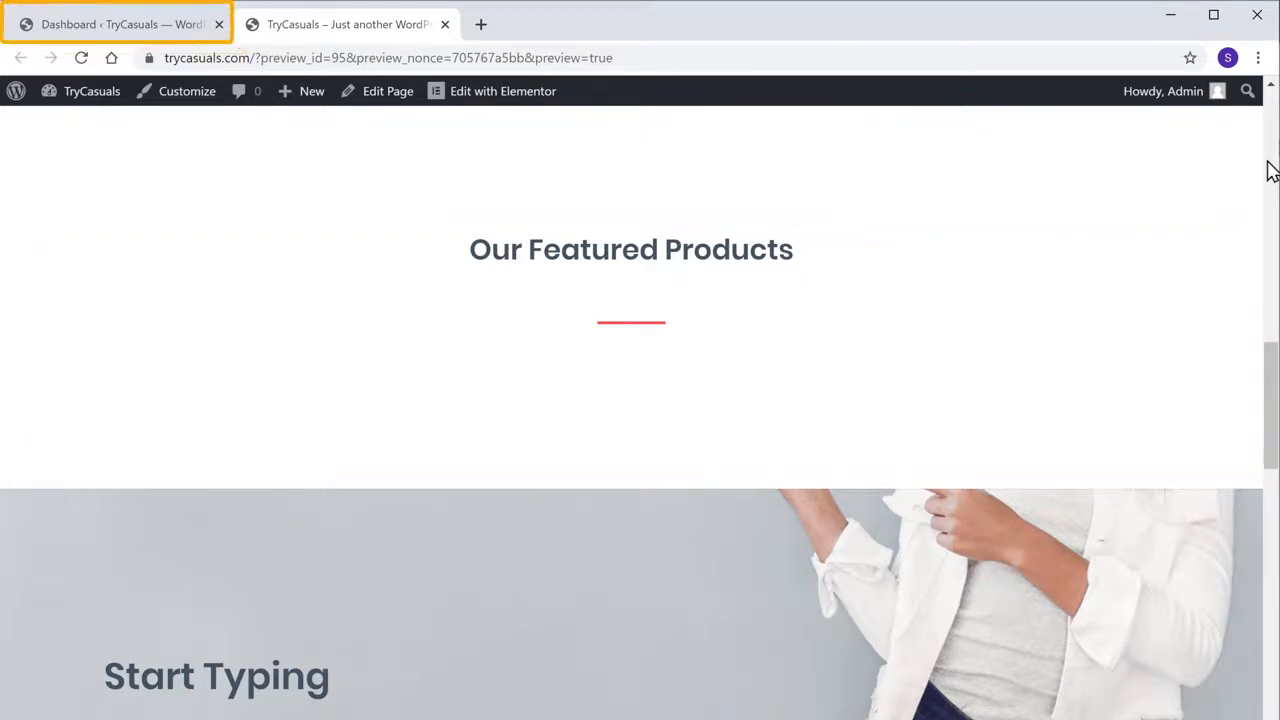
# Feature the products Coffee Printed Brown Tshirt, Yellow Printed Tshirt, Printed Tshirt Coffee Black Color and Printed Tshirt Purple Color, and view them on the home page
pyautogui.click(124, 27)
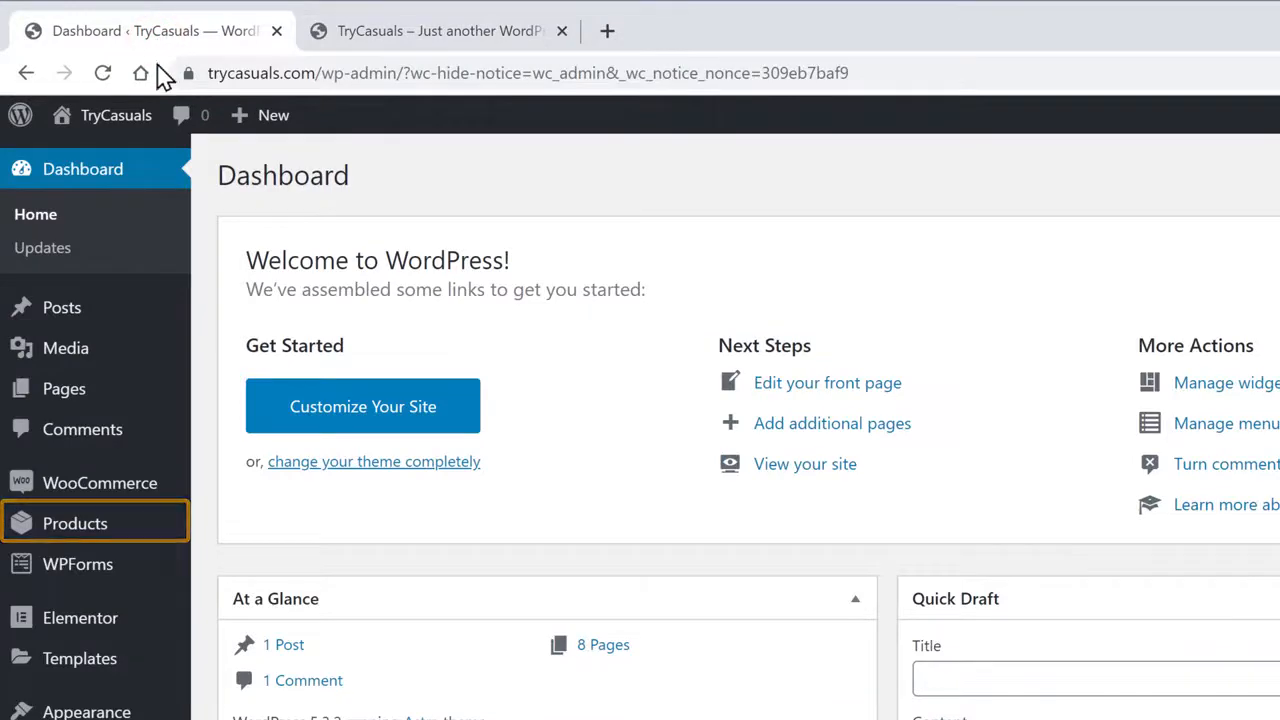
pyautogui.moveTo(68, 548)
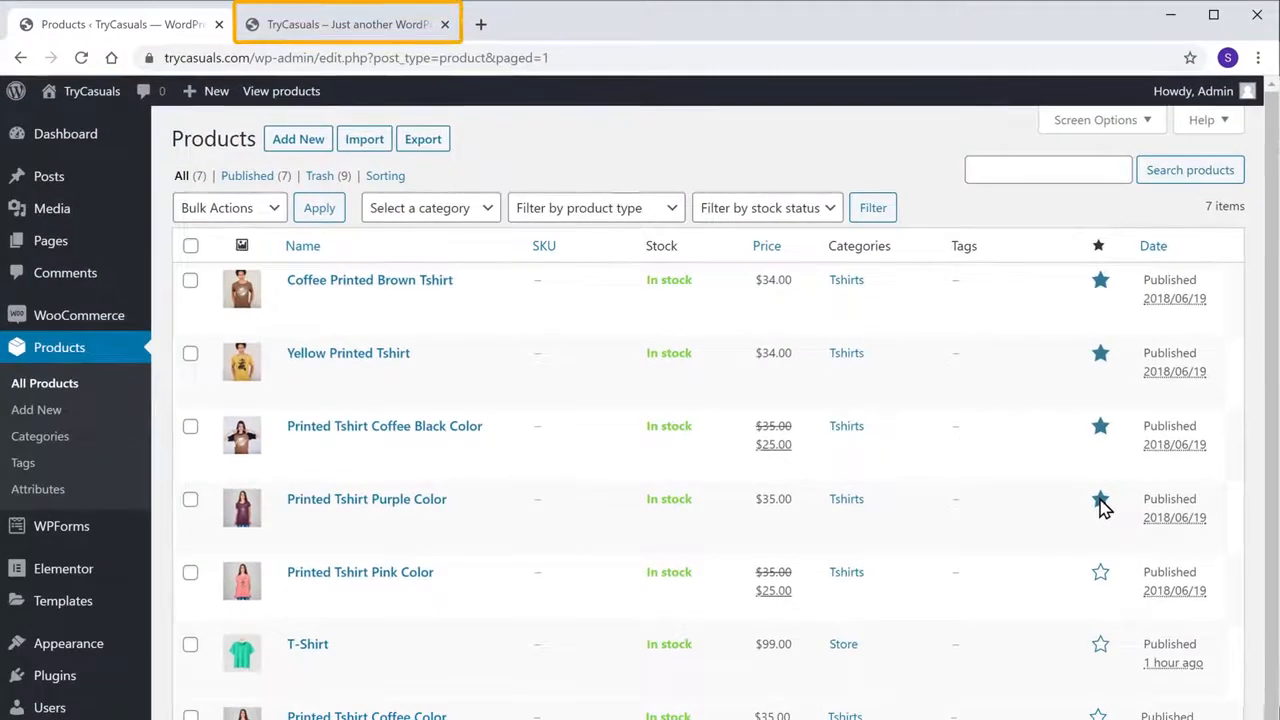
pyautogui.click(357, 34)
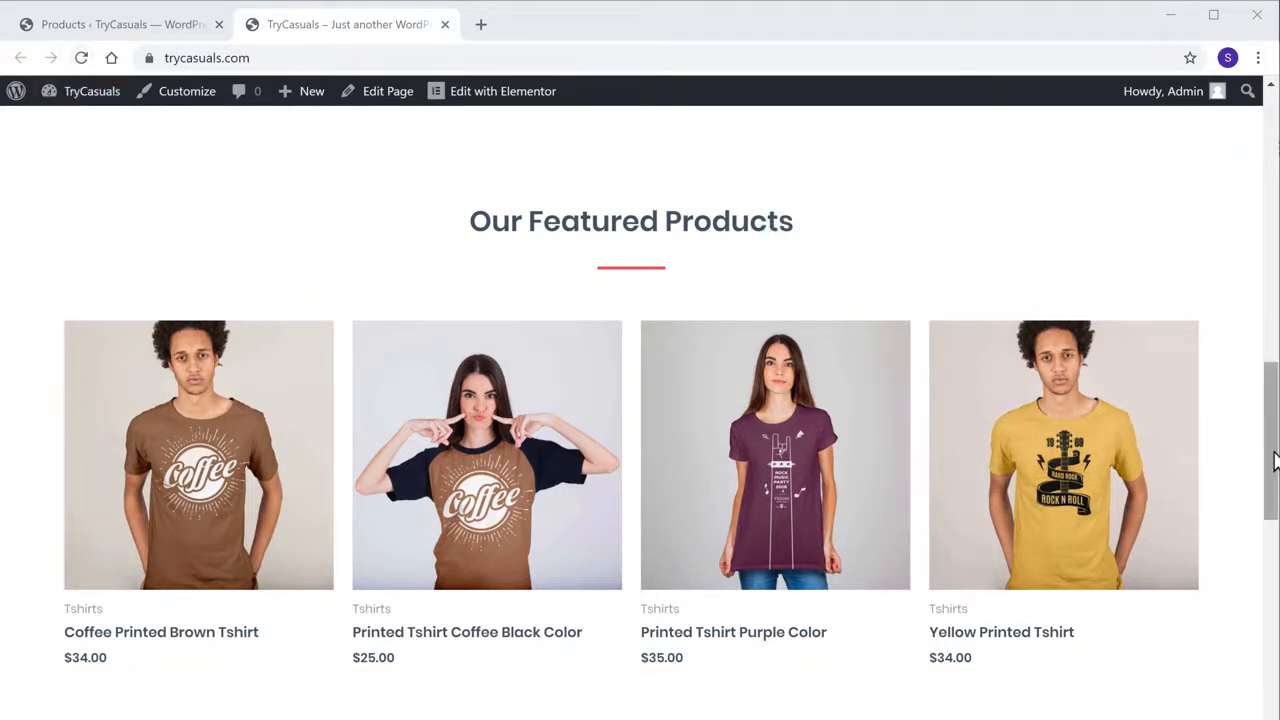
# Open the site customizer, remove the "print" logo from the header, and display the site title TryCasuals in its place
pyautogui.moveTo(1272, 430); pyautogui.dragTo(1275, 150)
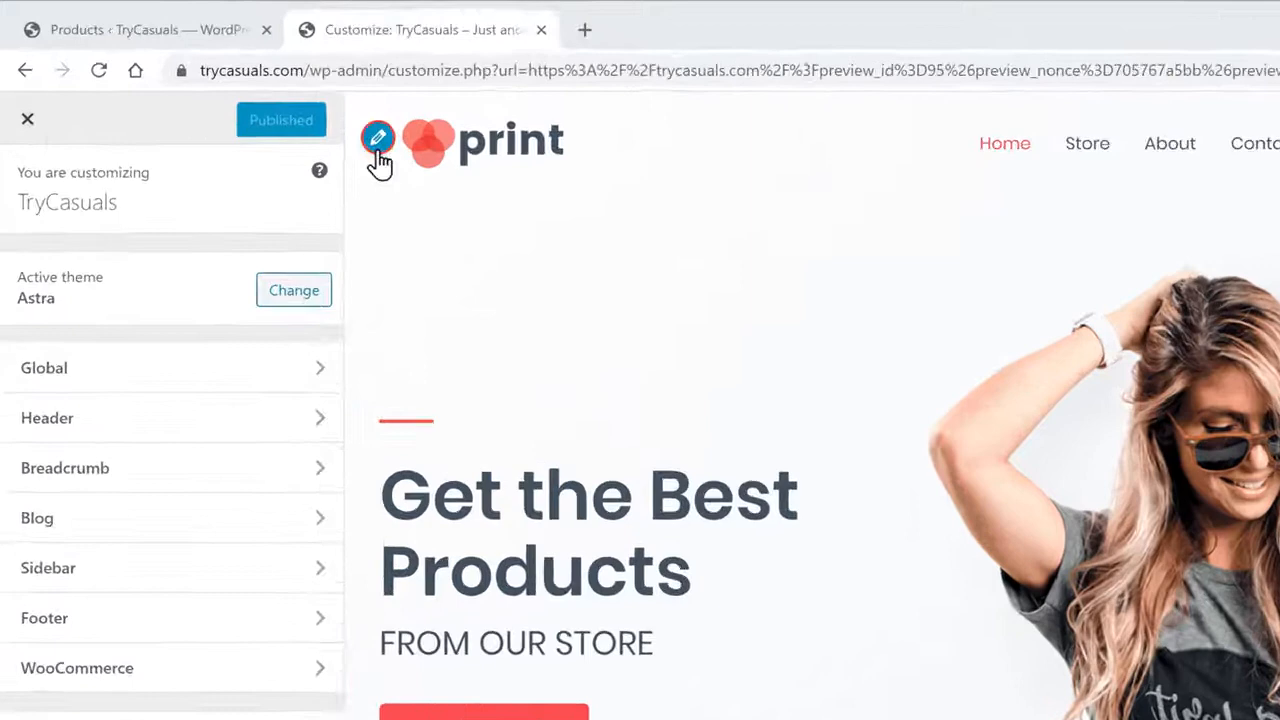
pyautogui.click(310, 113)
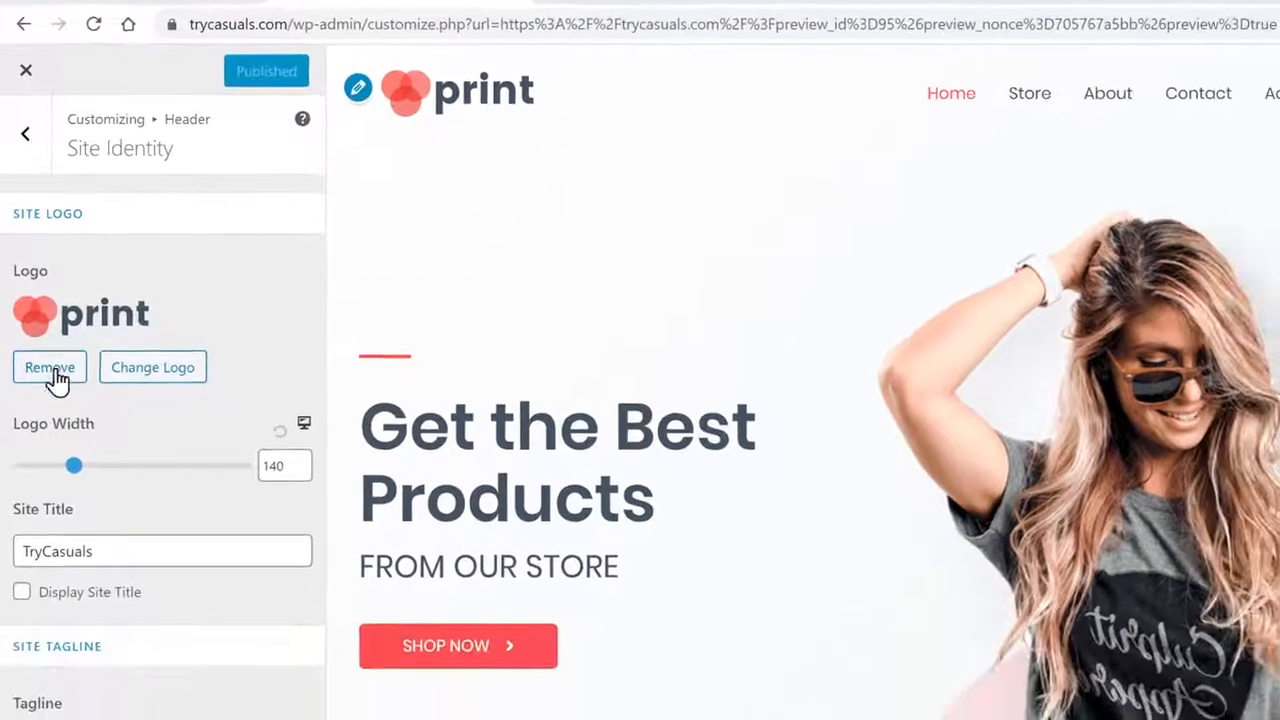
pyautogui.click(54, 443)
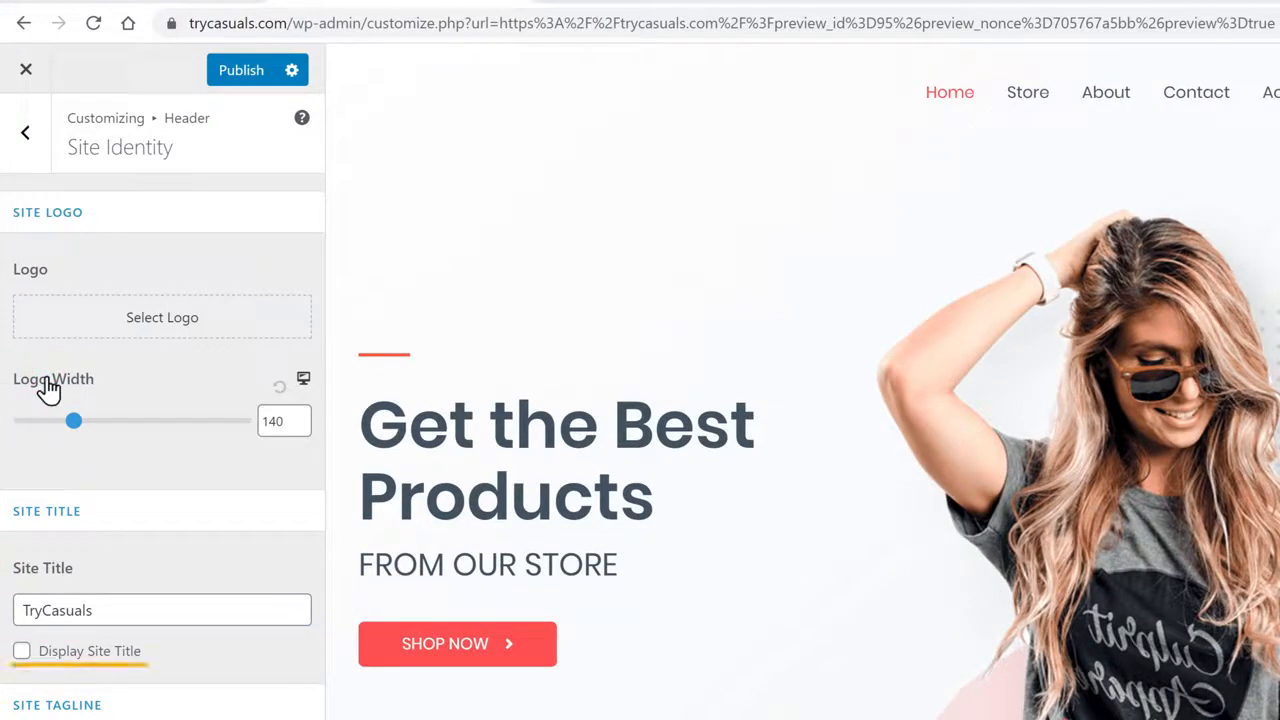
pyautogui.click(21, 651)
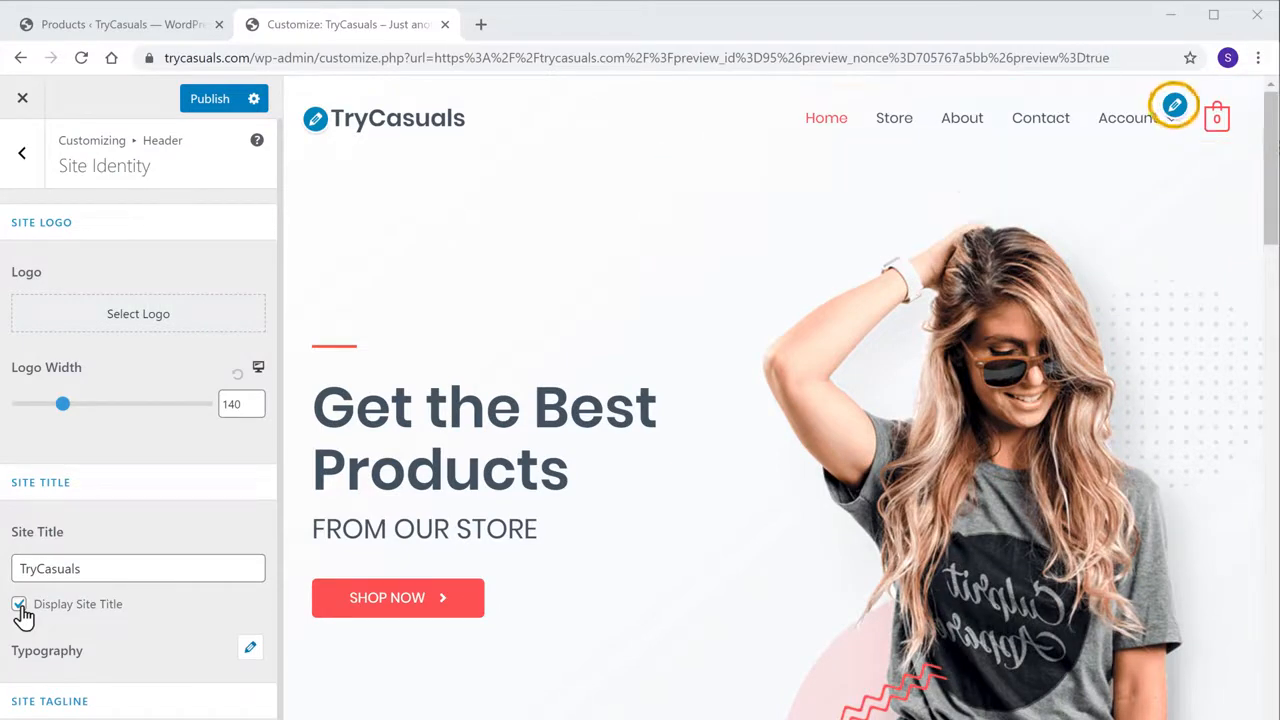
# Open the header's Main Menu for editing and remove the Contact page from it
pyautogui.click(1174, 108)
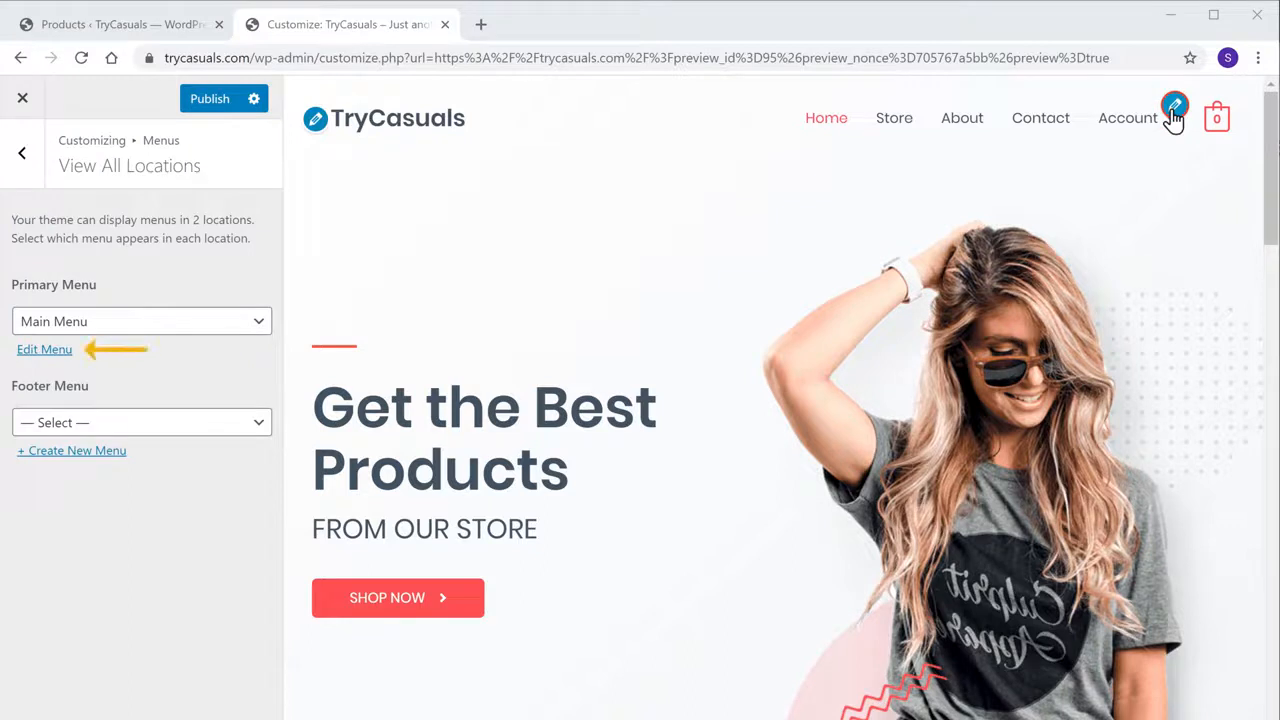
pyautogui.click(38, 352)
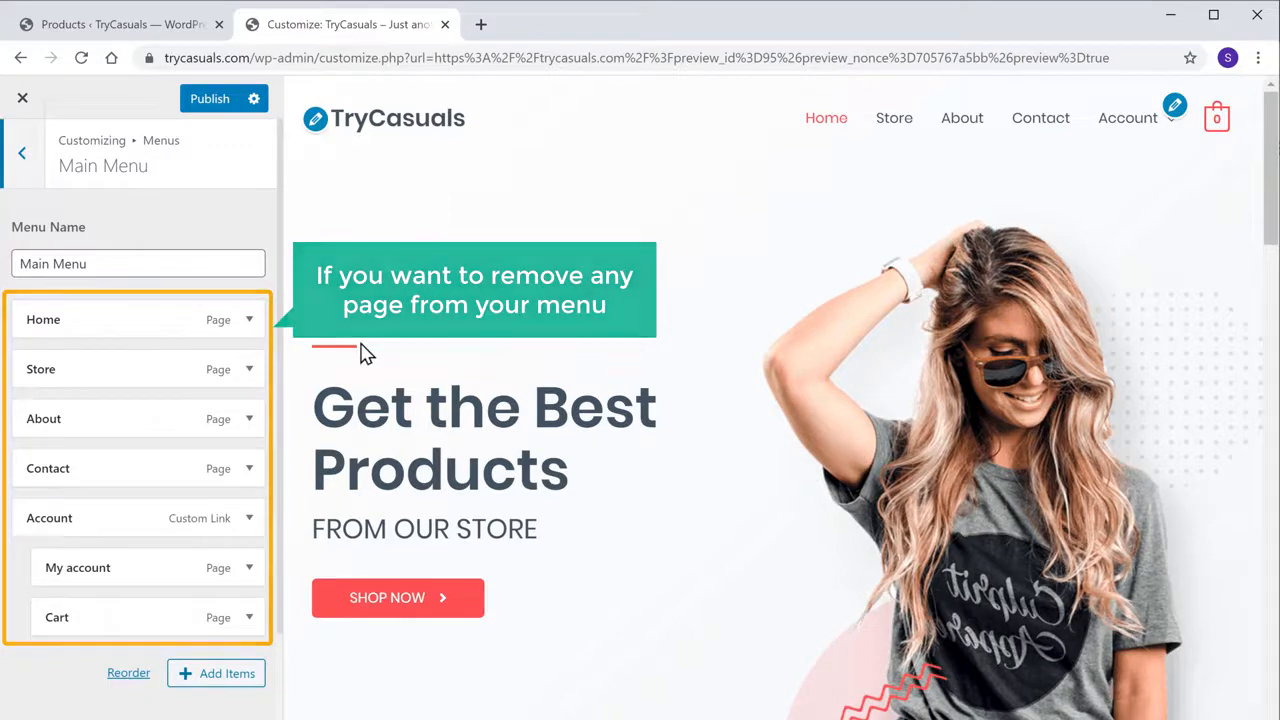
pyautogui.click(80, 470)
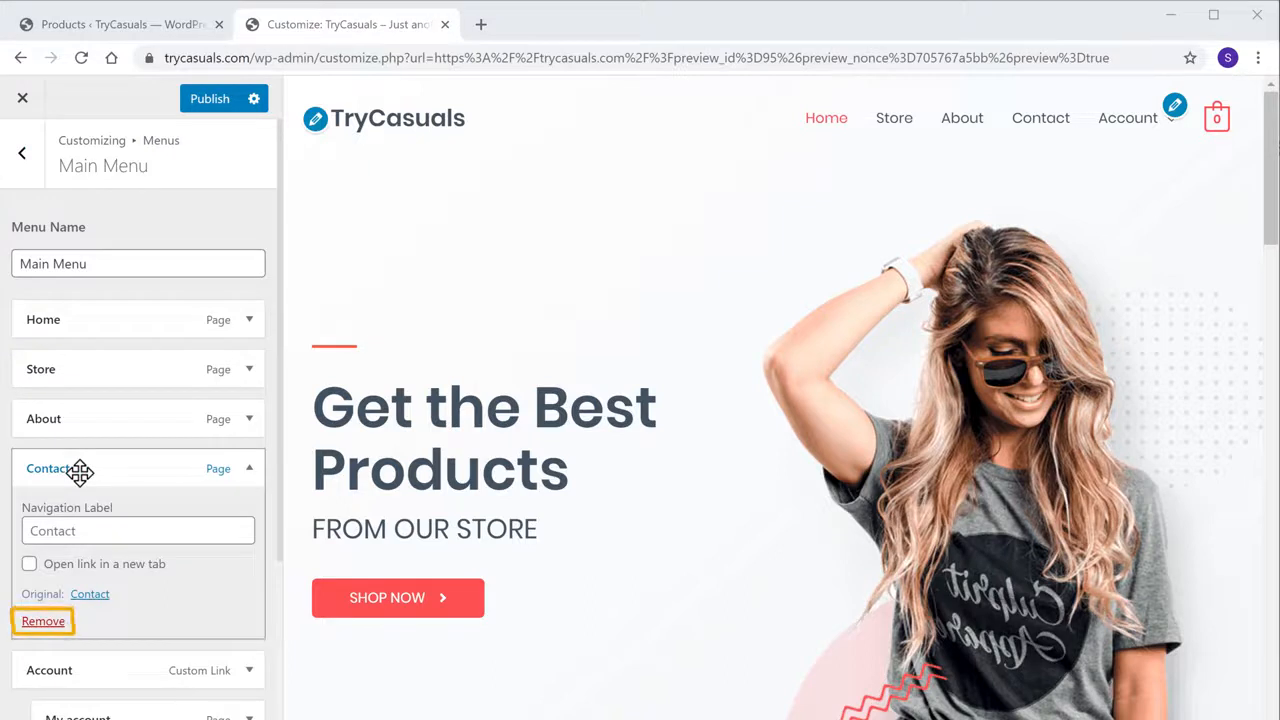
pyautogui.click(40, 622)
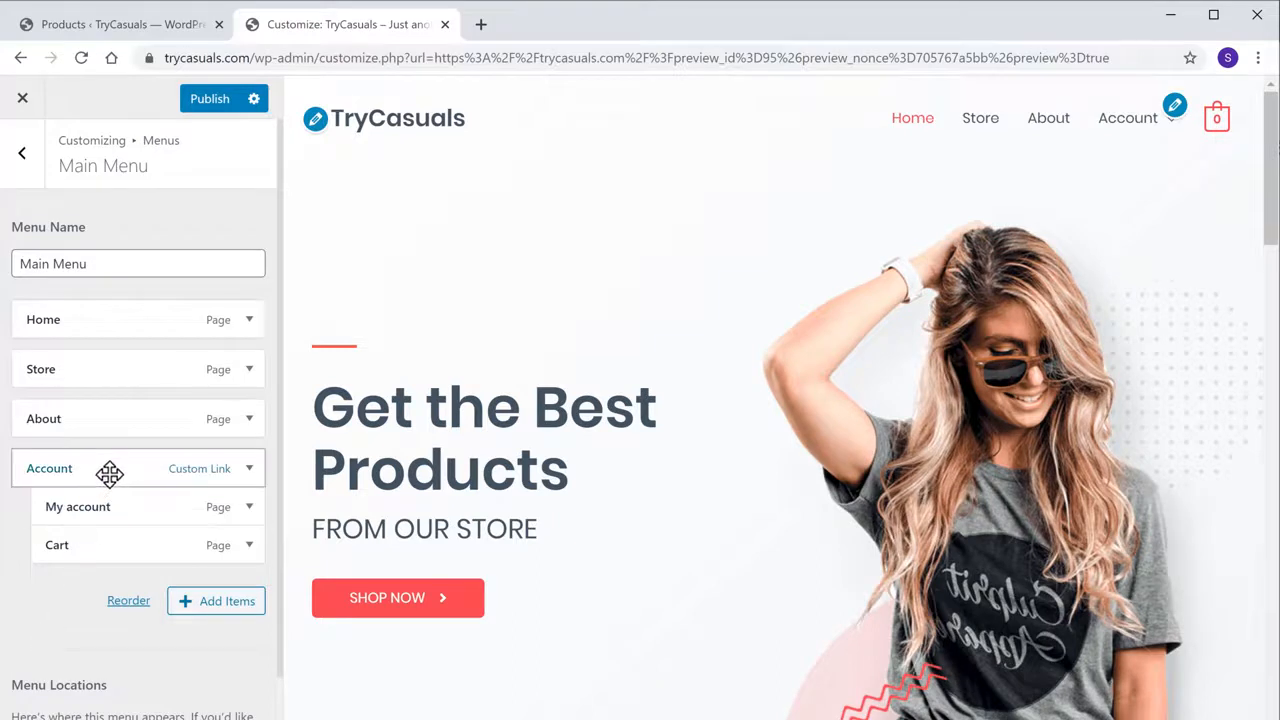
# Move the Account item with its submenu above About in the Main Menu, publish the changes, and close the customizer
pyautogui.moveTo(109, 474); pyautogui.dragTo(106, 411)
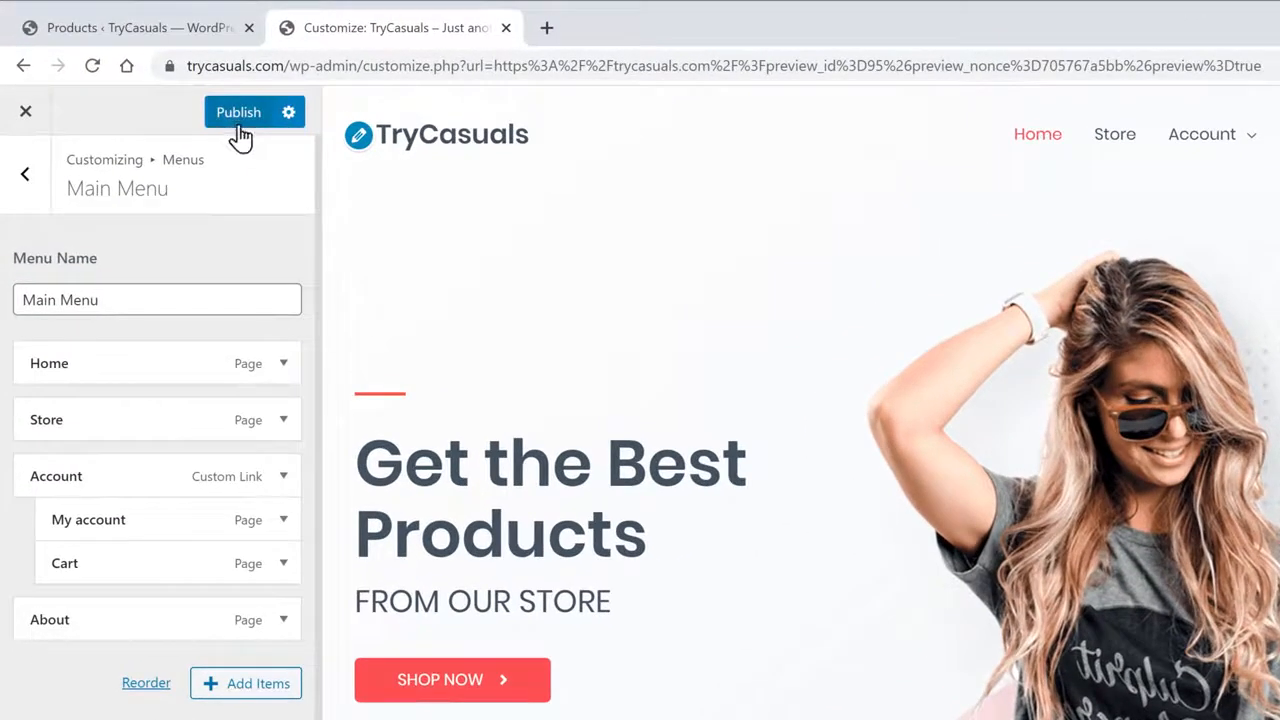
pyautogui.click(208, 102)
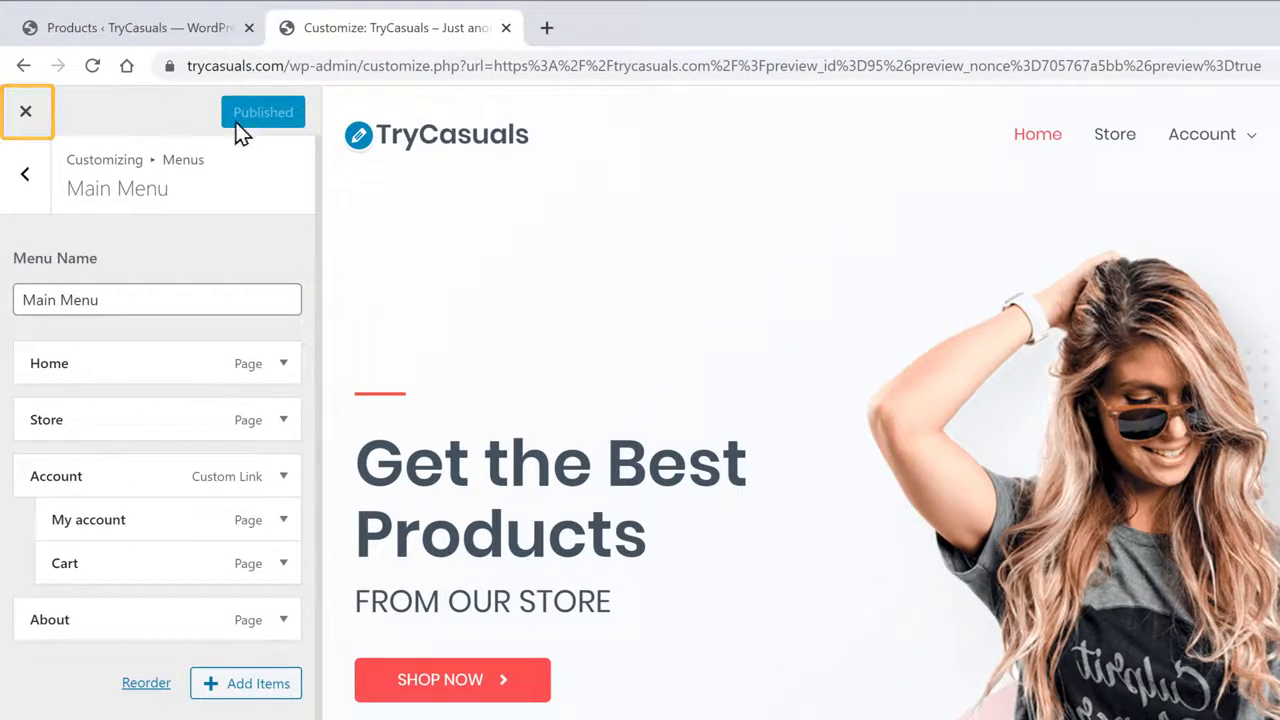
pyautogui.click(25, 120)
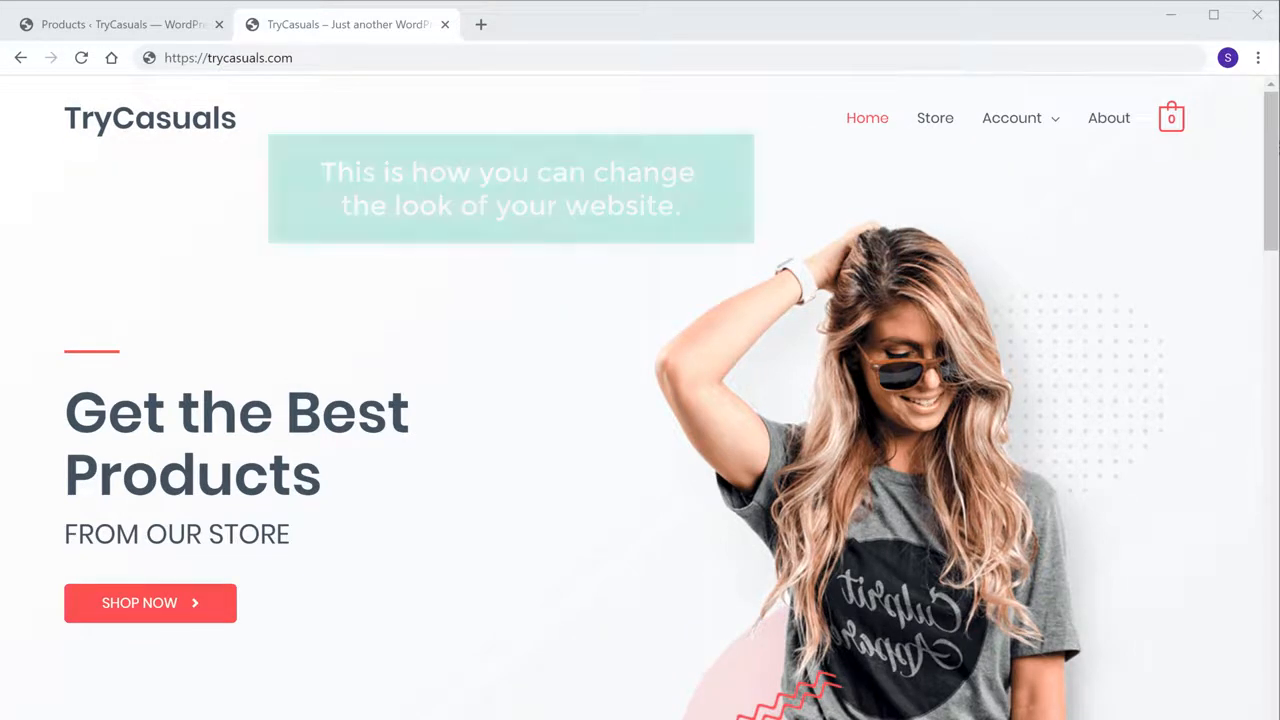
# Look through the whole customized home page on trycasuals.com, from the header to the client reviews
pyautogui.scroll(-2, 640, 400)
pyautogui.scroll(-15, 640, 400)
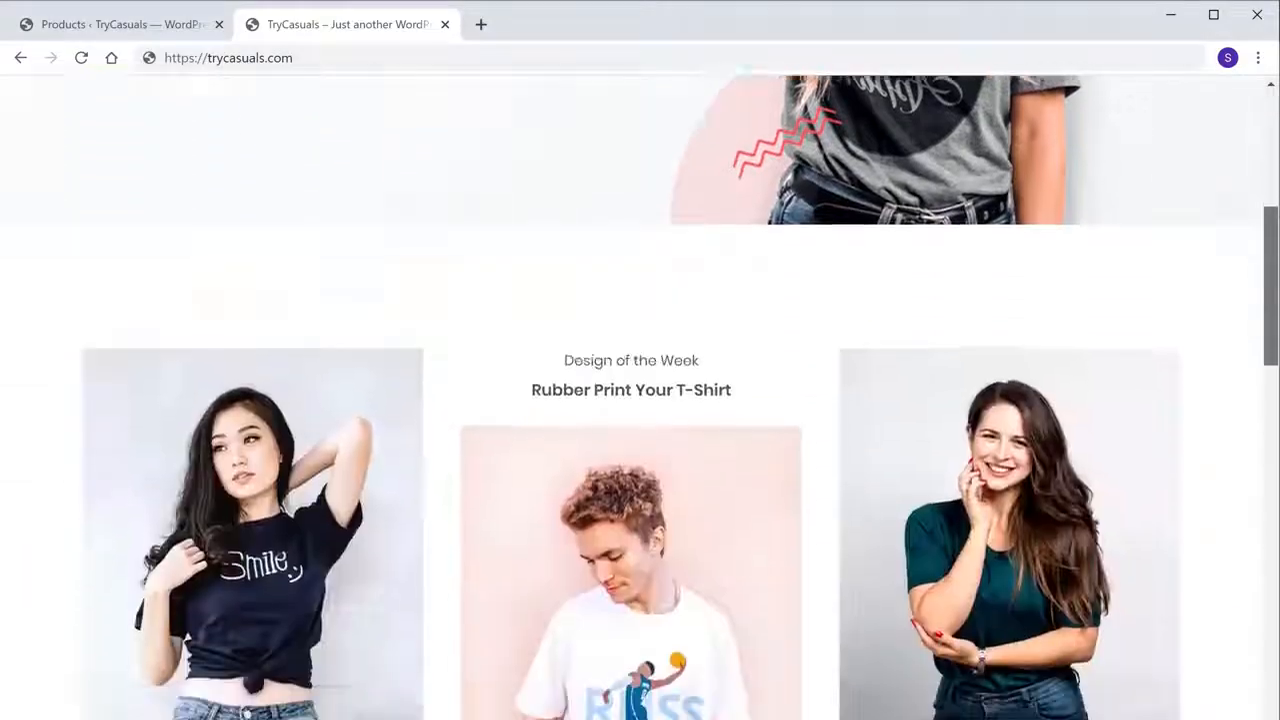
pyautogui.scroll(-9, 640, 400)
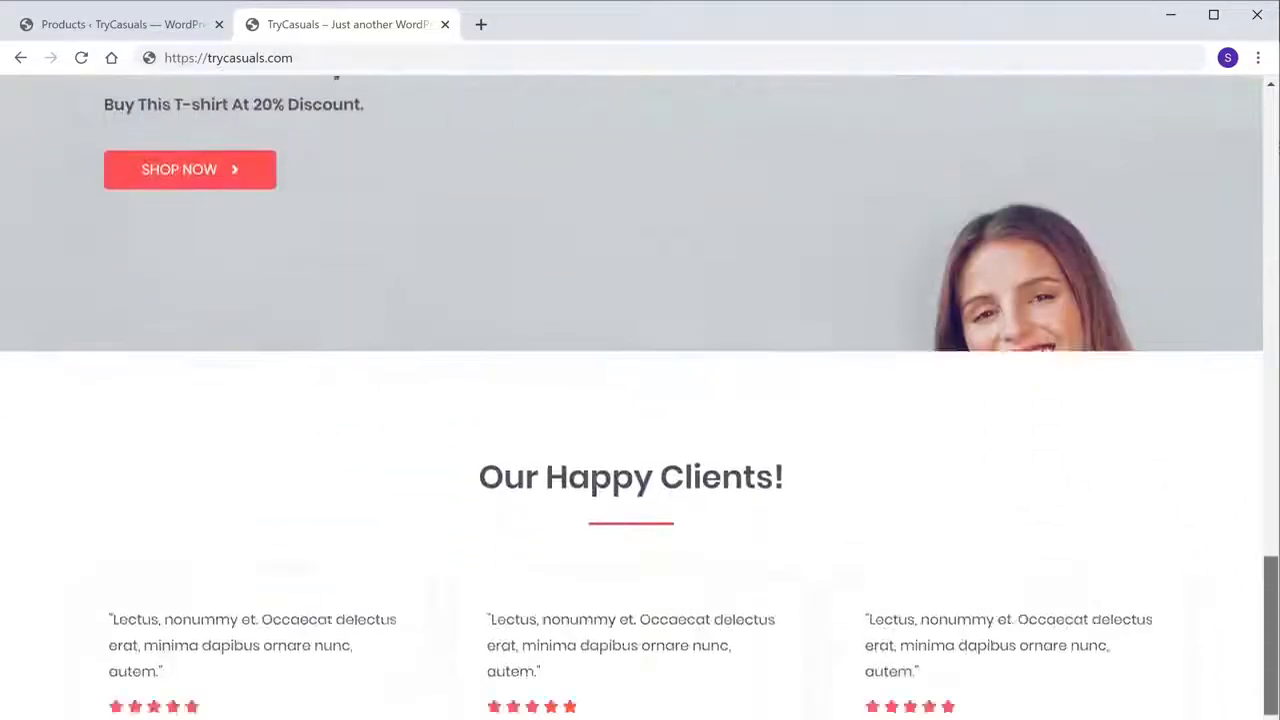
pyautogui.scroll(1, 640, 400)
pyautogui.scroll(20, 640, 400)
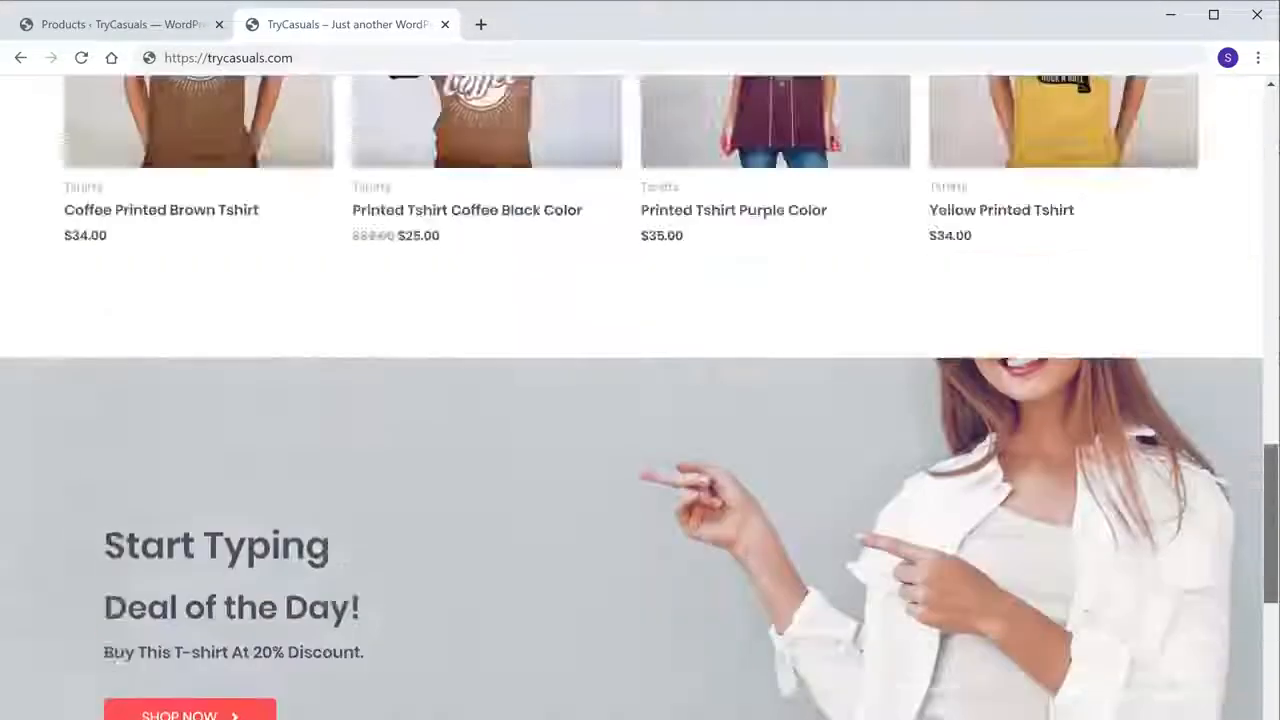